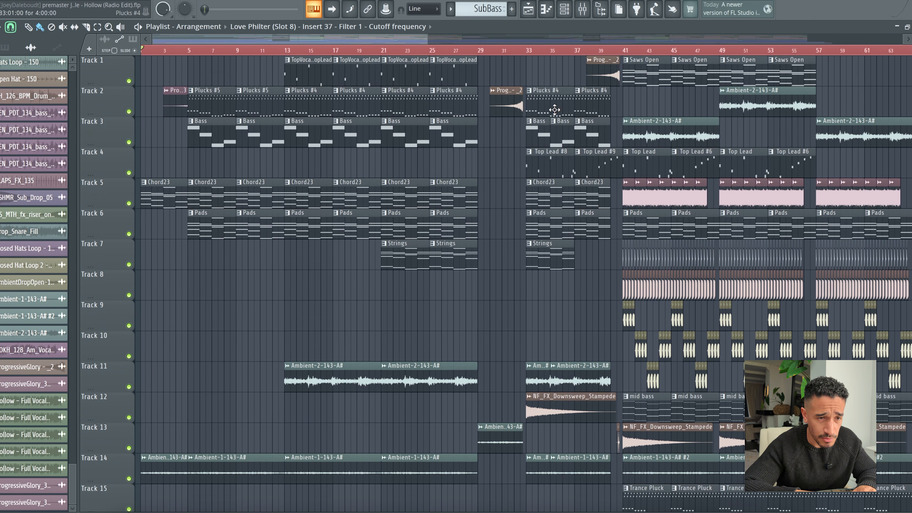
# Step: Play the arrangement from just before bar 40 into the drop starting at bar 41
pyautogui.click(609, 55)
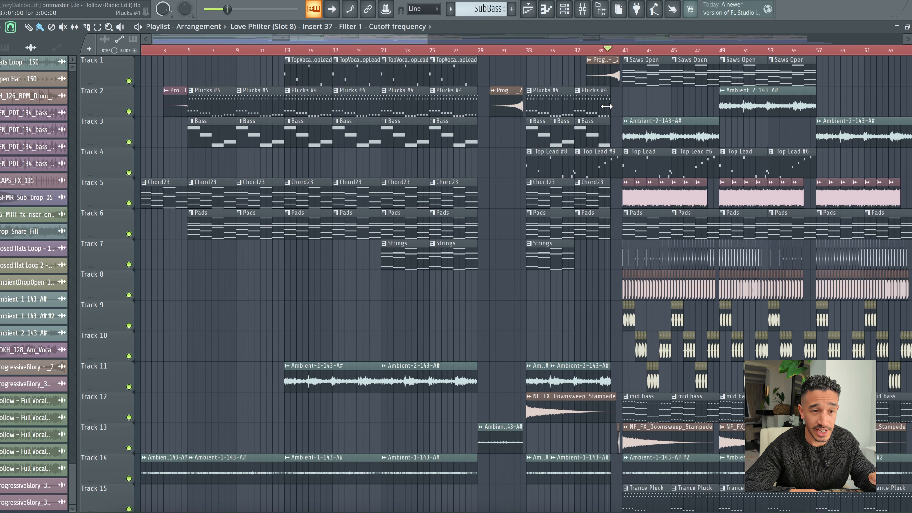
pyautogui.moveTo(398, 37); pyautogui.dragTo(461, 38)
pyautogui.press('space')
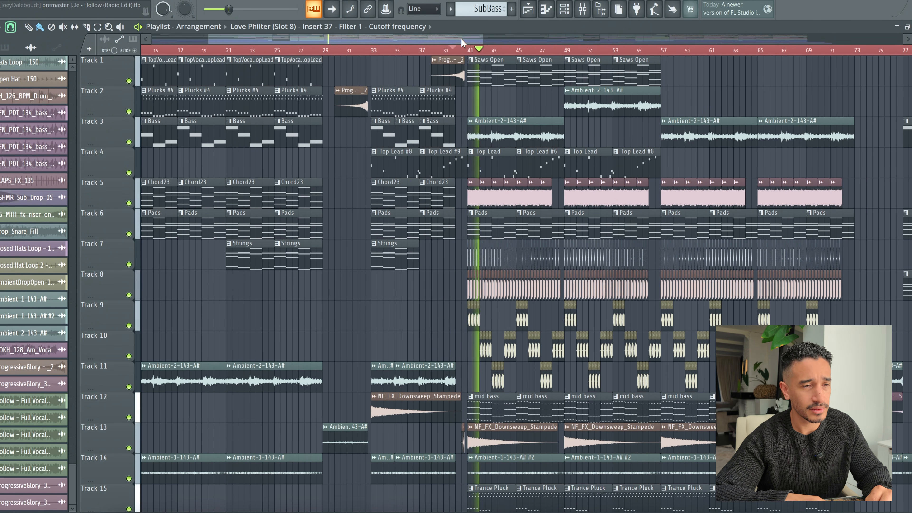
pyautogui.scroll(3, 545, 57)
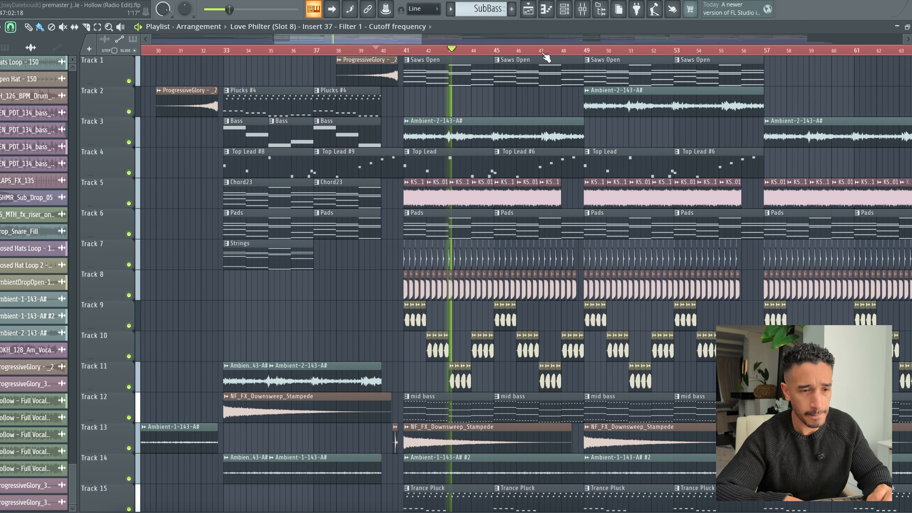
# Step: Open the Top Lead #6 melody in the piano roll, follow its notes during playback, and return to the playlist
pyautogui.doubleClick(506, 167)
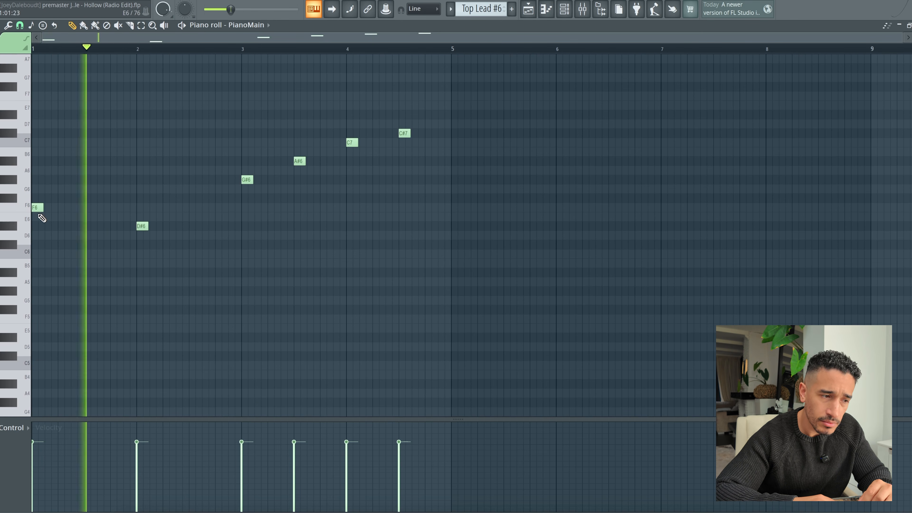
pyautogui.scroll(2, 226, 224)
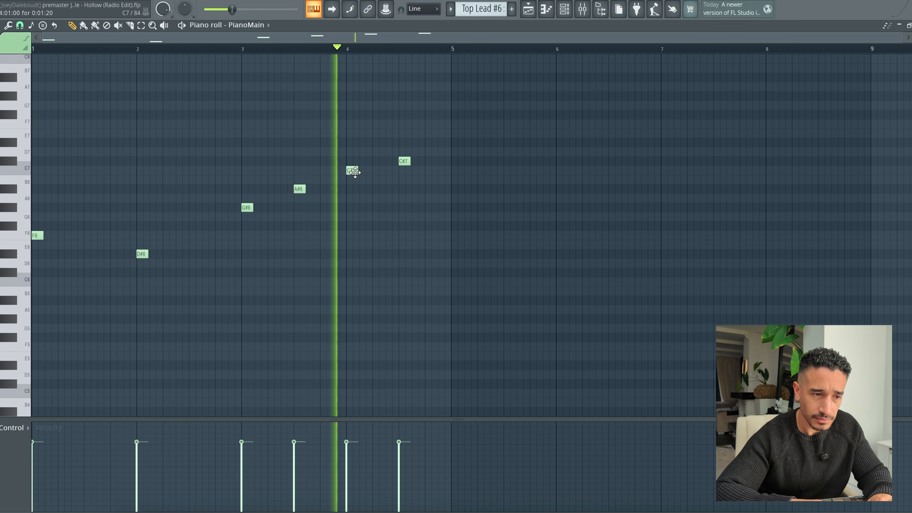
pyautogui.click(564, 14)
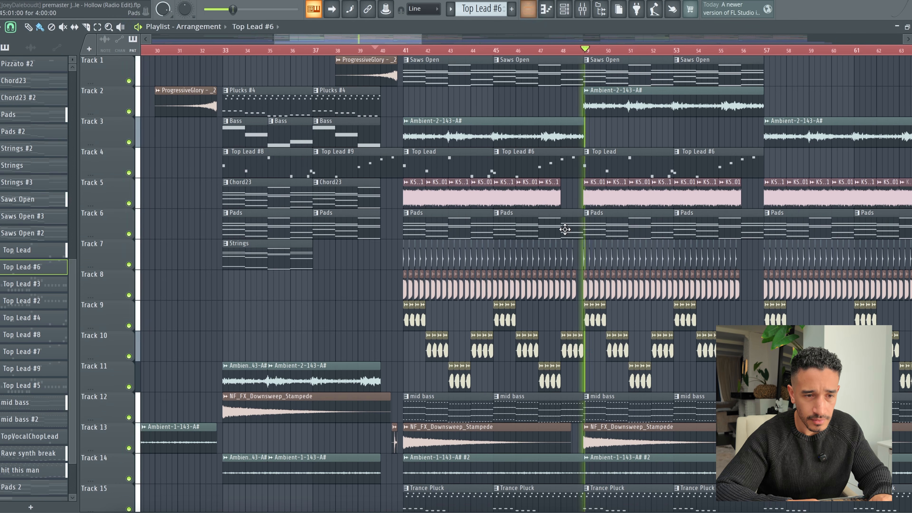
# Step: Select the Saws Open pattern at bar 41 and play it with its layered instruments shown in the channel rack
pyautogui.click(435, 80)
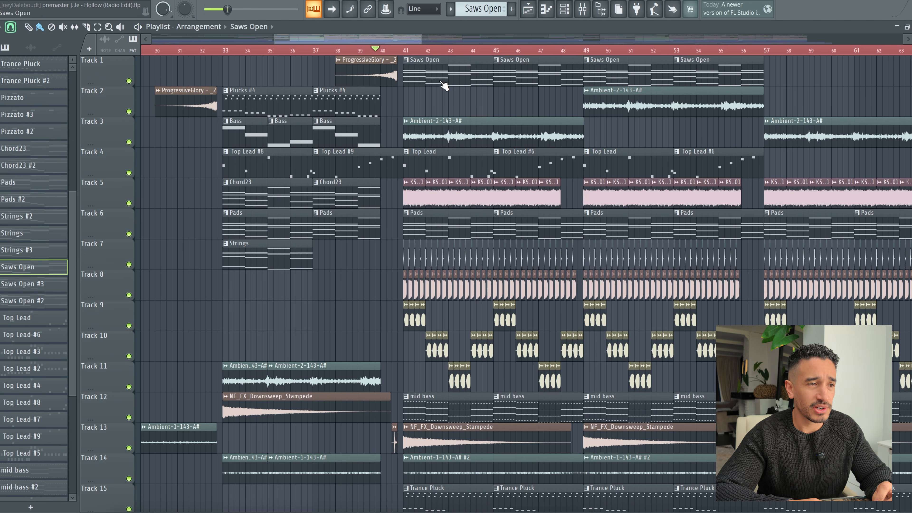
pyautogui.press('space')
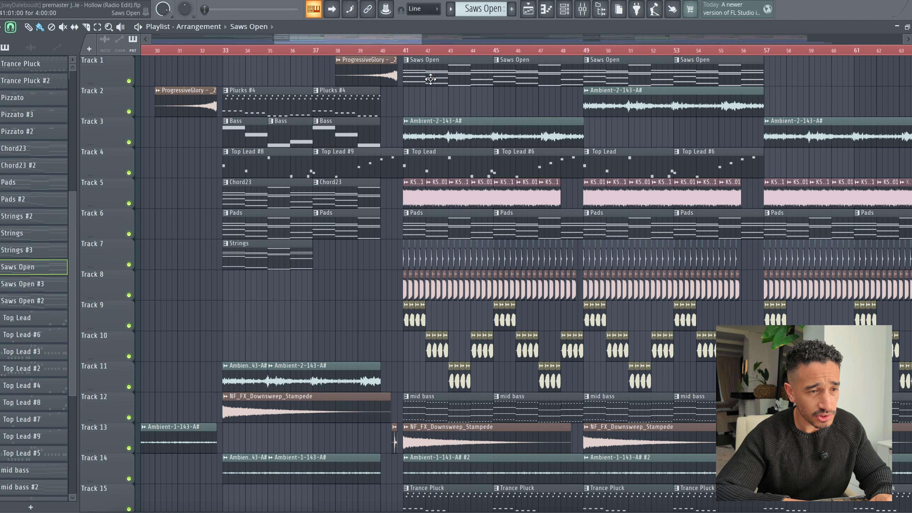
pyautogui.click(564, 9)
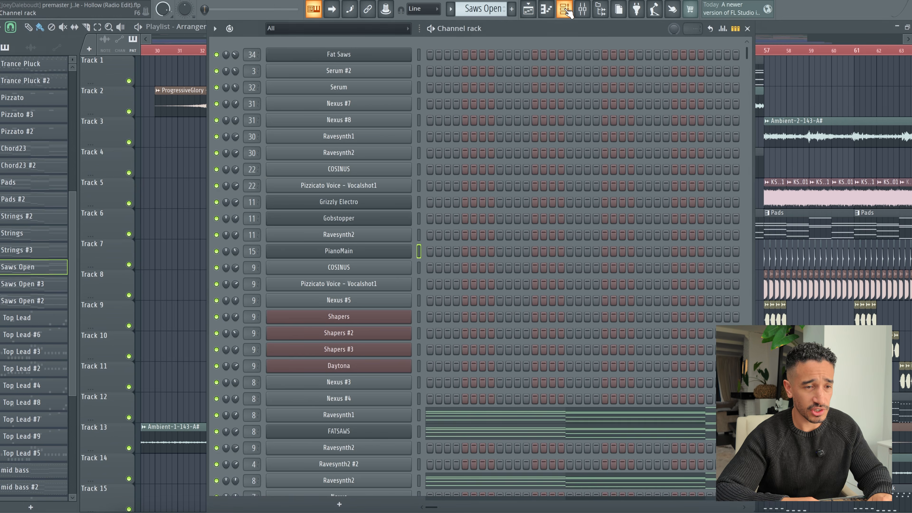
pyautogui.scroll(-5, 517, 261)
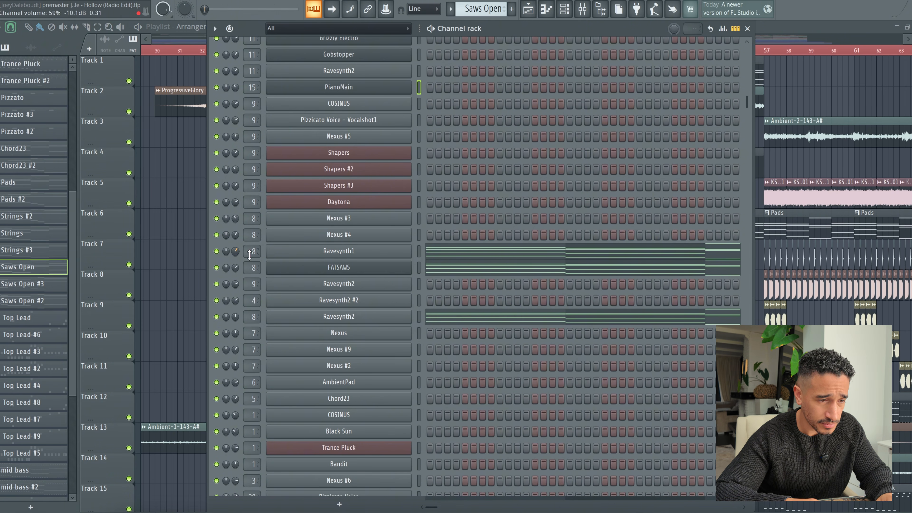
pyautogui.press('space')
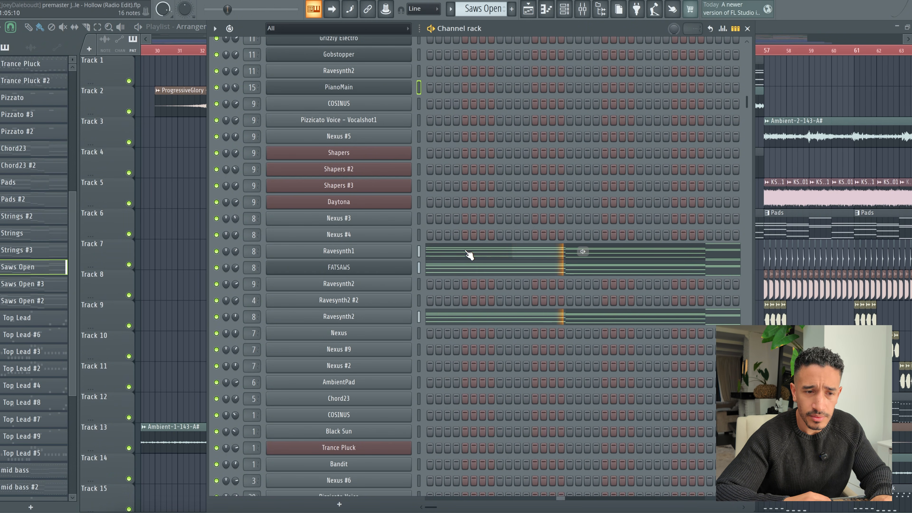
# Step: Examine the Saws Open chord notes of the Ravesynth1 channel in the piano roll, and stop playback
pyautogui.click(476, 256)
pyautogui.scroll(-4, 479, 254)
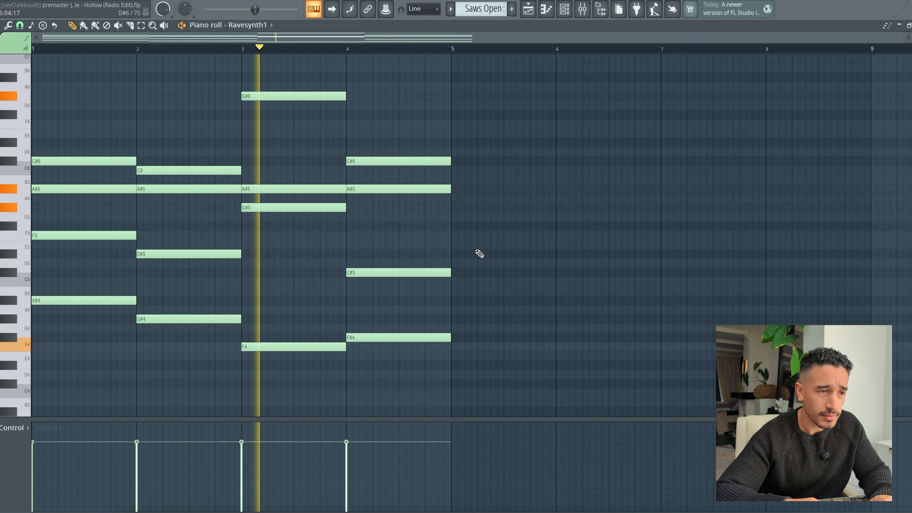
pyautogui.press('space')
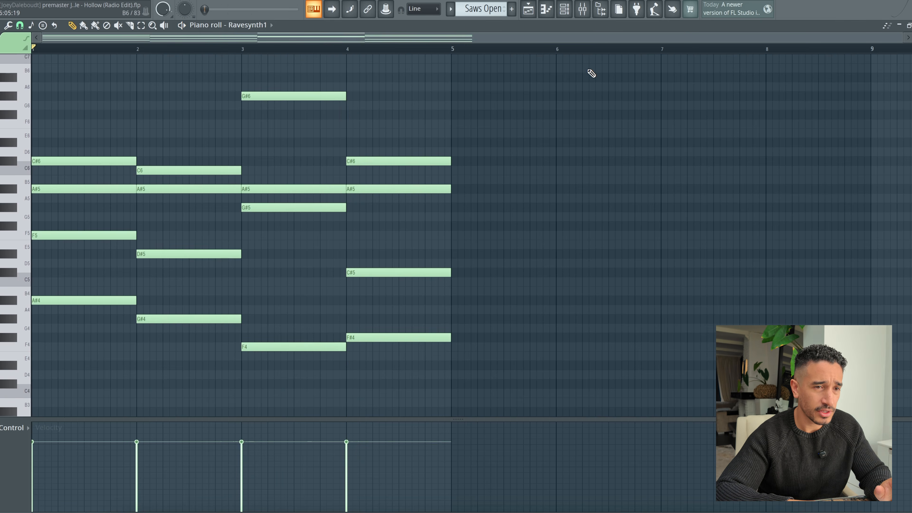
# Step: Open the Serum instrument on the Ravesynth1 channel to examine its preset and settings, and close it again
pyautogui.click(565, 13)
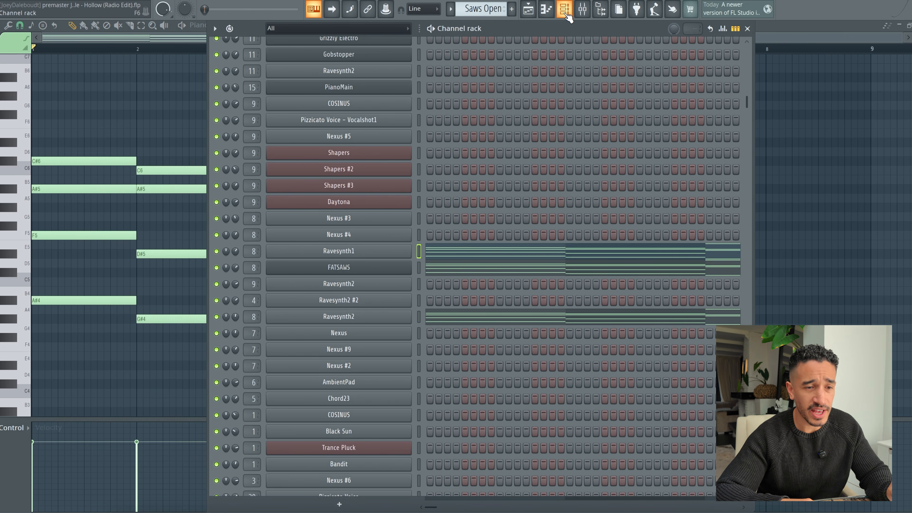
pyautogui.click(298, 253)
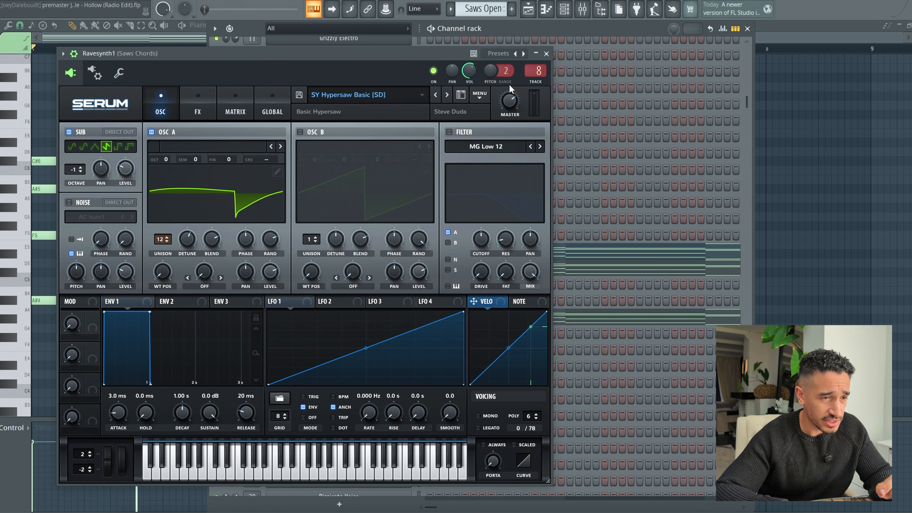
pyautogui.click(546, 53)
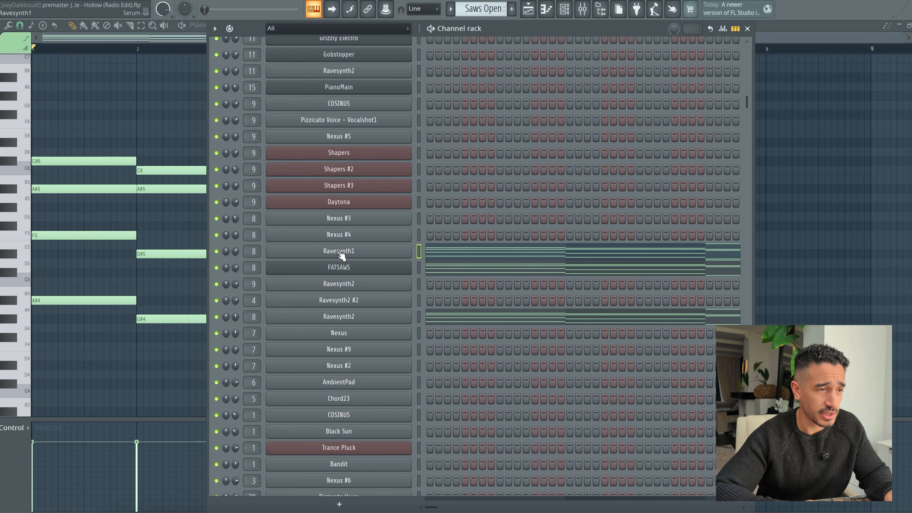
pyautogui.click(340, 253)
pyautogui.click(547, 54)
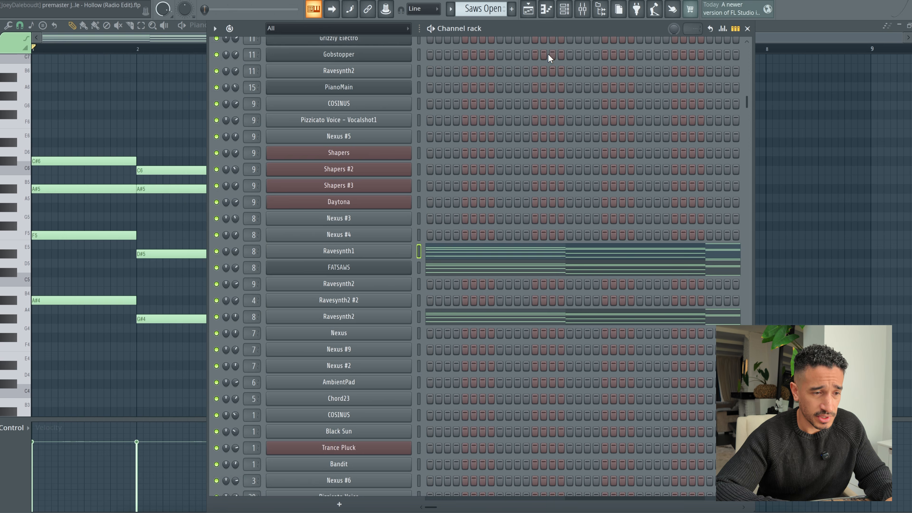
# Step: Mute FATSAWS and the Ravesynth2 channel that holds the chords, and play the Ravesynth1 layer alone
pyautogui.click(216, 267)
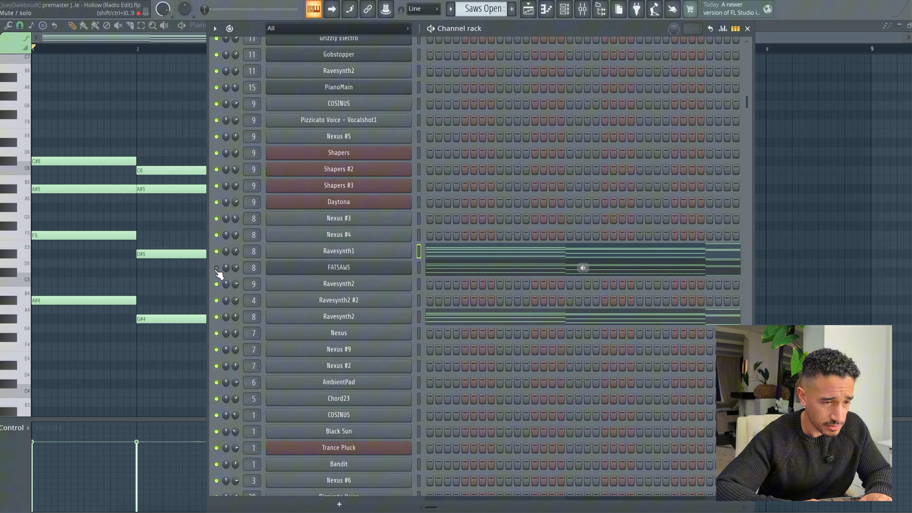
pyautogui.click(216, 317)
pyautogui.press('space')
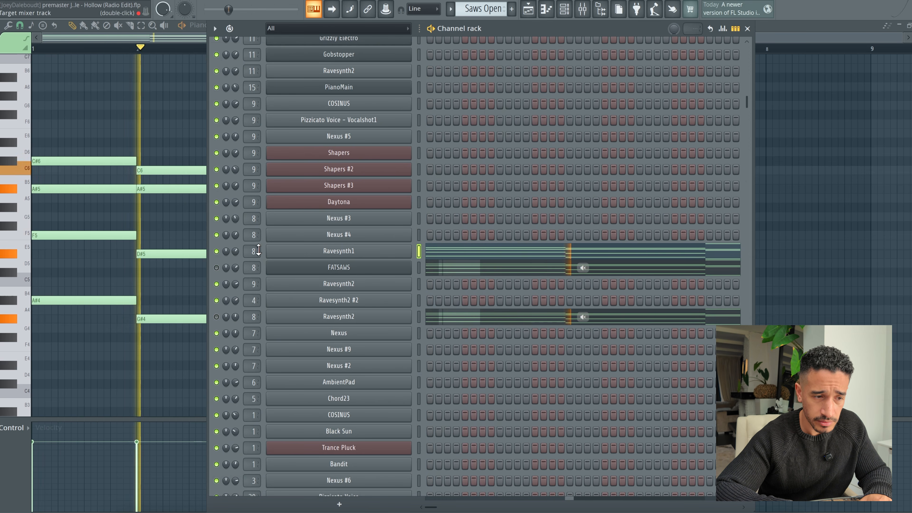
pyautogui.press('space')
# Step: Unmute FATSAWS, mute Ravesynth1, inspect the FATSAWS FLEX preset, and play that layer alone
pyautogui.click(216, 267)
pyautogui.click(216, 251)
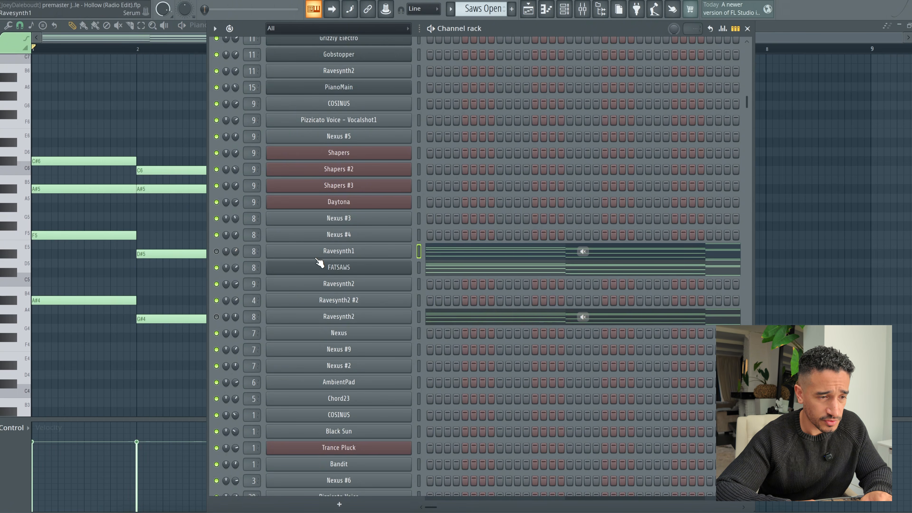
pyautogui.click(319, 267)
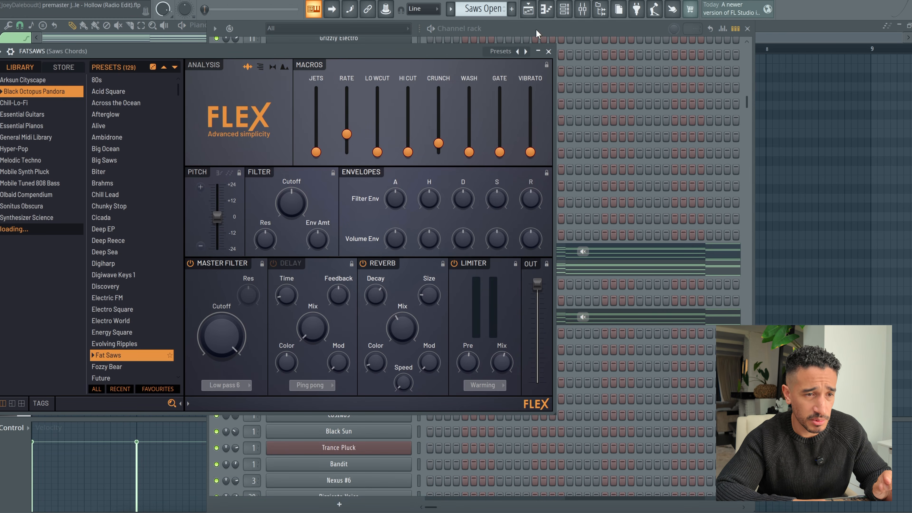
pyautogui.click(549, 53)
pyautogui.press('space')
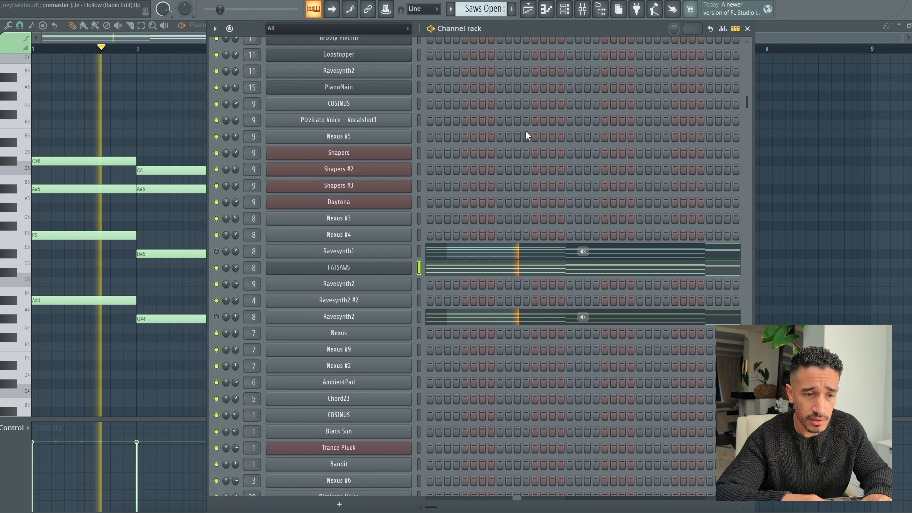
pyautogui.press('space')
# Step: Unmute the Ravesynth2 chord channel, mute FATSAWS, inspect Ravesynth2's Serum preset, and play that layer alone
pyautogui.click(216, 317)
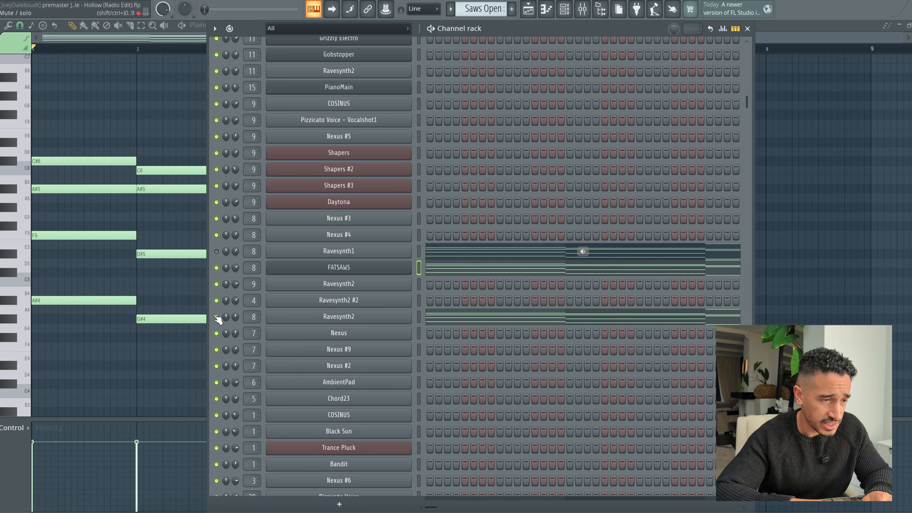
pyautogui.click(216, 268)
pyautogui.click(350, 318)
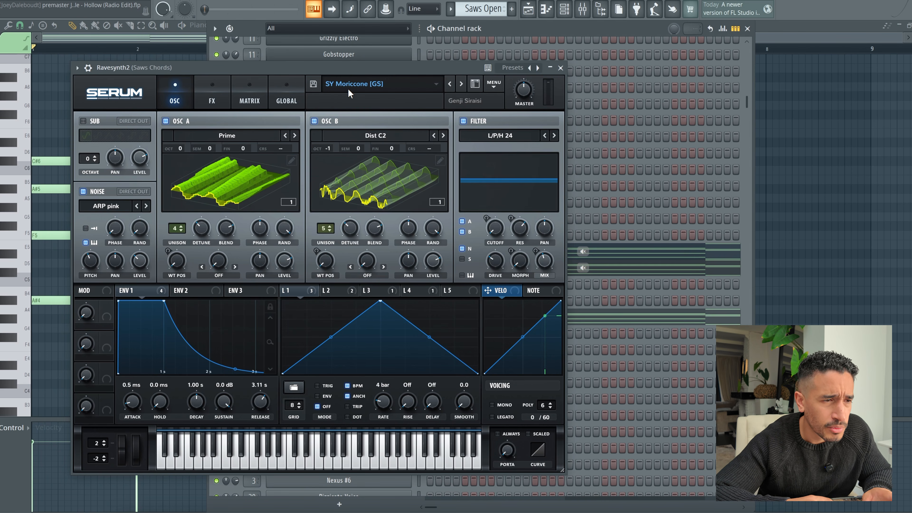
pyautogui.click(555, 71)
pyautogui.press('space')
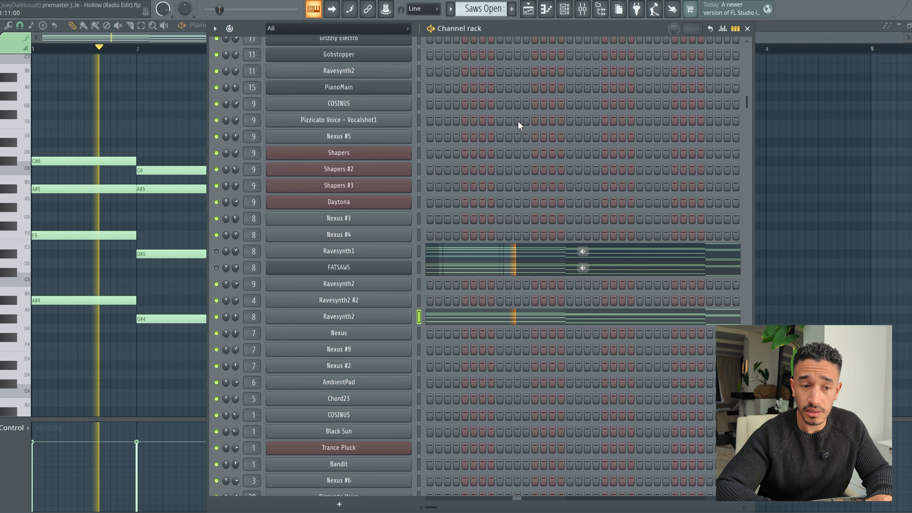
pyautogui.press('space')
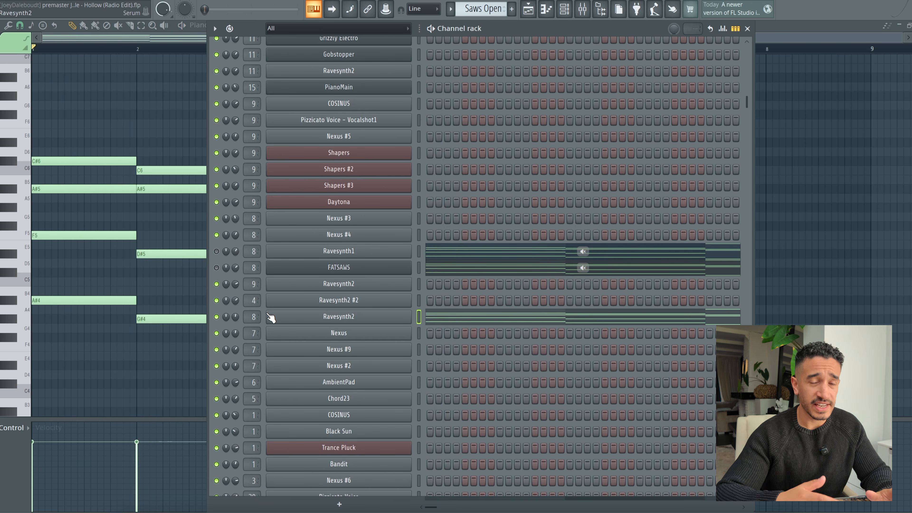
# Step: Inspect the Gross Beat effect on the Saws Chords mixer track and play the Ravesynth2 layer through it
pyautogui.click(253, 316)
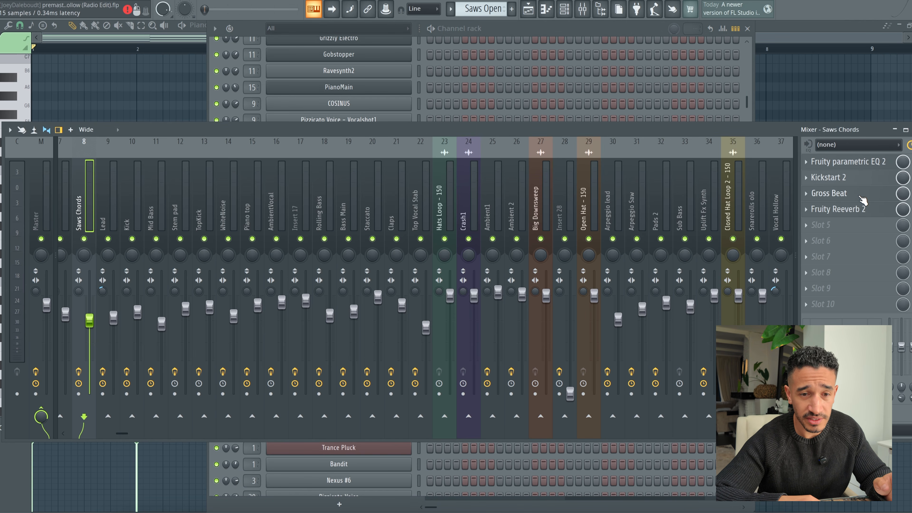
pyautogui.click(862, 198)
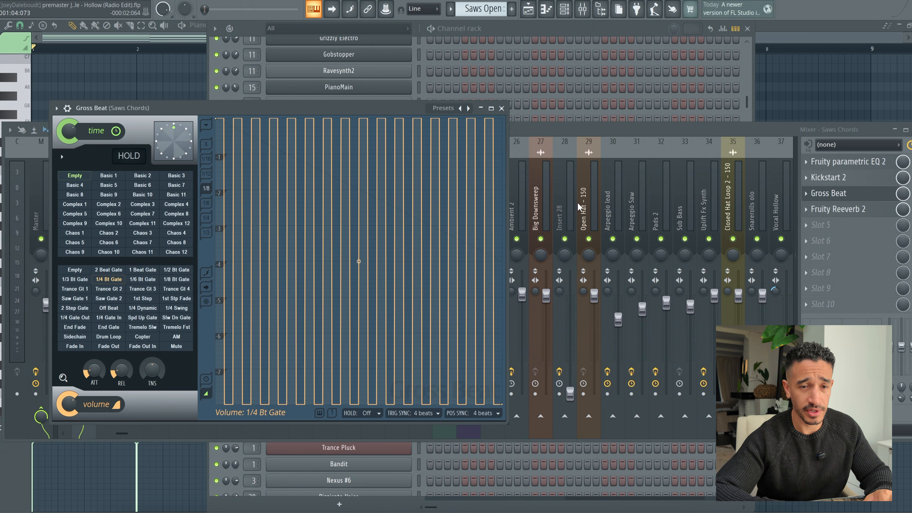
pyautogui.click(841, 187)
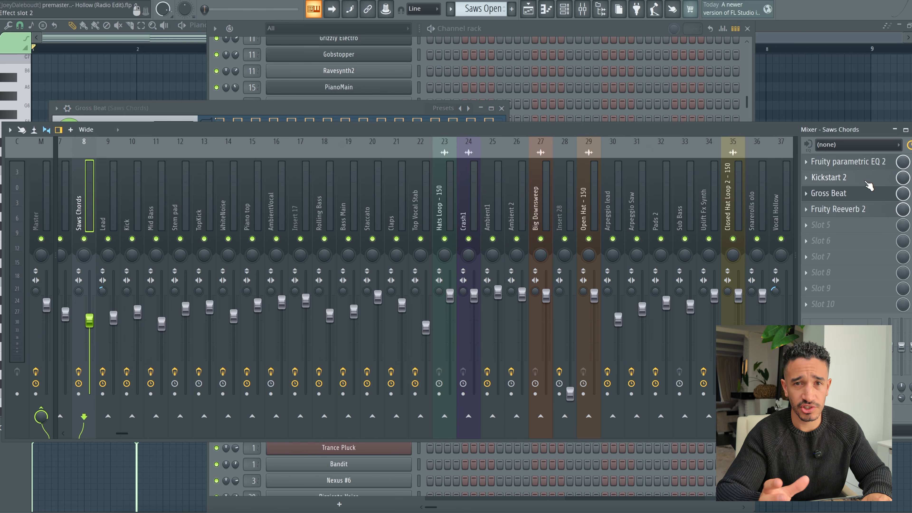
pyautogui.press('space')
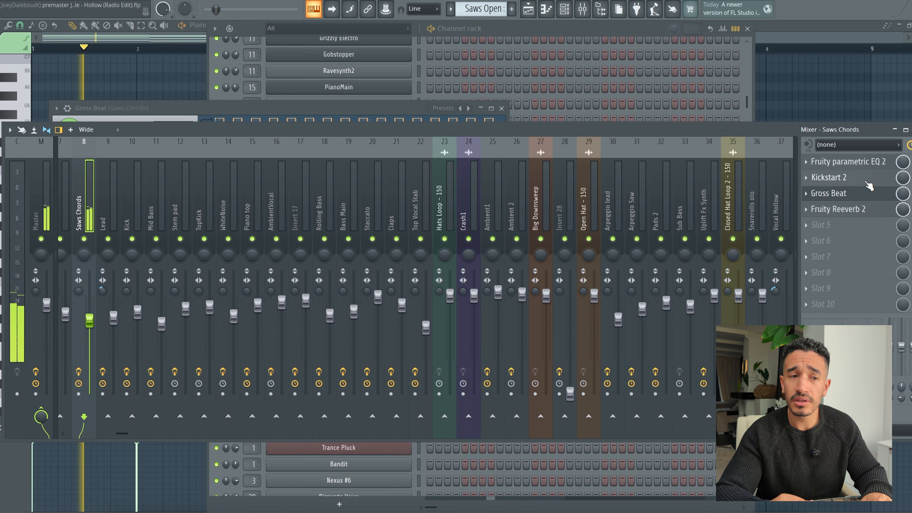
pyautogui.click(632, 29)
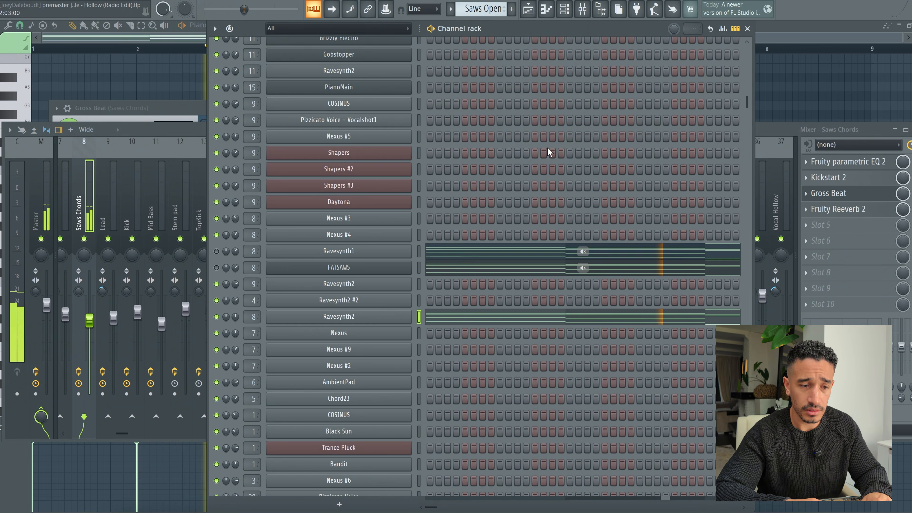
pyautogui.press('space')
# Step: Unmute FATSAWS and Ravesynth1, and play all three saw chord layers together with the mixer in view
pyautogui.click(216, 267)
pyautogui.click(216, 251)
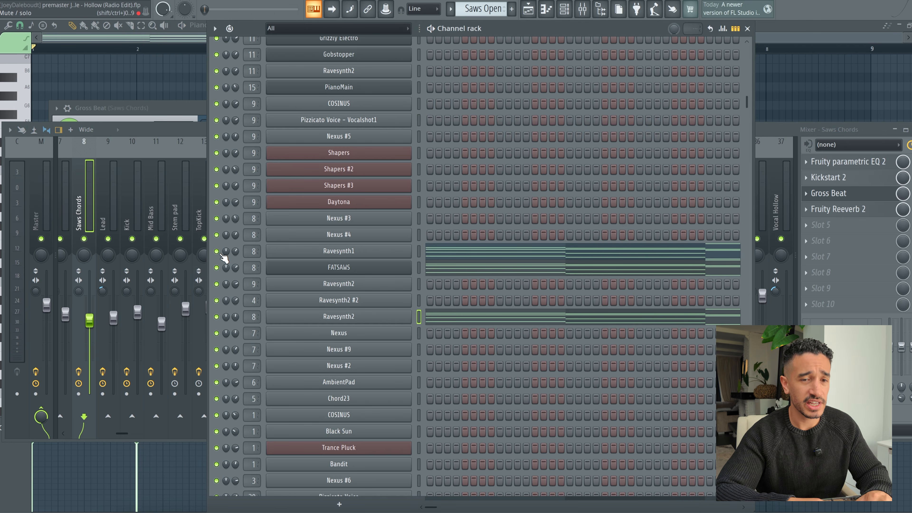
pyautogui.press('space')
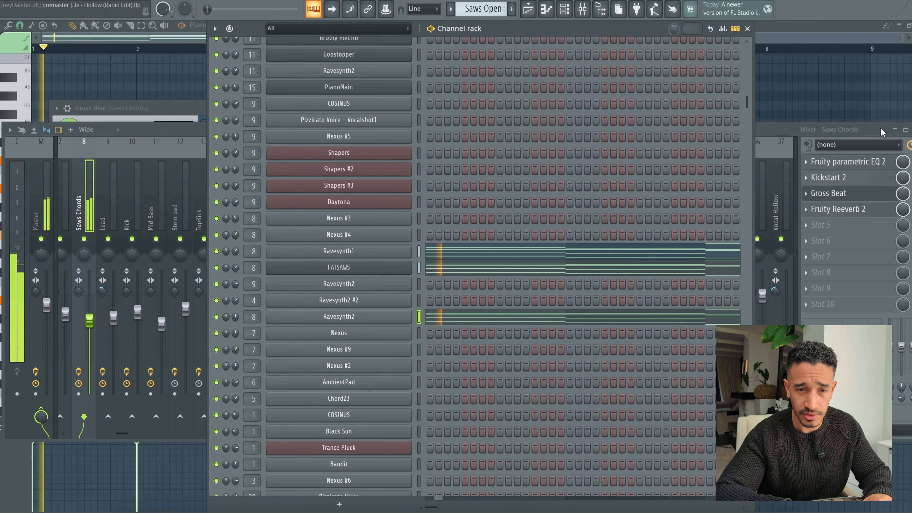
pyautogui.click(880, 129)
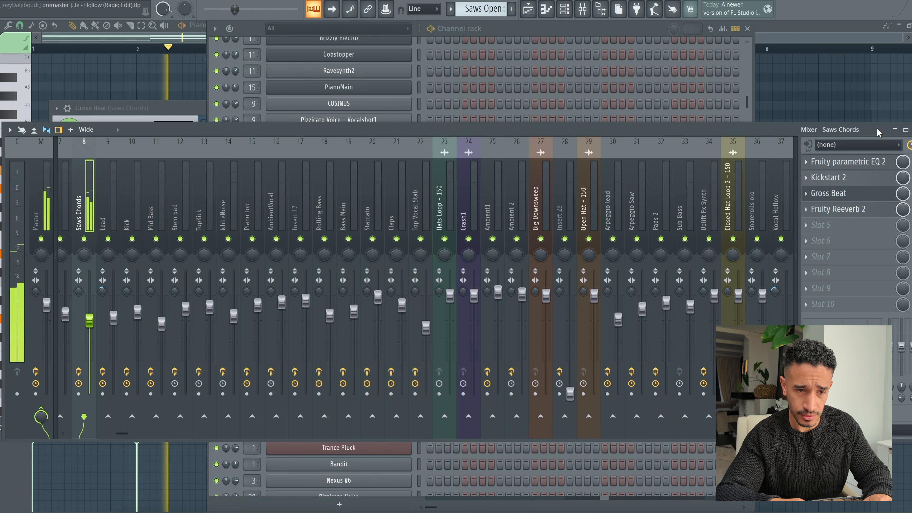
pyautogui.press('space')
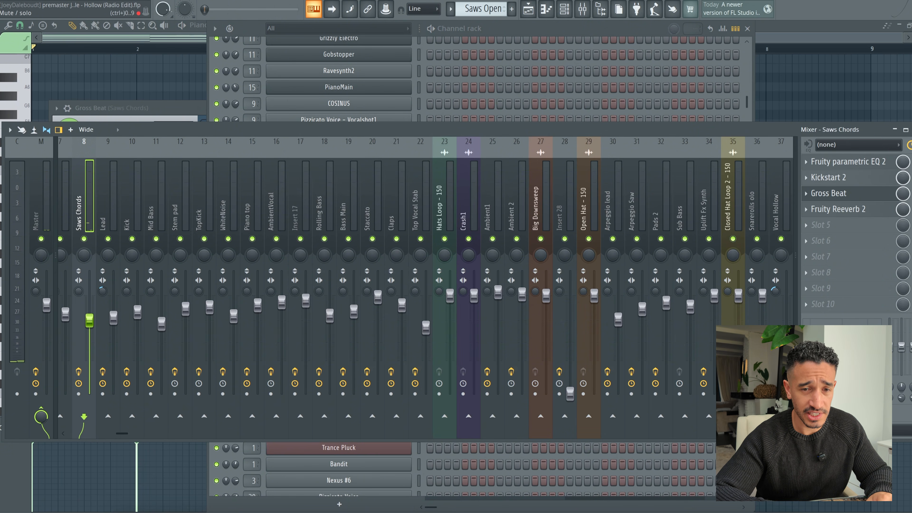
# Step: Open the Gross Beat 1/4 Bt Gate pattern on the Saws Chords mixer track and play all three saw layers through it
pyautogui.click(828, 193)
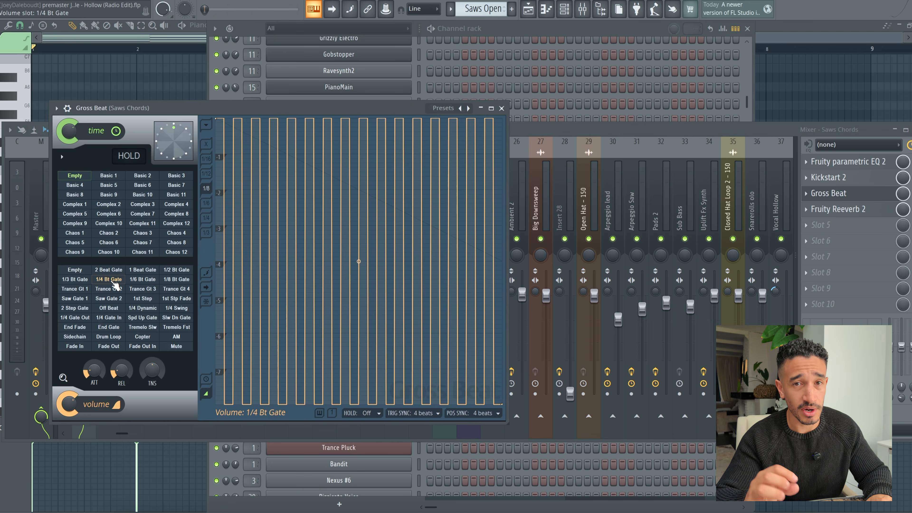
pyautogui.press('space')
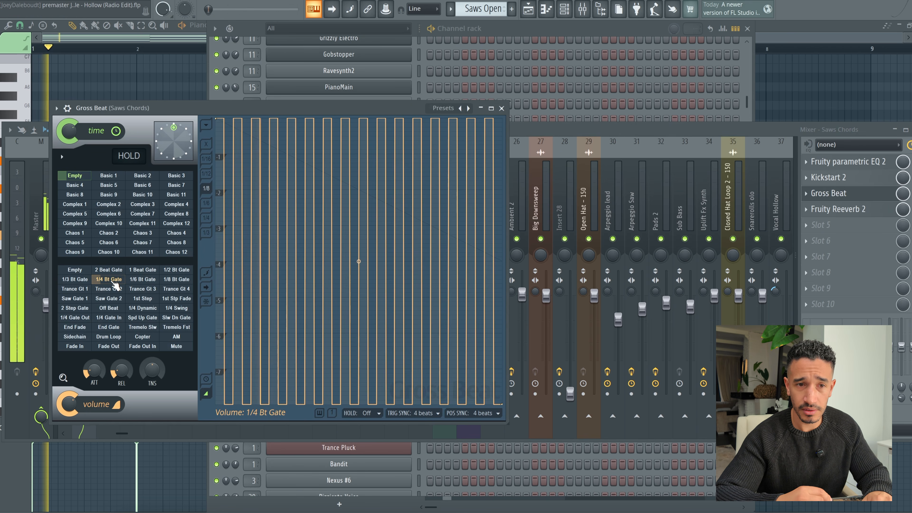
pyautogui.click(584, 31)
pyautogui.press('space')
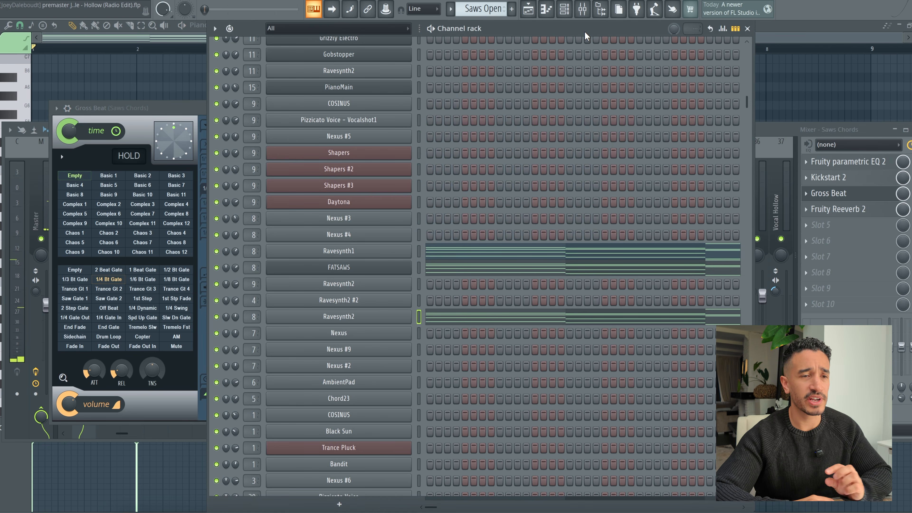
# Step: Place the playlist playhead just before bar 41, then inspect the Ambient-2-143-A# audio clip and its Ambient 2 mixer track
pyautogui.click(528, 9)
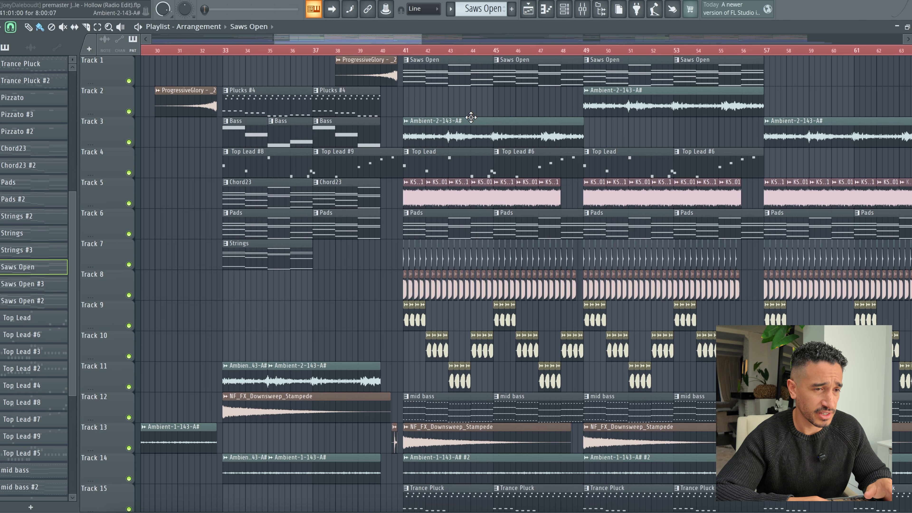
pyautogui.click(399, 50)
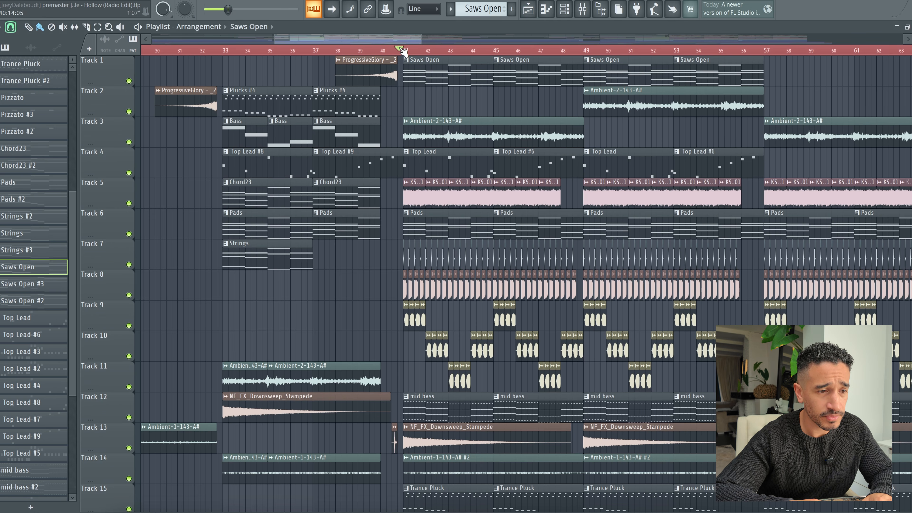
pyautogui.doubleClick(432, 128)
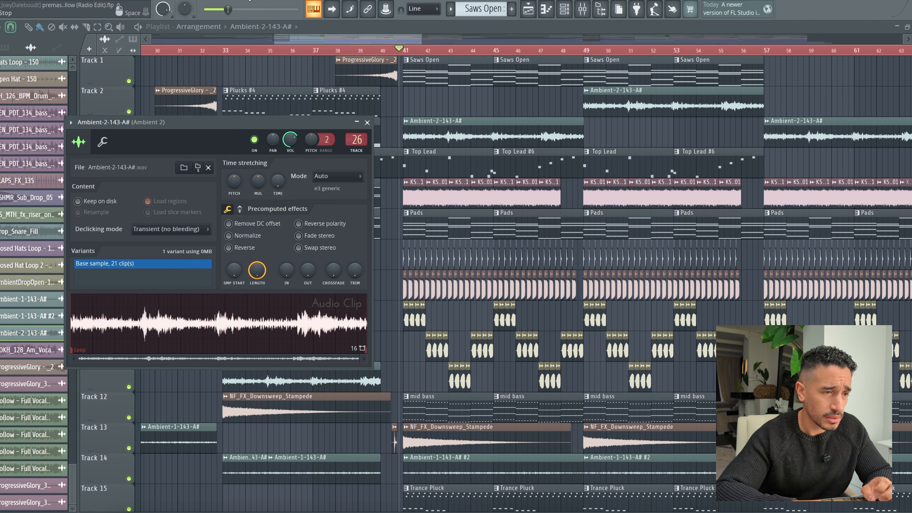
pyautogui.click(247, 0)
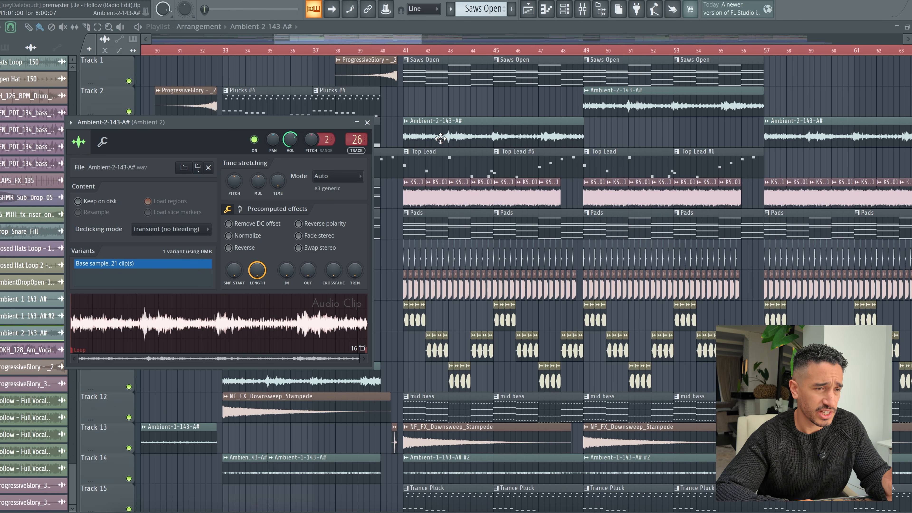
pyautogui.doubleClick(356, 138)
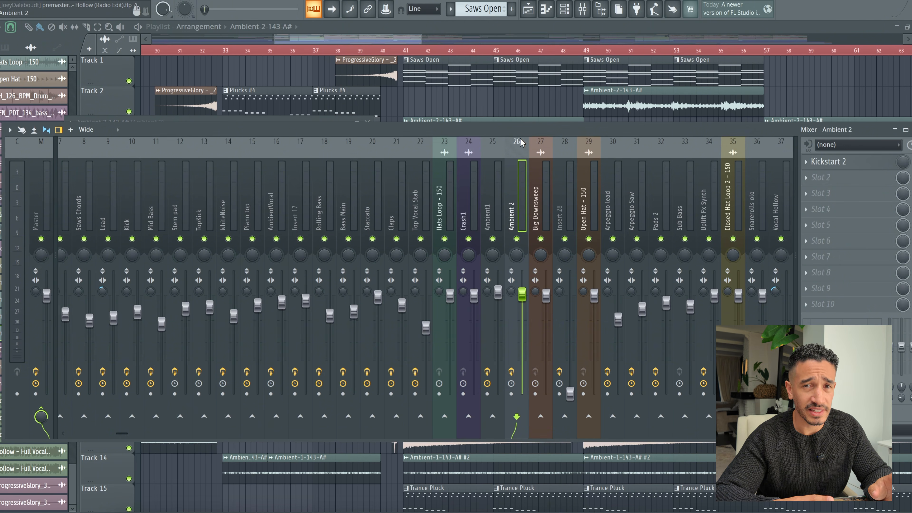
pyautogui.press('F9')
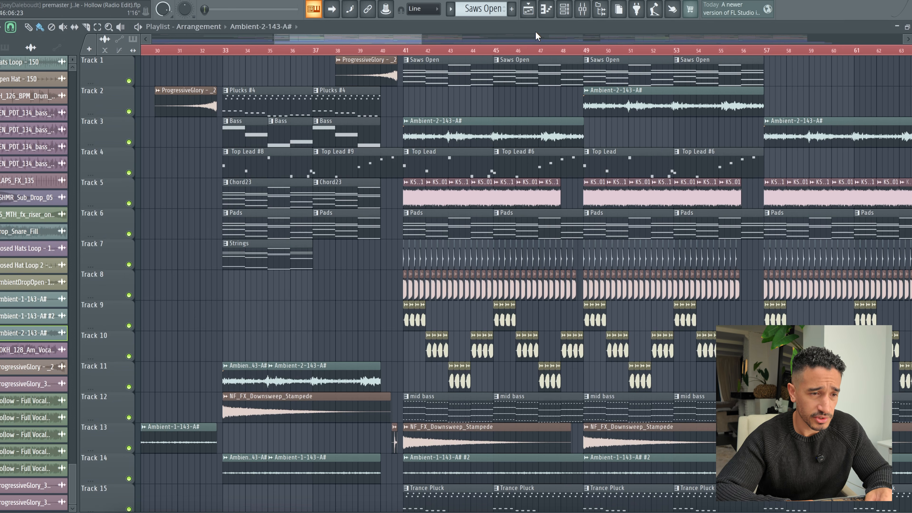
# Step: Open the Top Lead pattern from the playlist in the piano roll and play its full layered melody
pyautogui.click(443, 155)
pyautogui.doubleClick(446, 172)
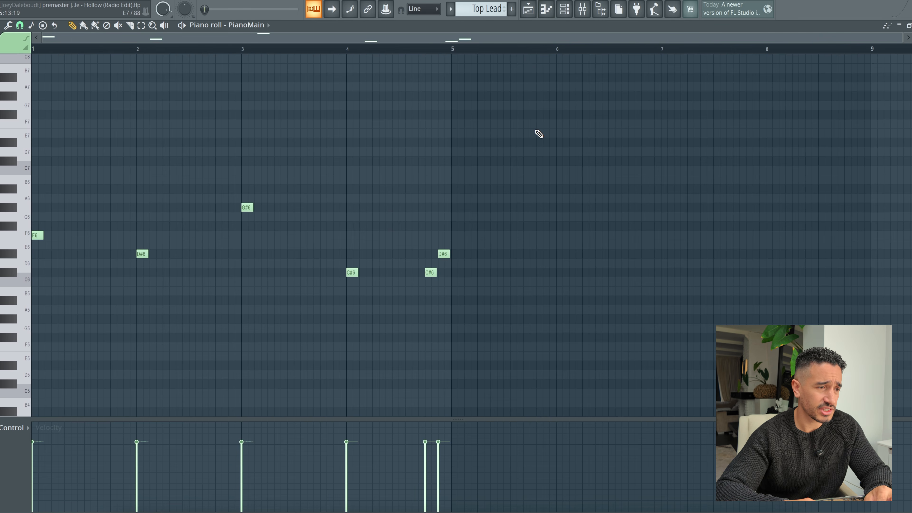
pyautogui.scroll(2, 535, 130)
pyautogui.click(209, 1)
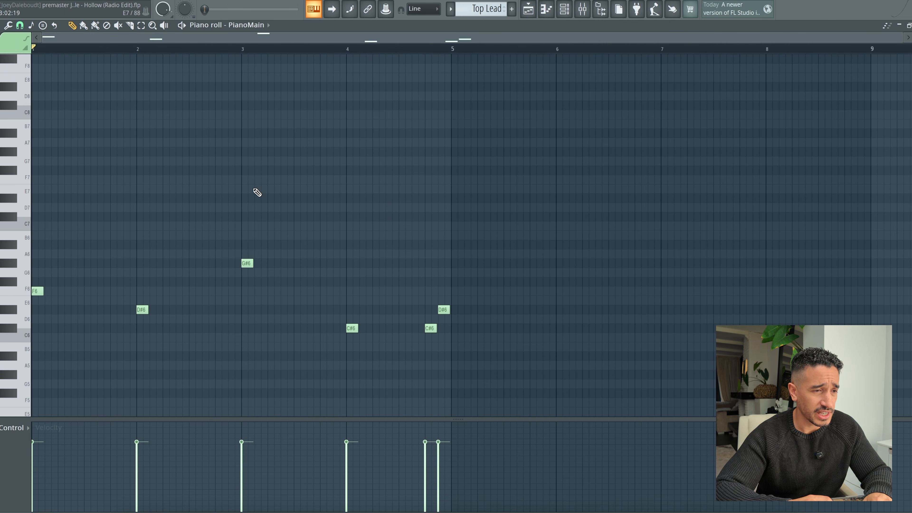
pyautogui.press('space')
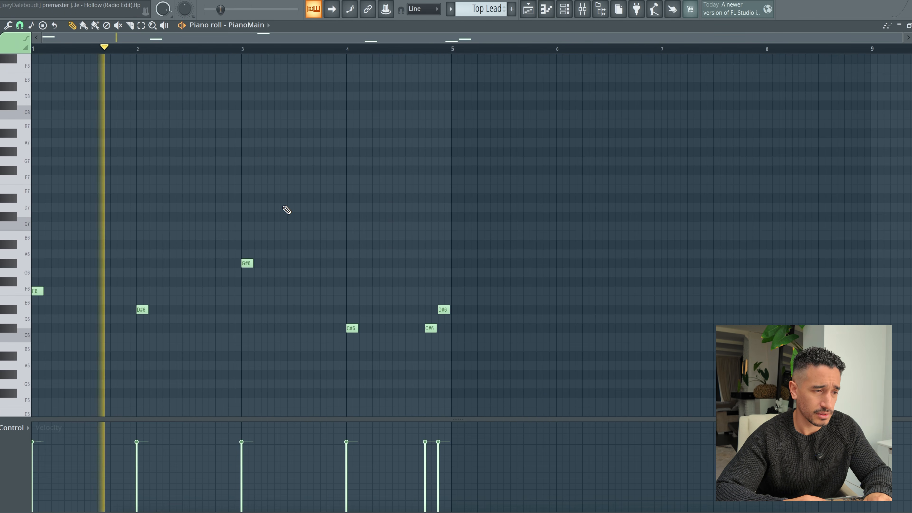
pyautogui.scroll(-1, 436, 150)
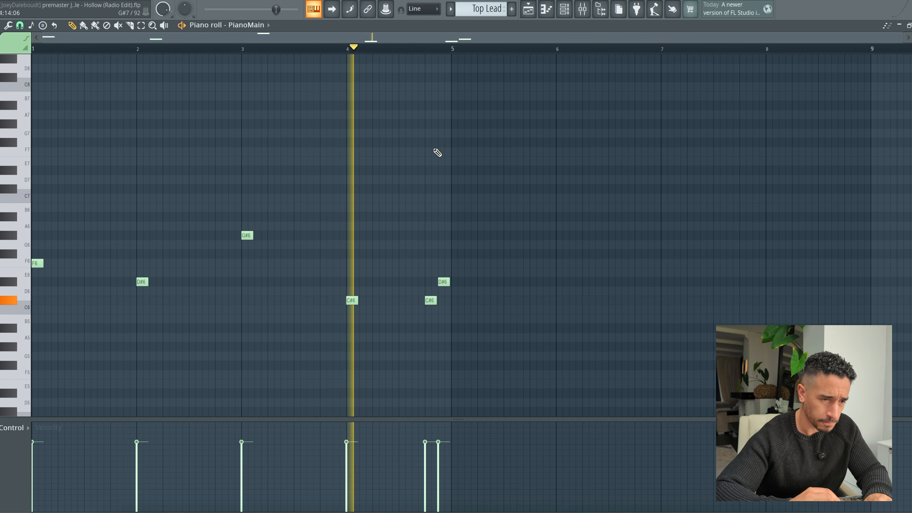
pyautogui.press('space')
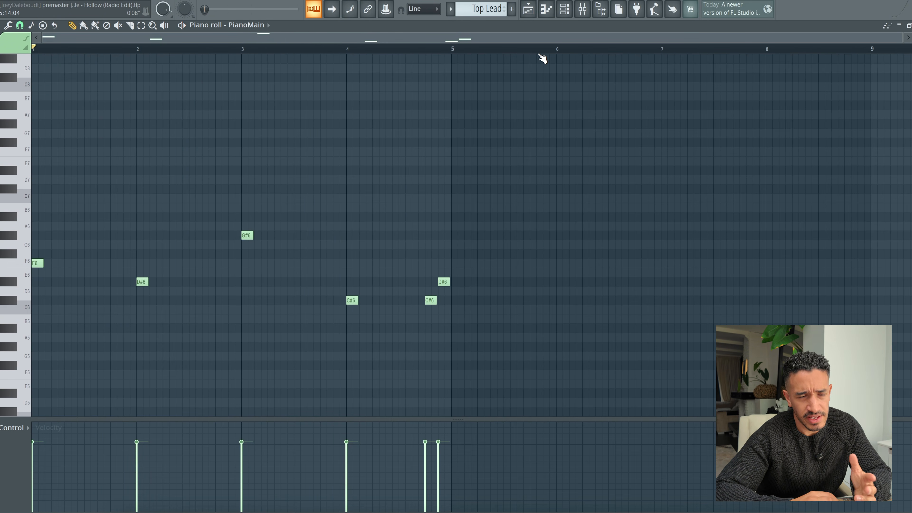
# Step: Solo the PianoMain channel and play that lead layer alone while viewing its notes in the piano roll
pyautogui.click(565, 14)
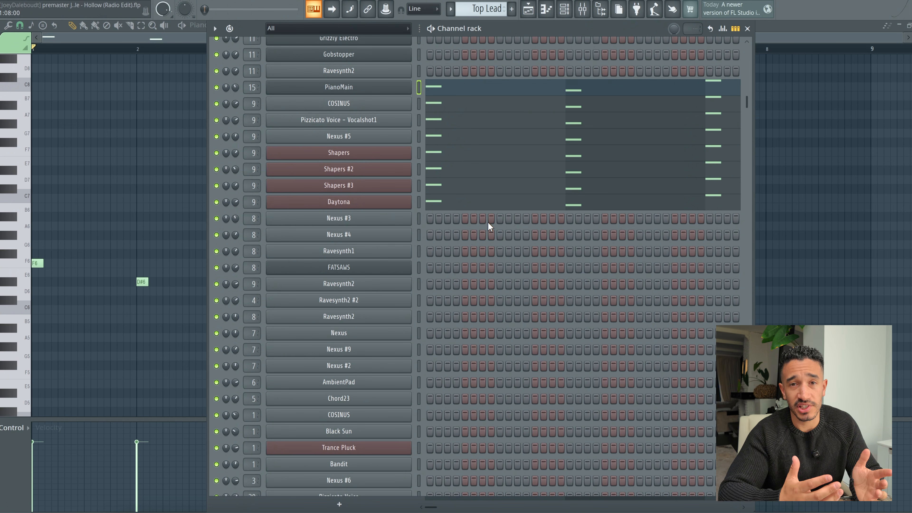
pyautogui.scroll(7, 488, 221)
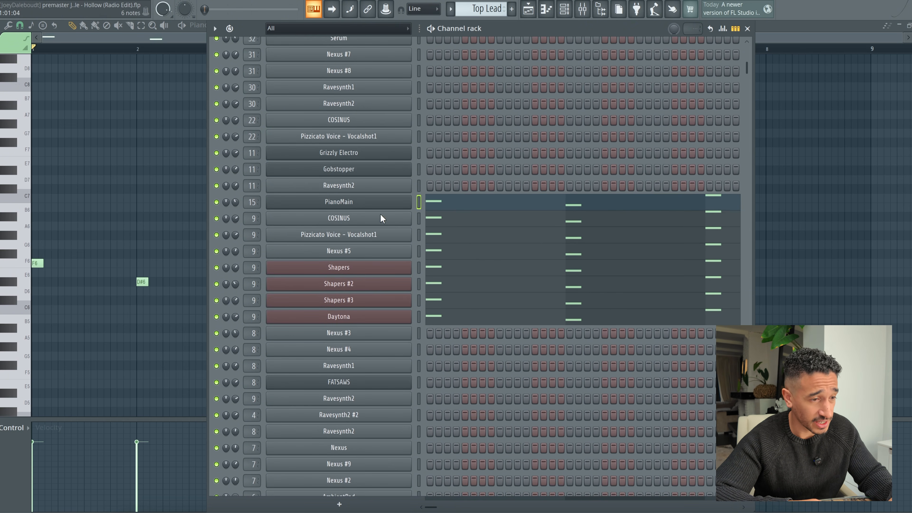
pyautogui.rightClick(216, 202)
pyautogui.click(247, 208)
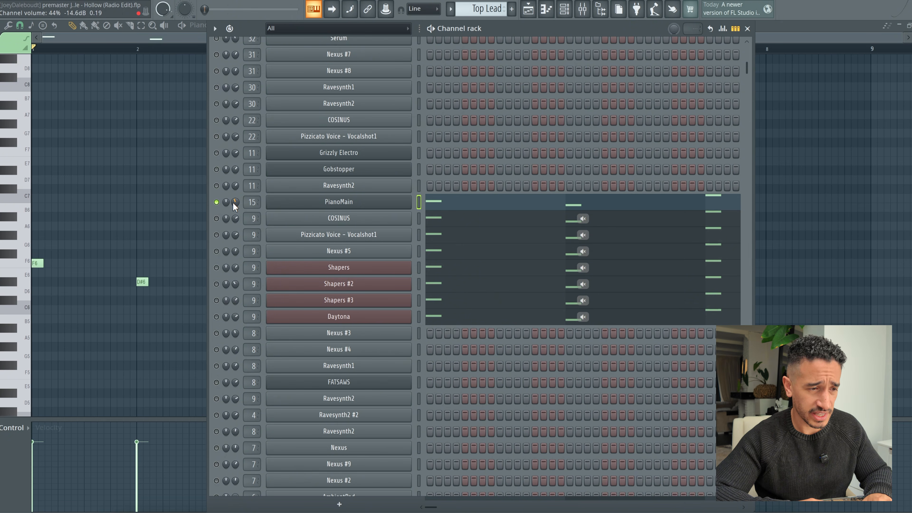
pyautogui.press('space')
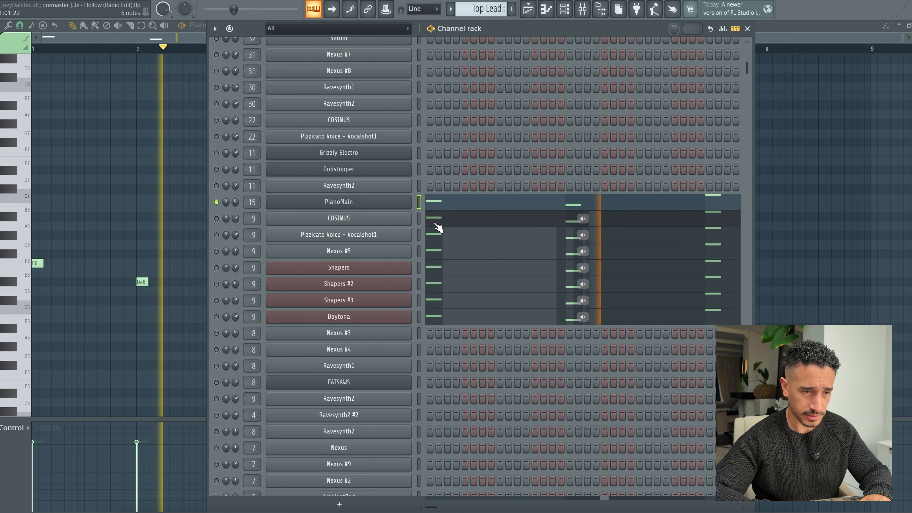
pyautogui.click(462, 210)
pyautogui.press('space')
pyautogui.scroll(-3, 458, 217)
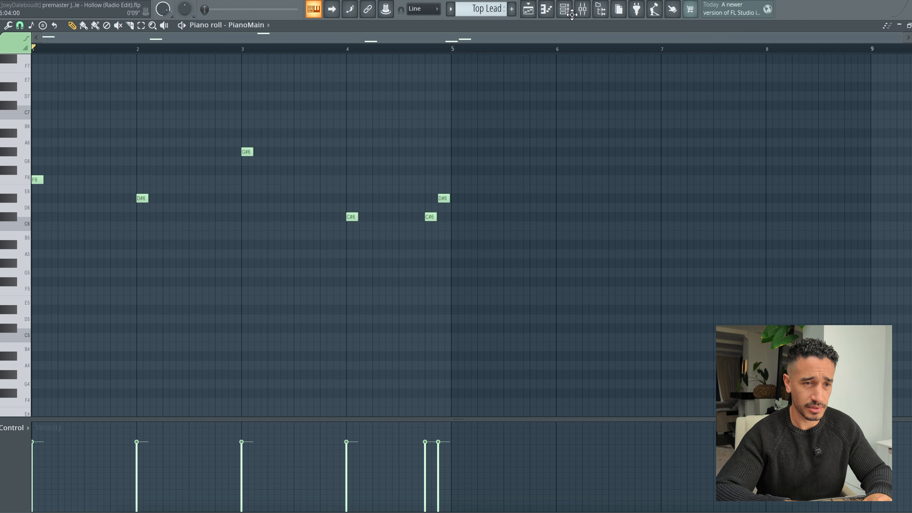
# Step: Unmute the COSINUS lead channel and inspect its Spire preset, PL Cosinus
pyautogui.click(564, 9)
pyautogui.click(216, 218)
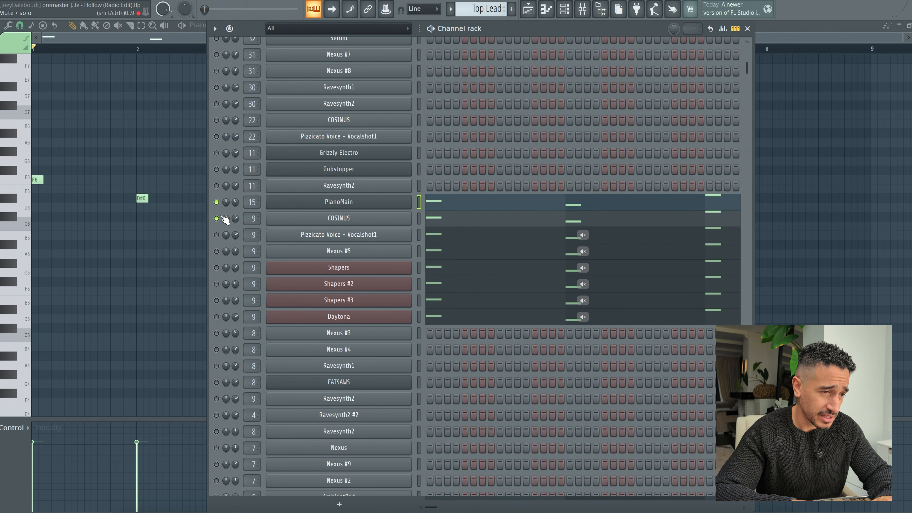
pyautogui.click(314, 220)
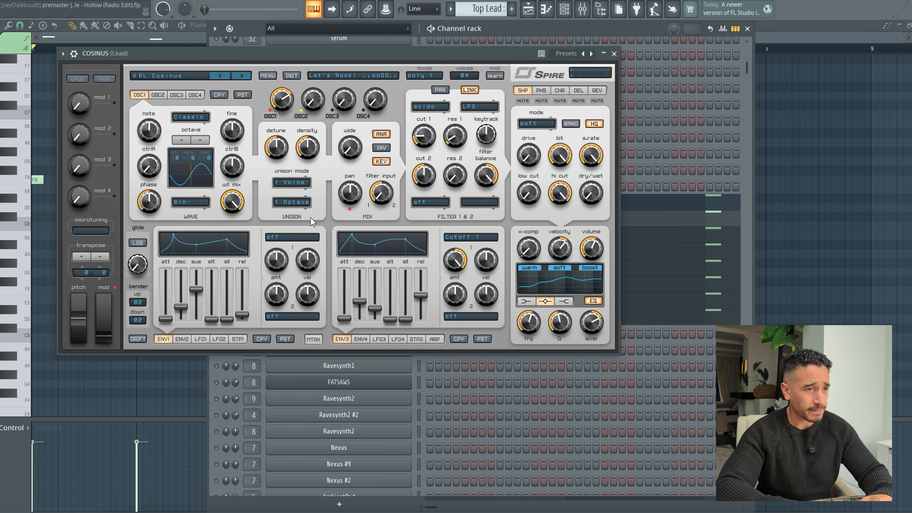
pyautogui.click(614, 54)
pyautogui.click(383, 223)
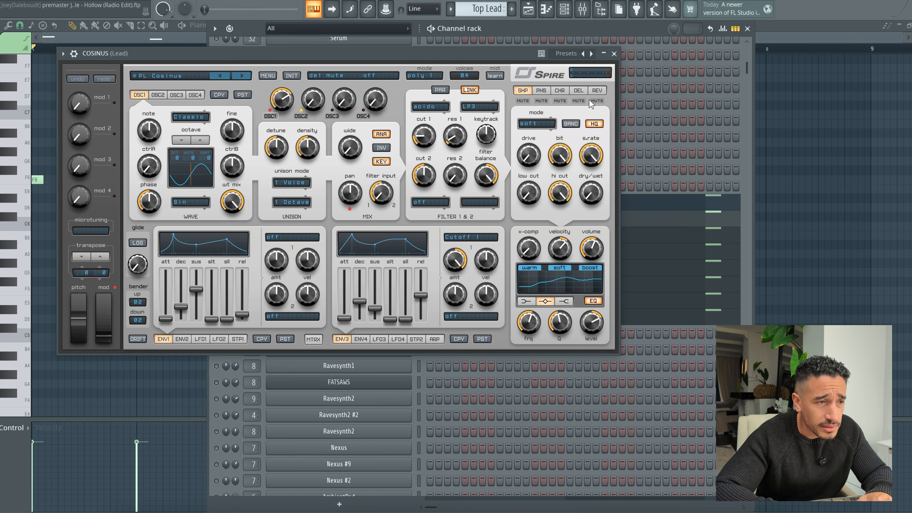
pyautogui.click(613, 54)
# Step: Play the COSINUS lead layer with PianoMain muted, following its notes in the piano roll
pyautogui.press('space')
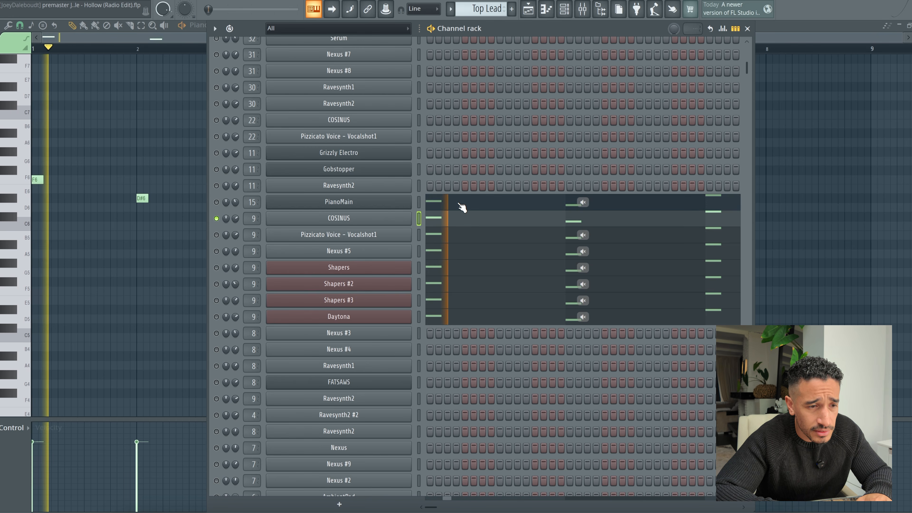
pyautogui.press('F6')
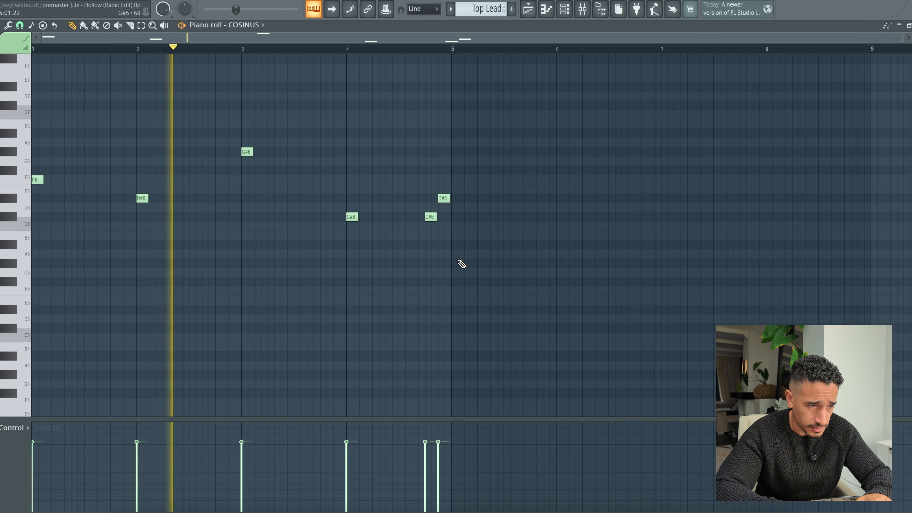
pyautogui.scroll(2, 496, 220)
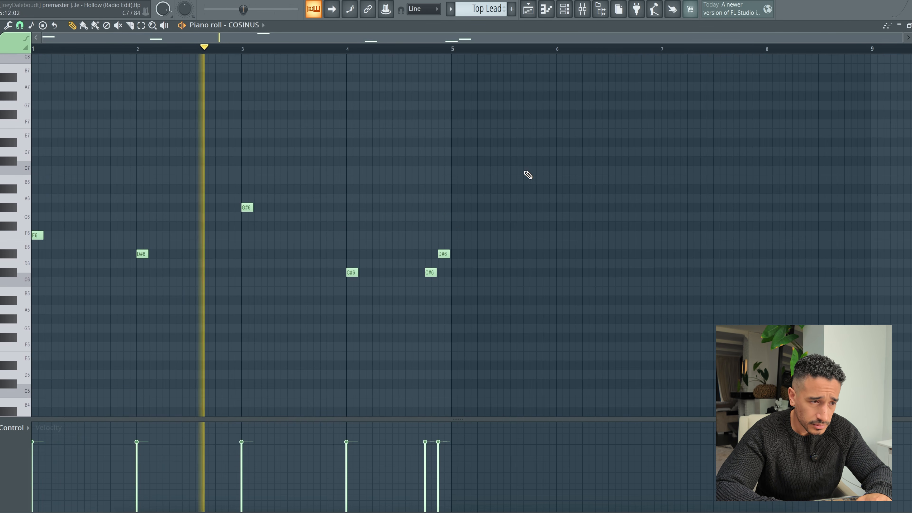
pyautogui.press('space')
pyautogui.click(565, 10)
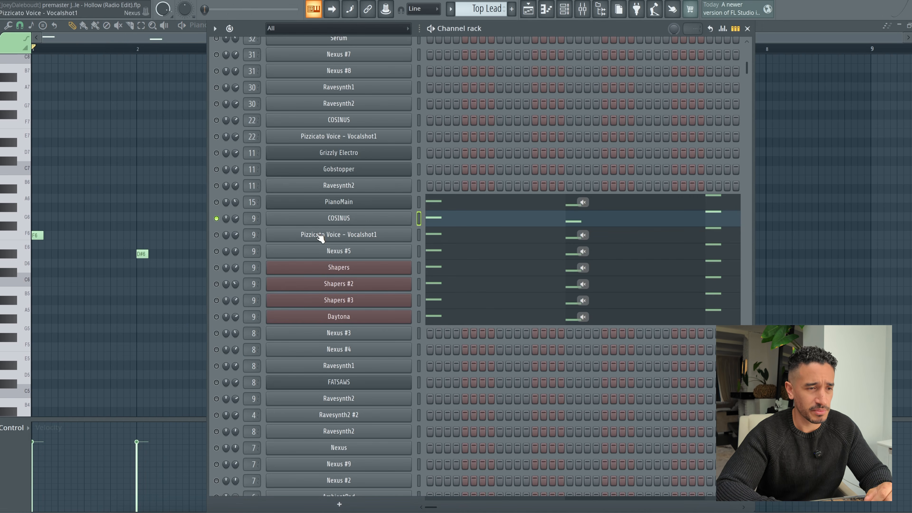
# Step: Inspect the first Fruity parametric EQ 2 and both Kickstart 2 effects on the Lead mixer track
pyautogui.doubleClick(253, 218)
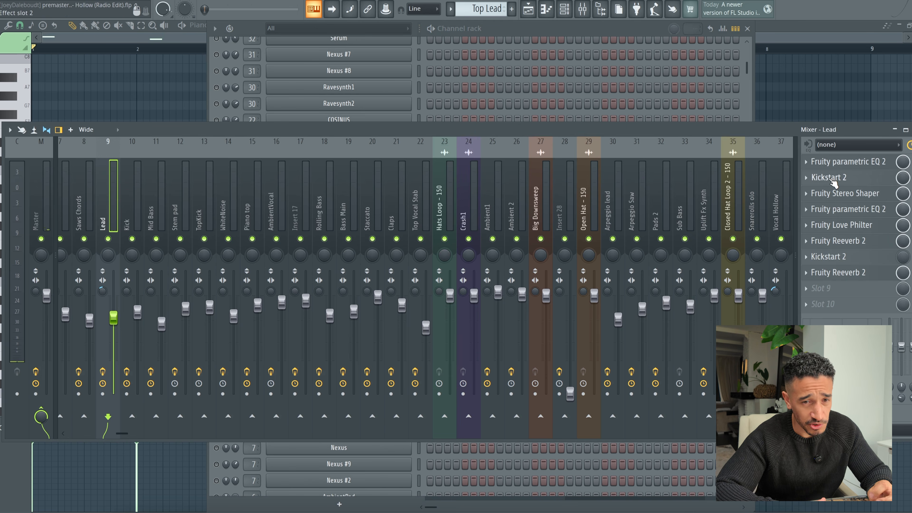
pyautogui.click(860, 166)
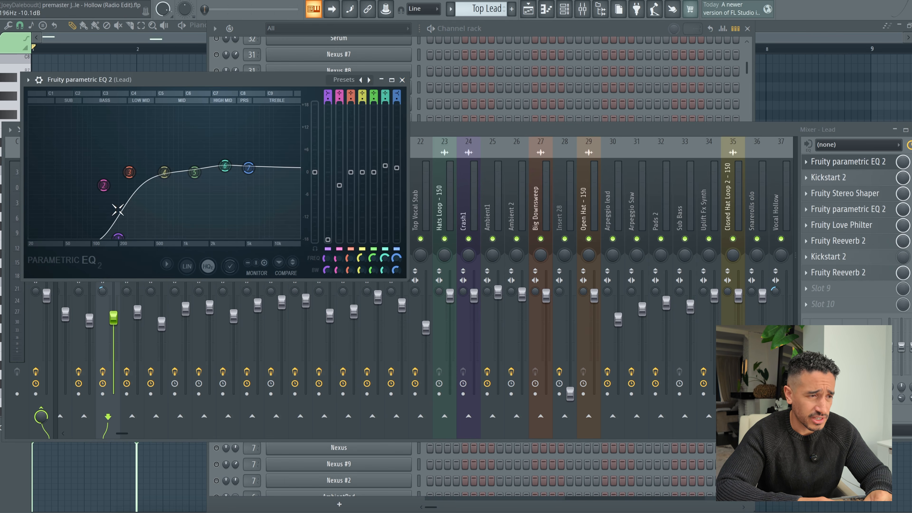
pyautogui.click(832, 177)
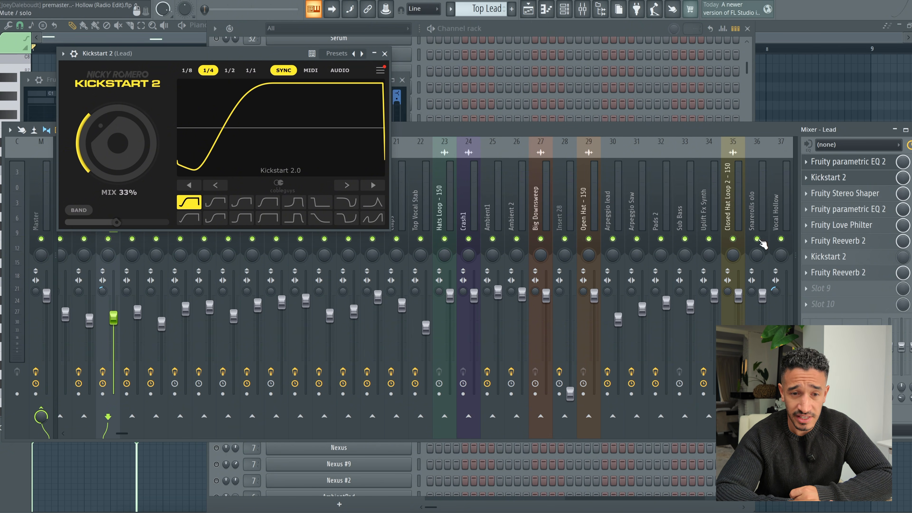
pyautogui.click(836, 257)
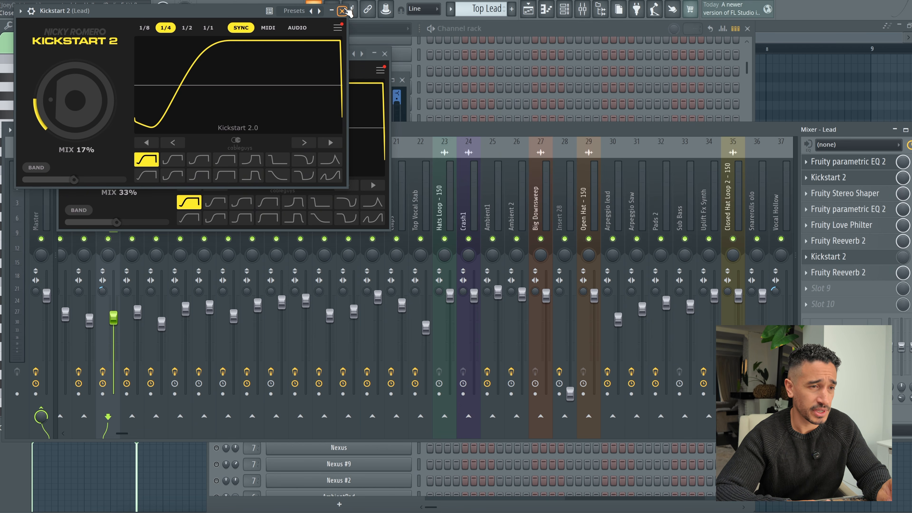
pyautogui.click(341, 11)
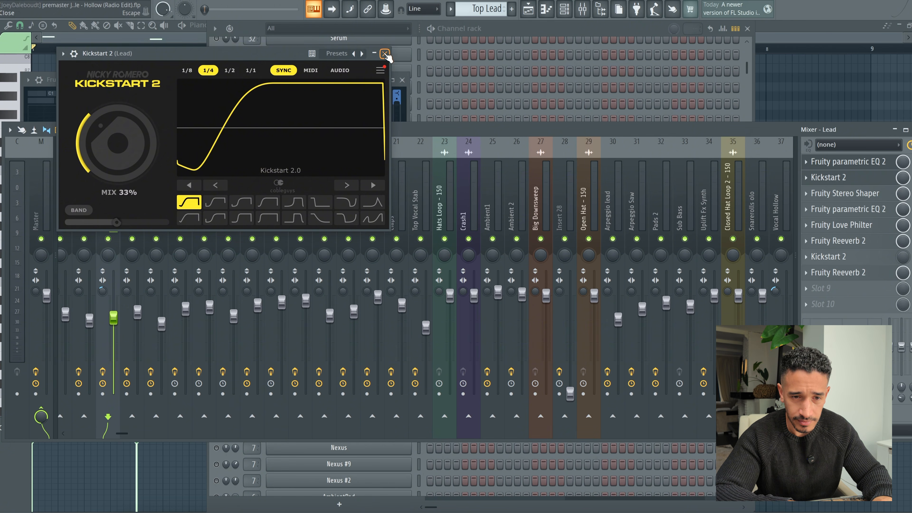
pyautogui.click(385, 54)
# Step: Examine the Fruity Stereo Shaper on the Lead mixer track, including its detailed settings and its list of presets
pyautogui.click(861, 194)
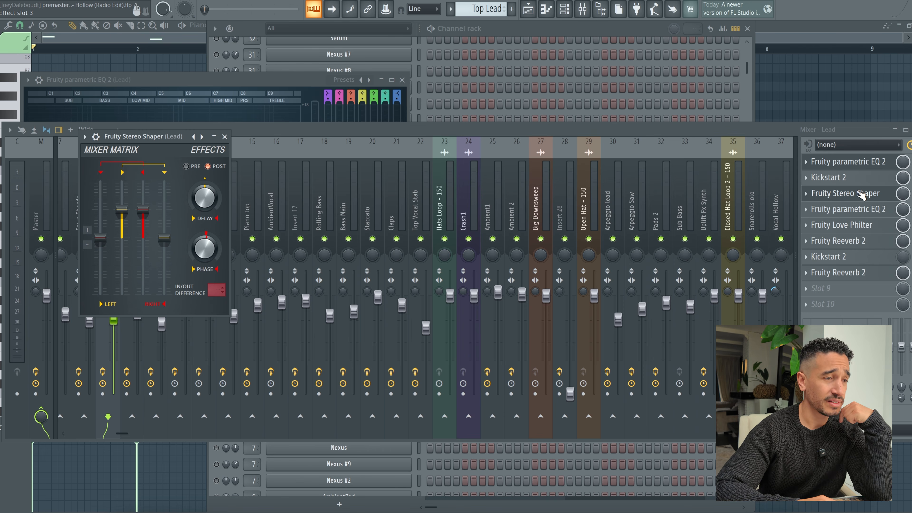
pyautogui.click(96, 140)
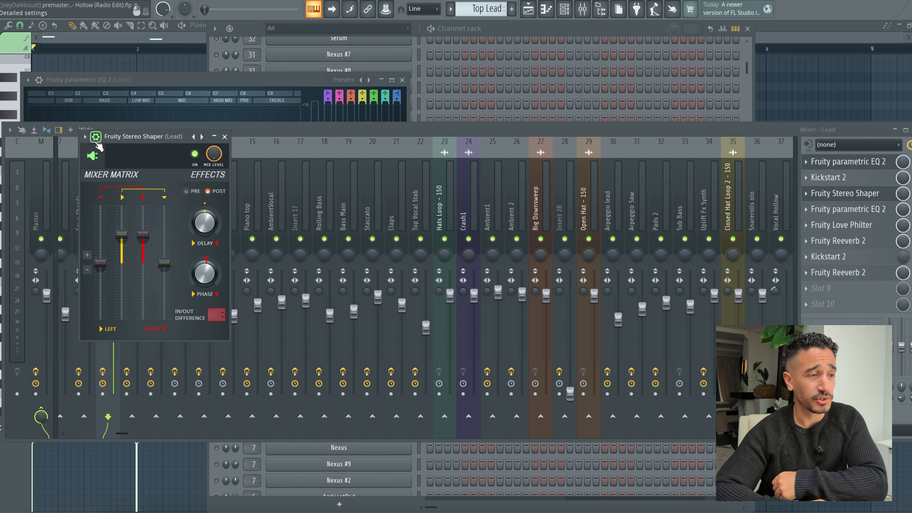
pyautogui.click(96, 140)
pyautogui.click(85, 137)
pyautogui.moveTo(165, 203)
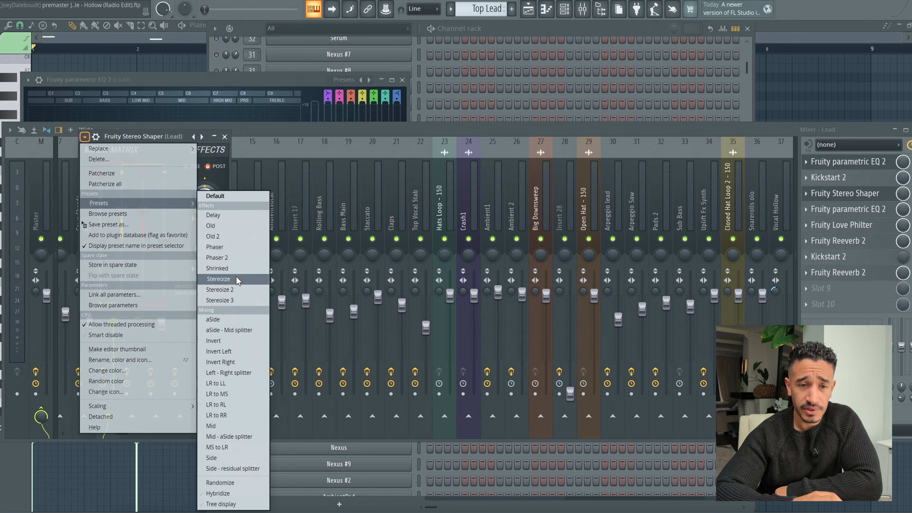
pyautogui.click(216, 196)
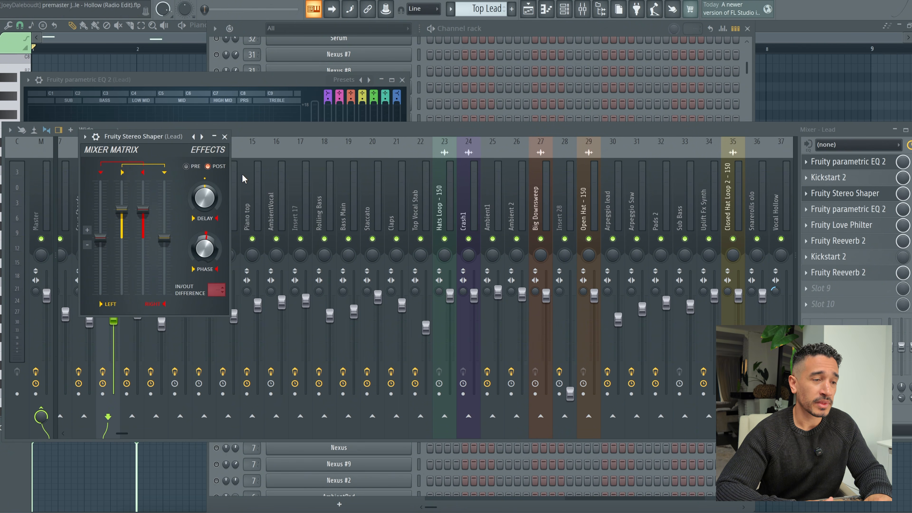
# Step: Compare the second Fruity parametric EQ 2 on the Lead mixer track with the first one
pyautogui.click(225, 137)
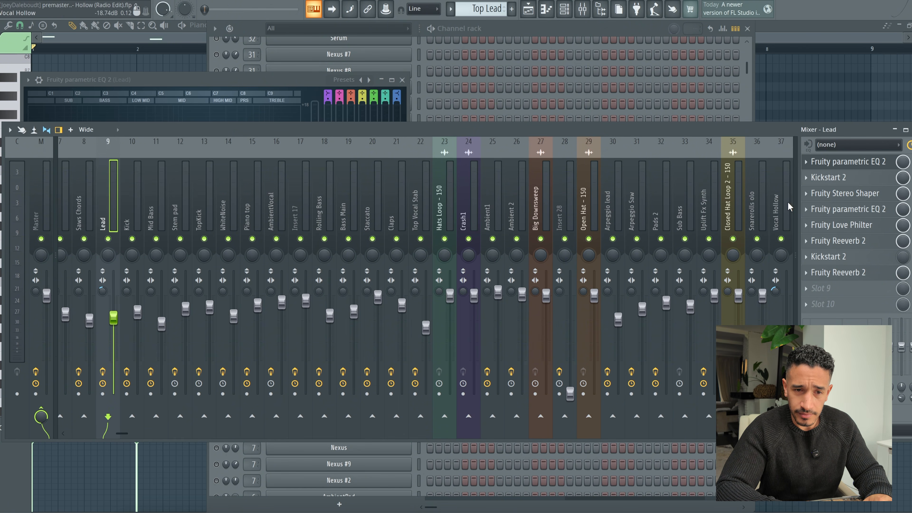
pyautogui.click(848, 210)
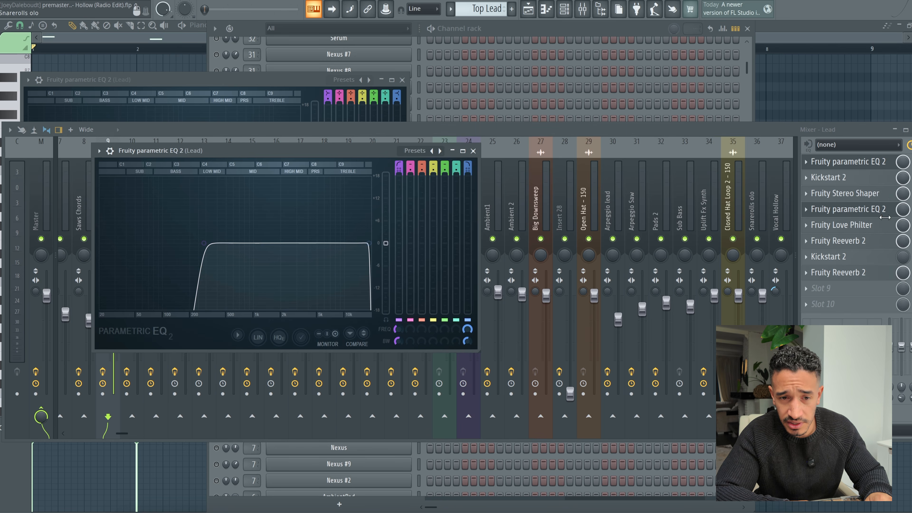
pyautogui.click(848, 162)
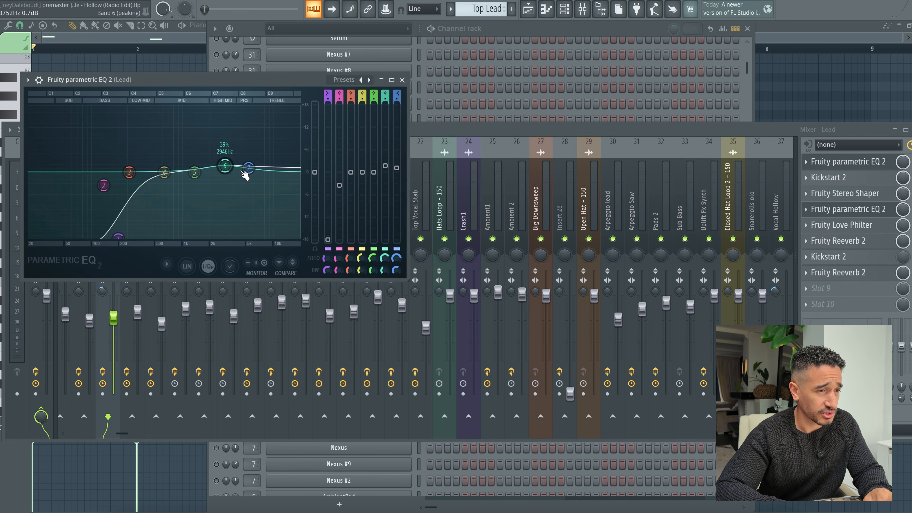
pyautogui.click(402, 80)
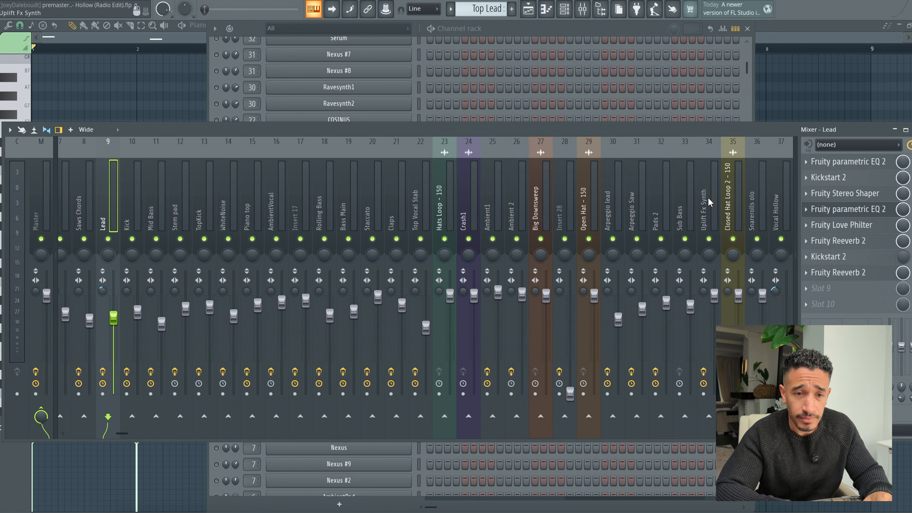
# Step: Inspect the Fruity Love Philter, both Fruity Reeverb 2 effects and the last Kickstart 2 on the Lead mixer track
pyautogui.click(855, 226)
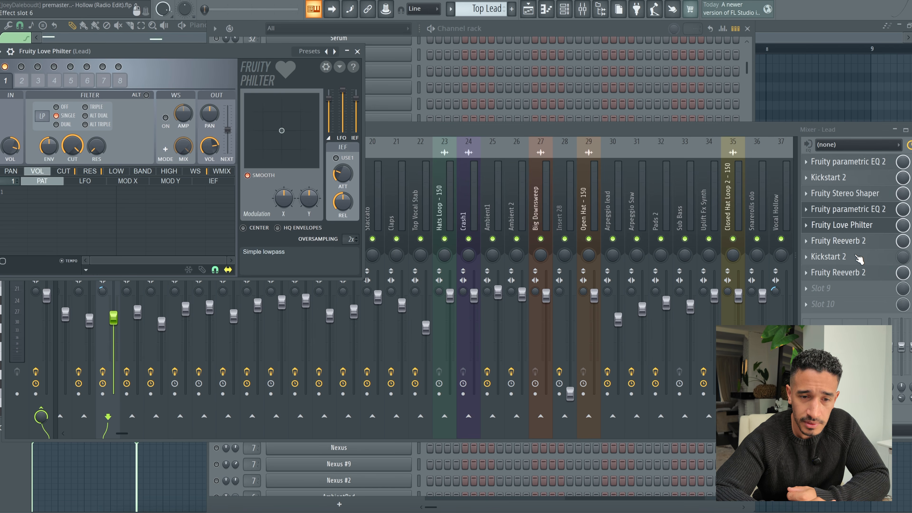
pyautogui.click(861, 240)
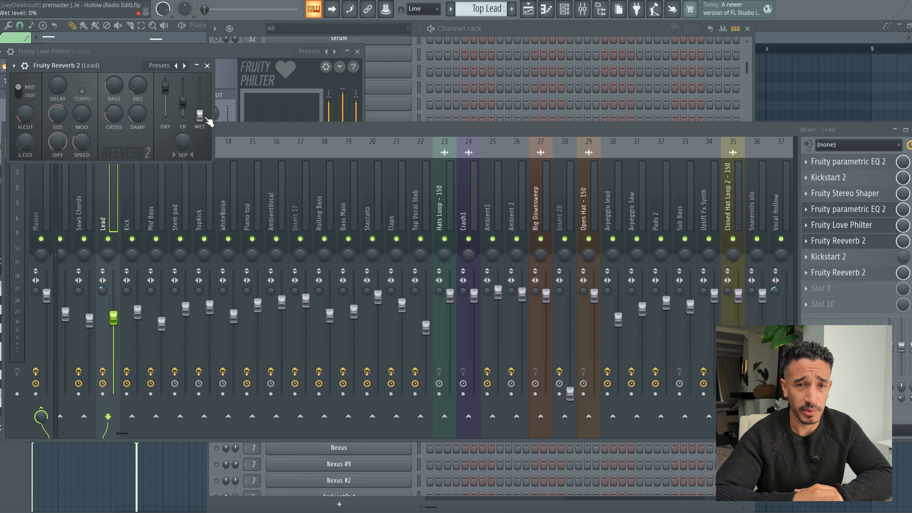
pyautogui.click(860, 258)
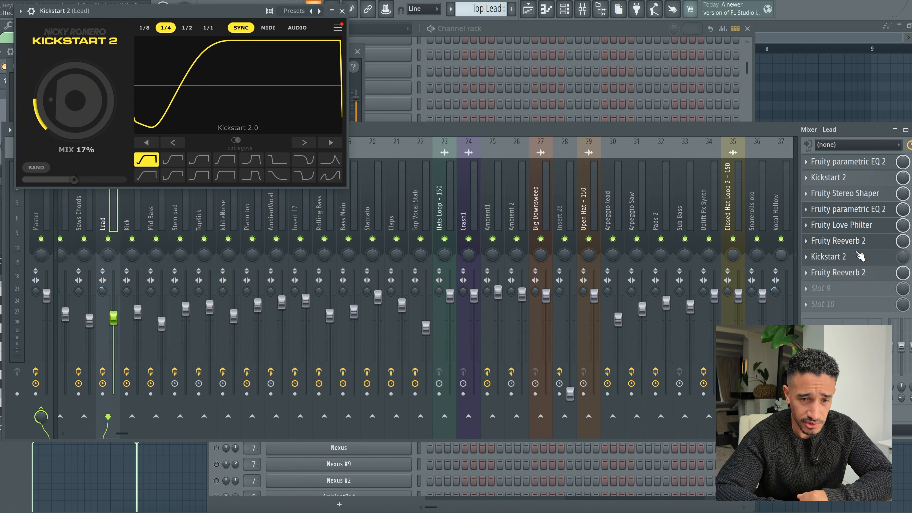
pyautogui.click(872, 275)
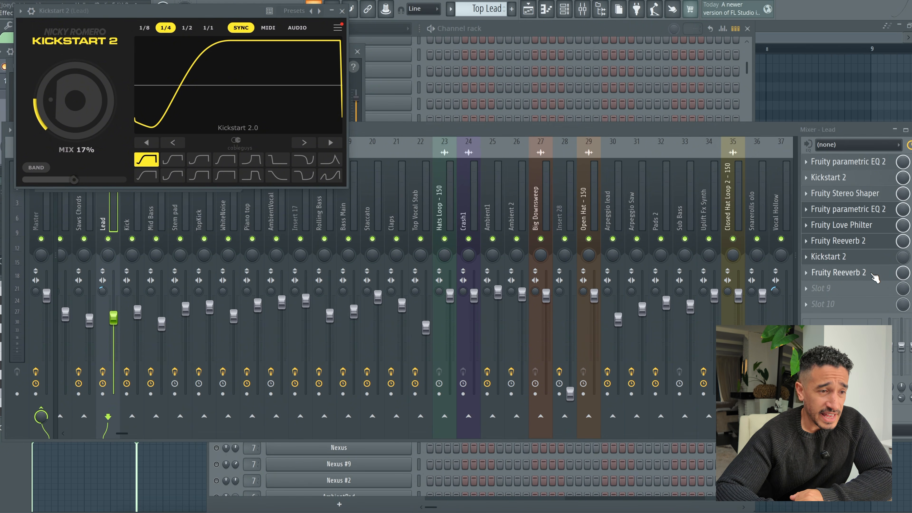
pyautogui.click(342, 11)
pyautogui.click(876, 276)
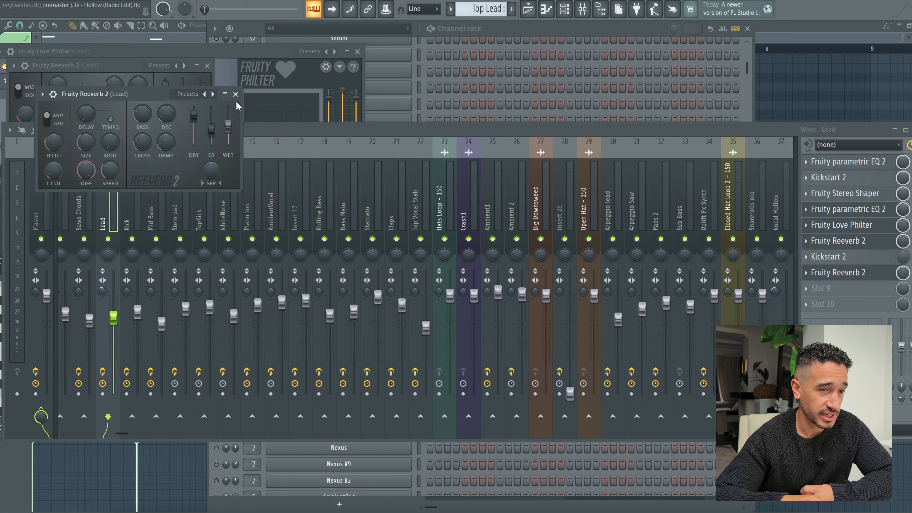
# Step: Unmute the Pizzicato Voice - Vocalshot1 lead channel and inspect its Nexus preset
pyautogui.click(564, 9)
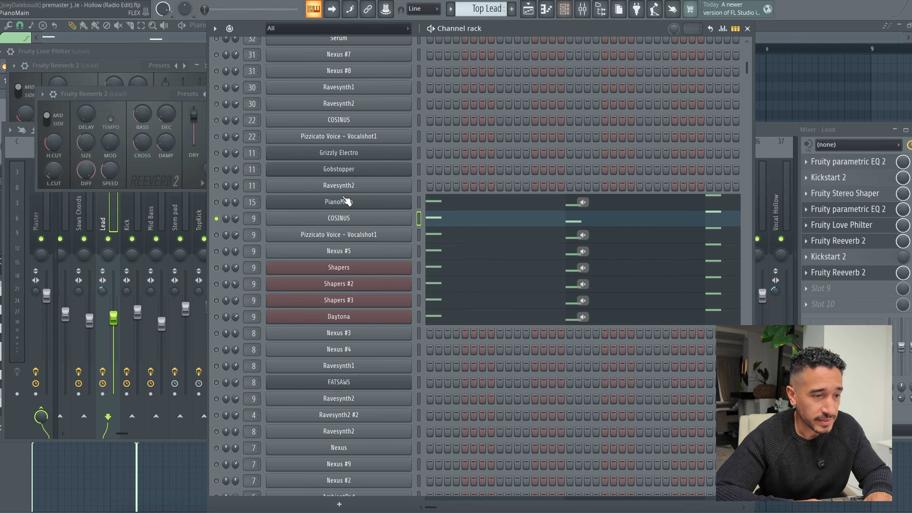
pyautogui.click(219, 235)
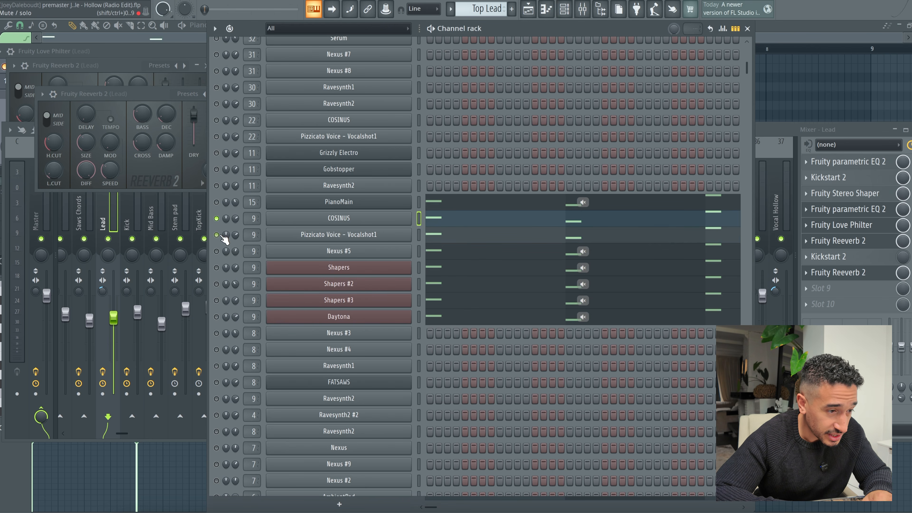
pyautogui.click(345, 234)
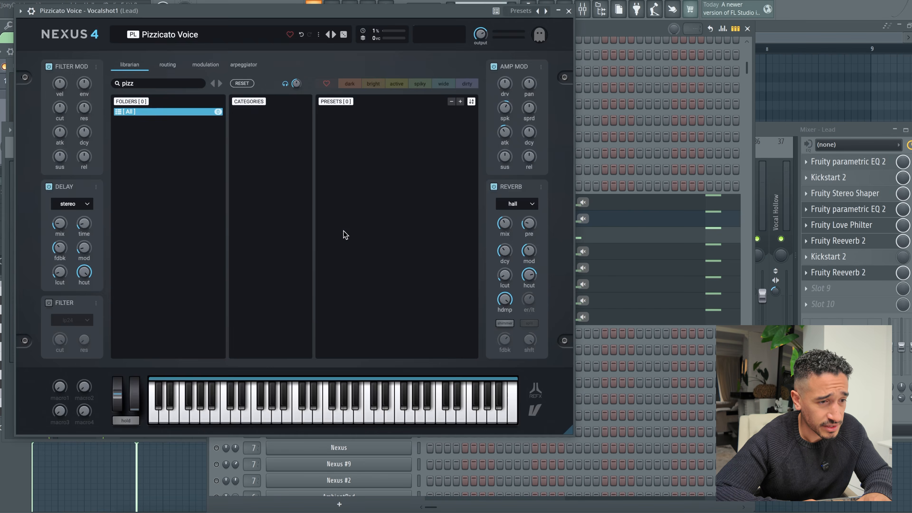
pyautogui.click(413, 278)
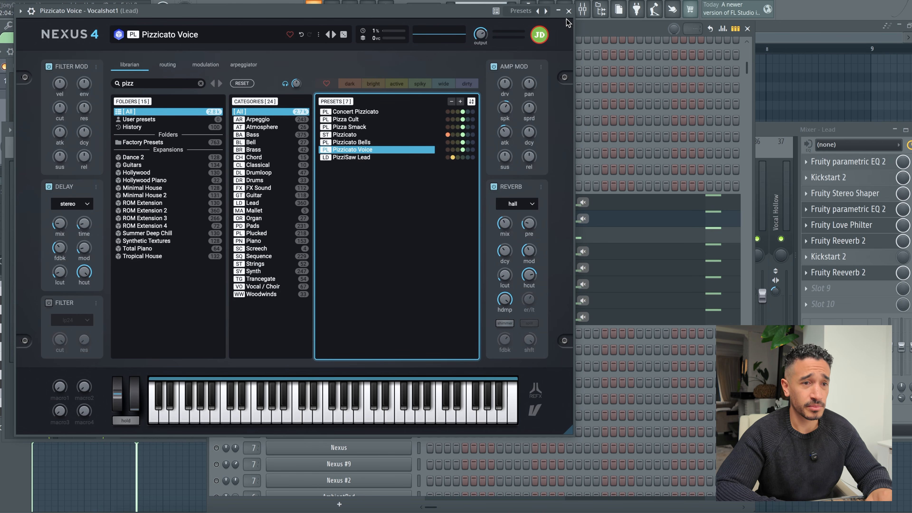
# Step: Play the Pizzicato Voice - Vocalshot1 layer with COSINUS muted, following its notes in the piano roll
pyautogui.click(568, 11)
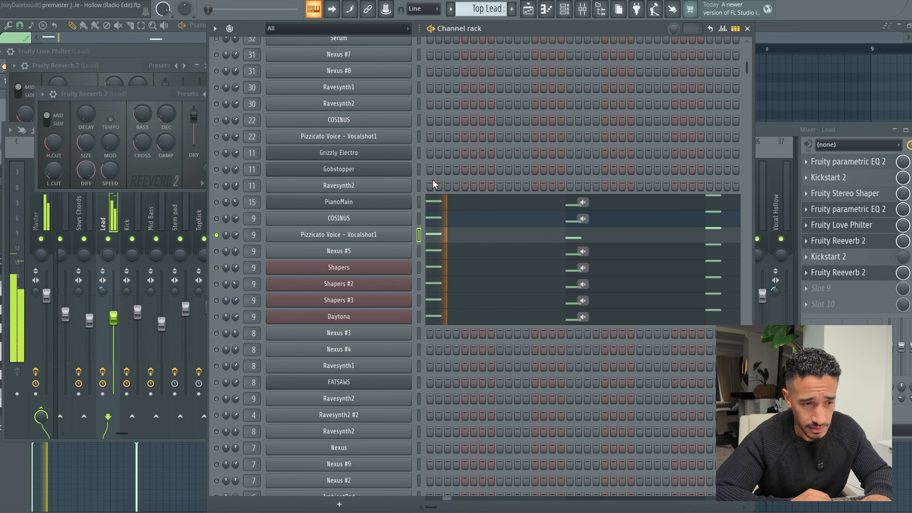
pyautogui.click(448, 239)
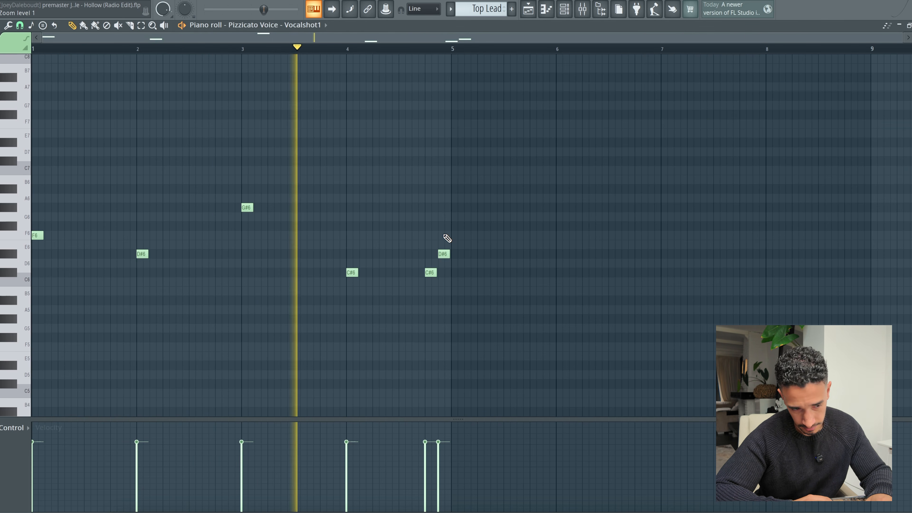
pyautogui.press('space')
# Step: Audition the Nexus #5 lead layer with Pizzicato Voice - Vocalshot1 muted, and inspect its Nexus preset
pyautogui.click(565, 10)
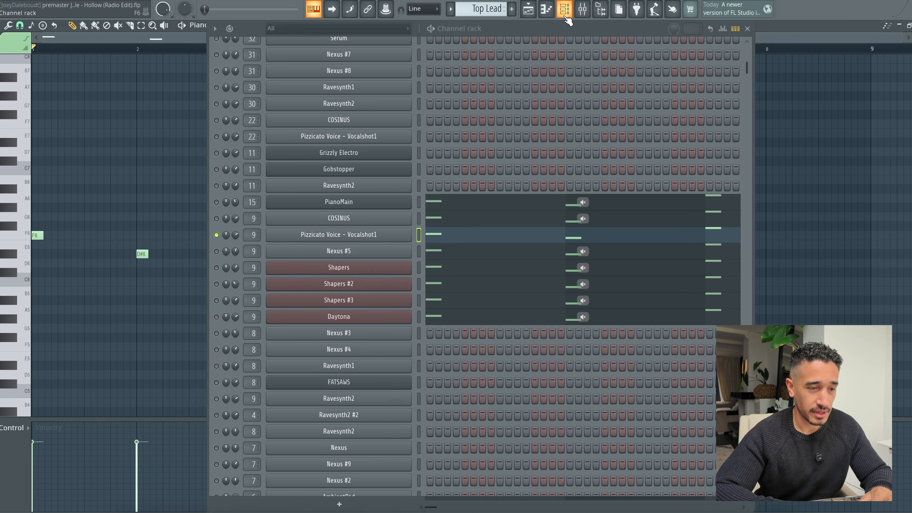
pyautogui.click(217, 250)
pyautogui.press('space')
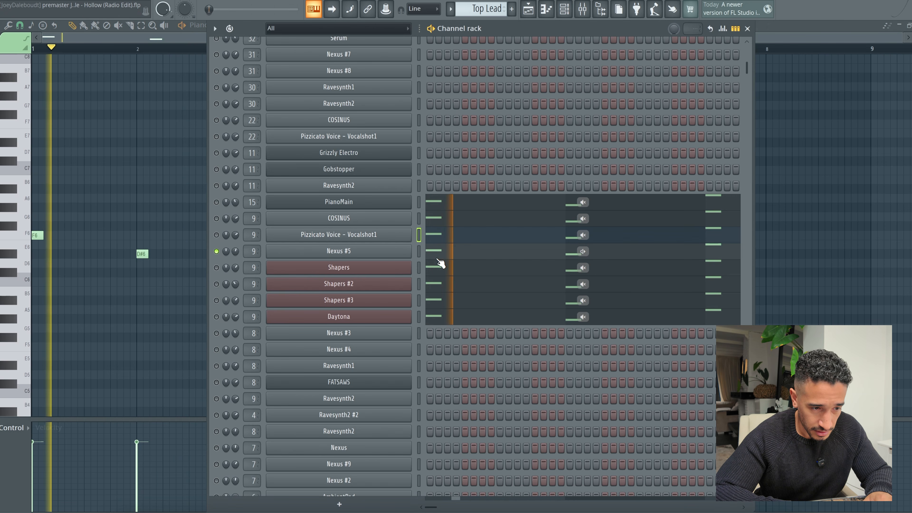
pyautogui.click(393, 251)
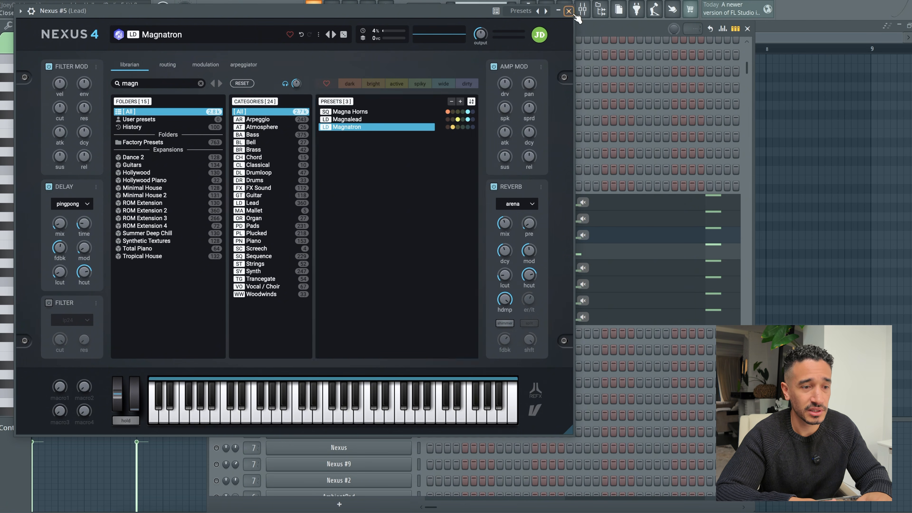
pyautogui.click(568, 11)
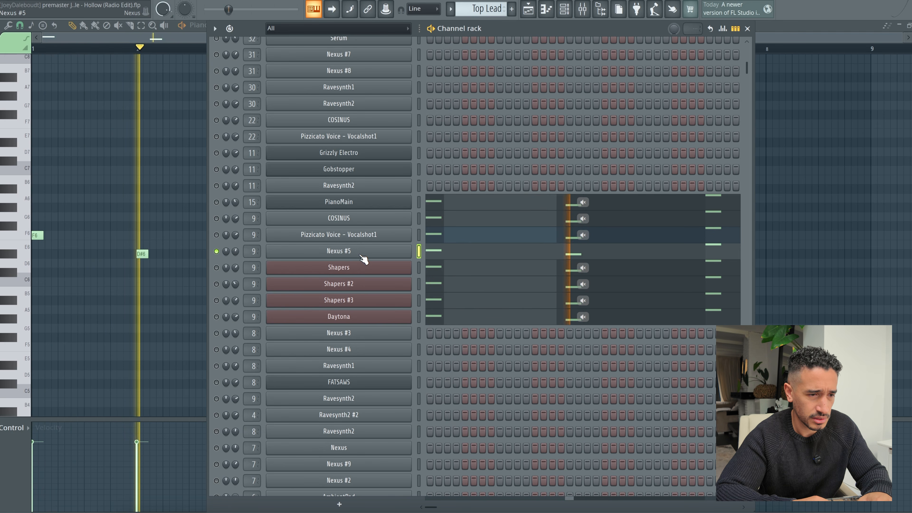
pyautogui.press('space')
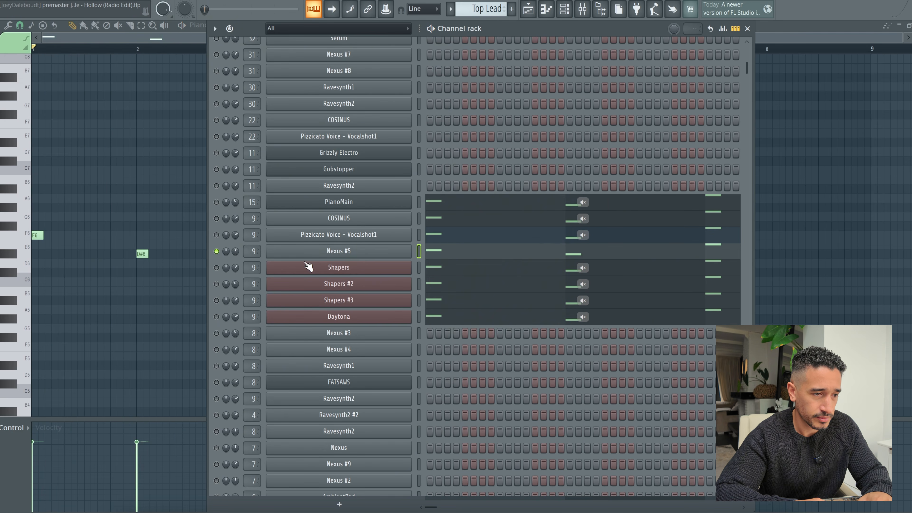
# Step: Unmute the Shapers layer in place of Nexus #5 and audition it, examining its Spire preset and effects section
pyautogui.click(216, 268)
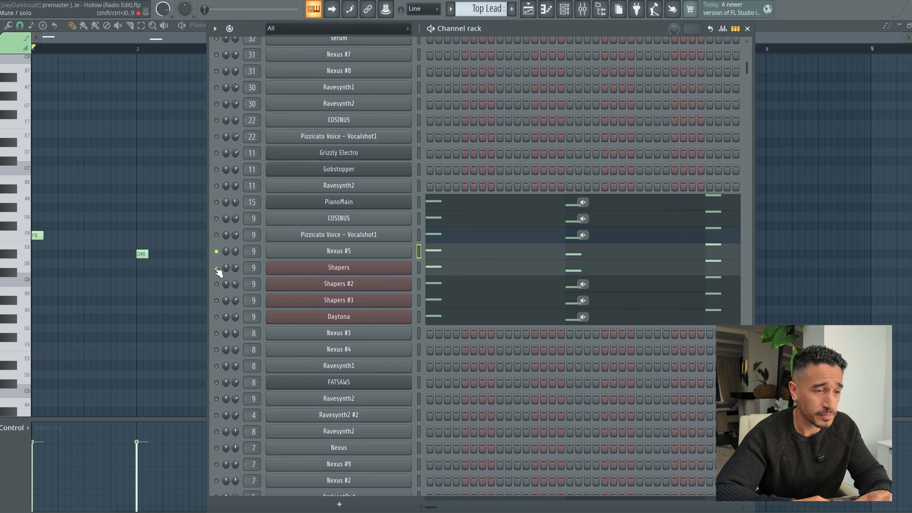
pyautogui.click(217, 251)
pyautogui.click(324, 269)
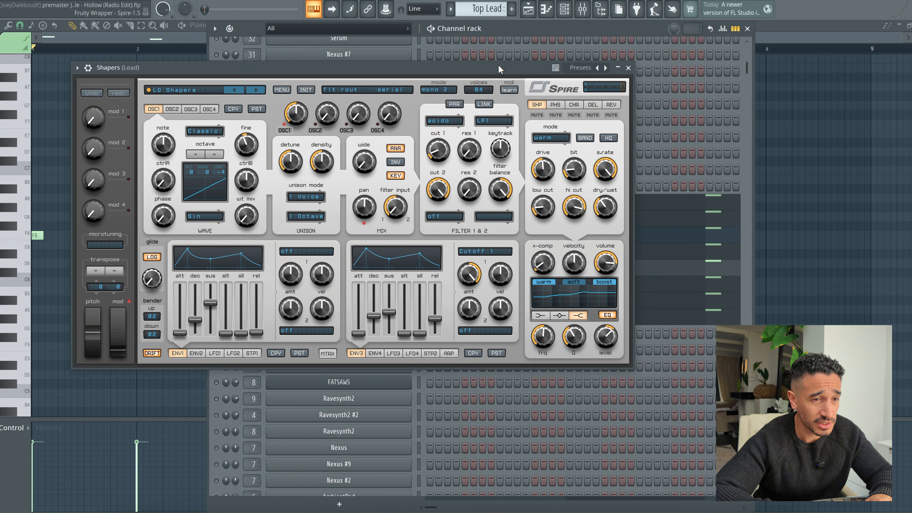
pyautogui.click(628, 68)
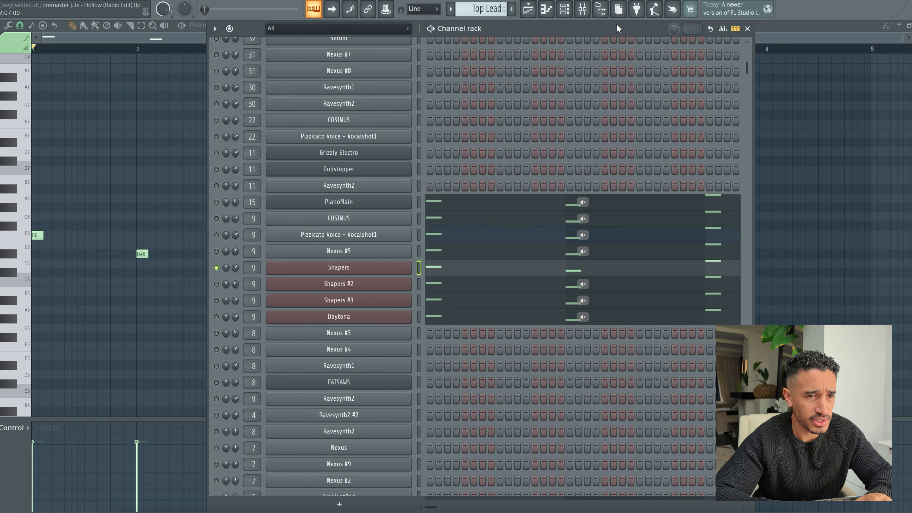
pyautogui.press('space')
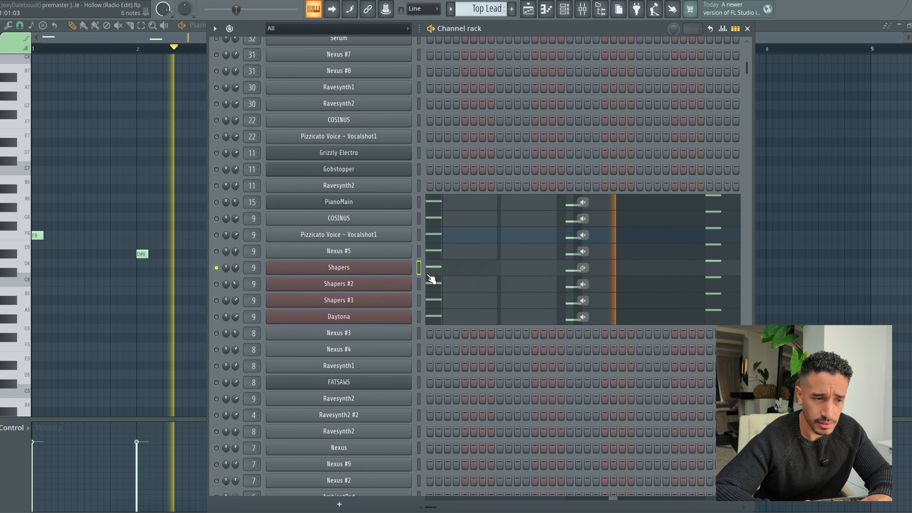
pyautogui.click(375, 268)
pyautogui.press('space')
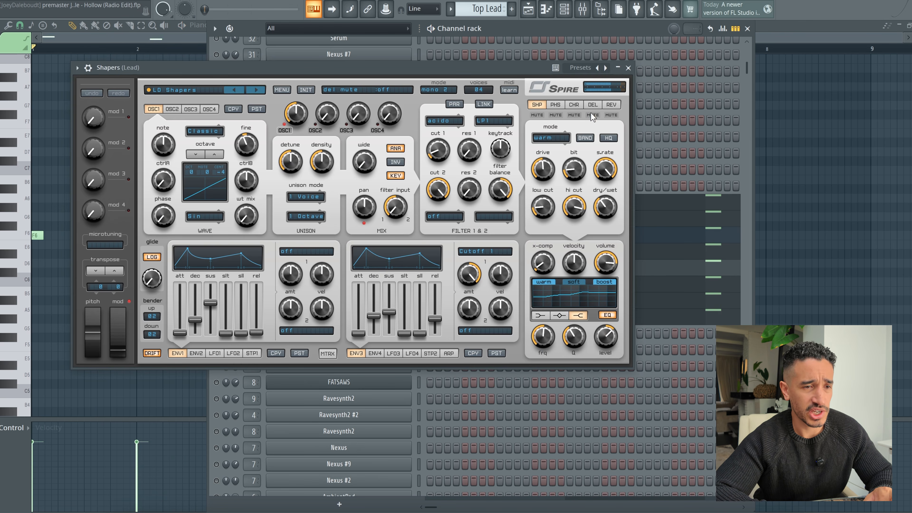
pyautogui.click(628, 68)
# Step: Audition the Shapers #2 layer with Shapers muted, viewing its Spire preset during playback
pyautogui.rightClick(216, 284)
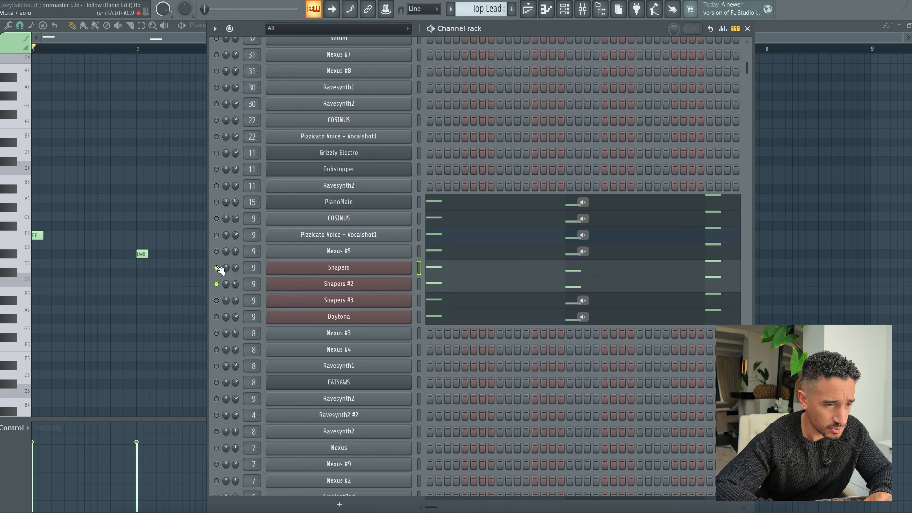
pyautogui.click(367, 287)
pyautogui.press('space')
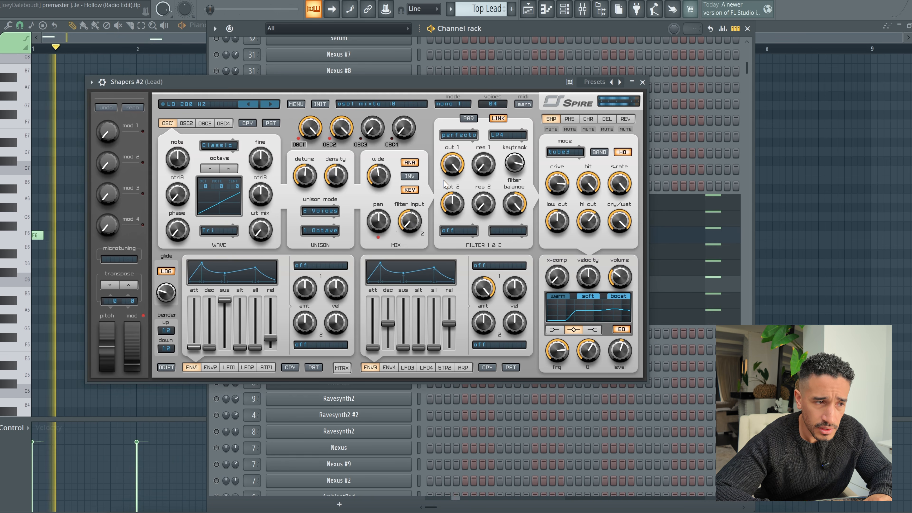
pyautogui.click(642, 82)
pyautogui.press('space')
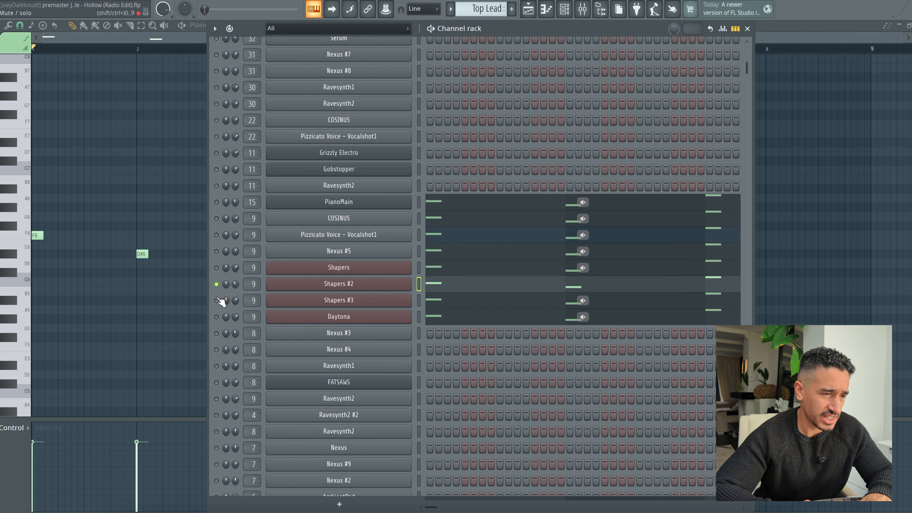
# Step: Unmute Shapers #3, mute Shapers #2, and play the layer while checking its Spire preset
pyautogui.click(216, 300)
pyautogui.click(216, 284)
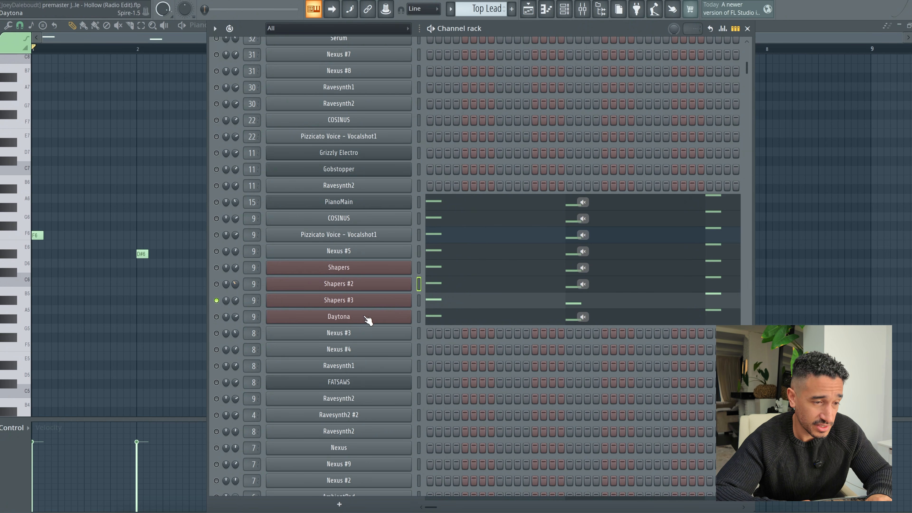
pyautogui.click(378, 301)
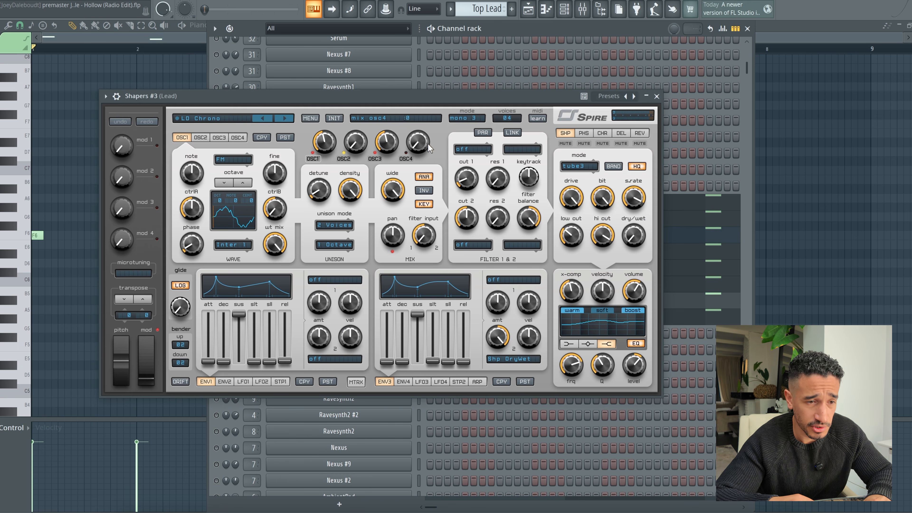
pyautogui.press('space')
pyautogui.click(656, 96)
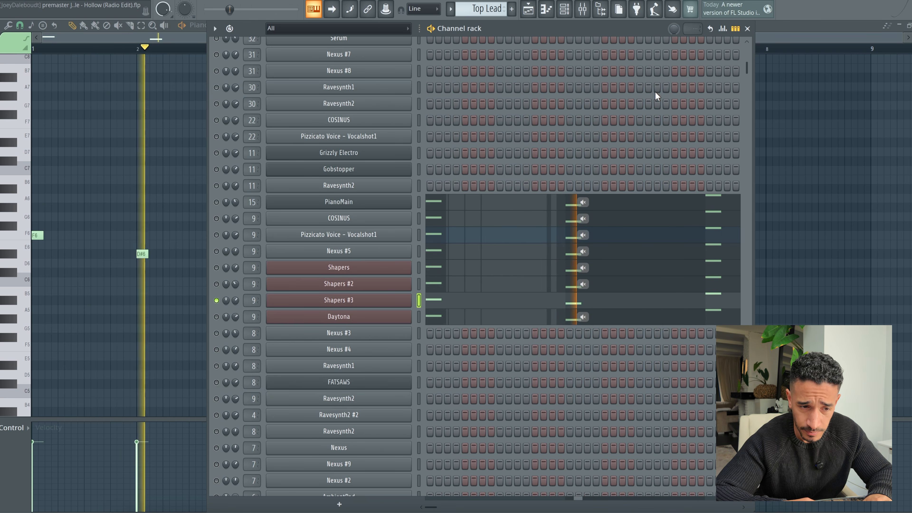
pyautogui.press('space')
# Step: Switch from Shapers #3 to the Daytona lead layer and audition it with its Spire preset open
pyautogui.click(216, 317)
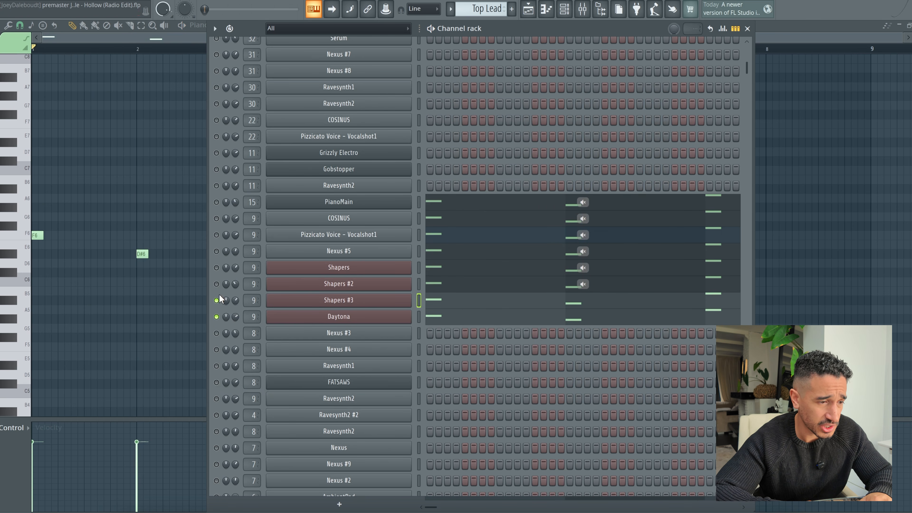
pyautogui.click(216, 299)
pyautogui.click(320, 317)
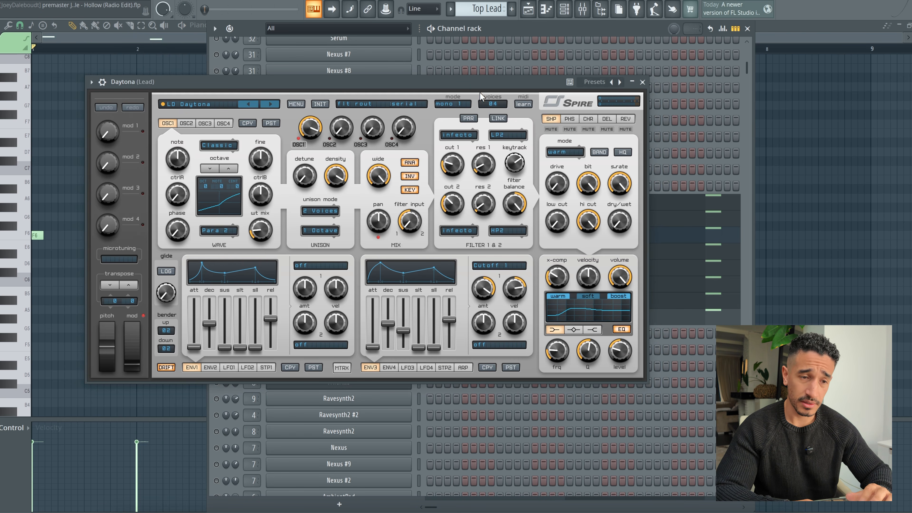
pyautogui.press('space')
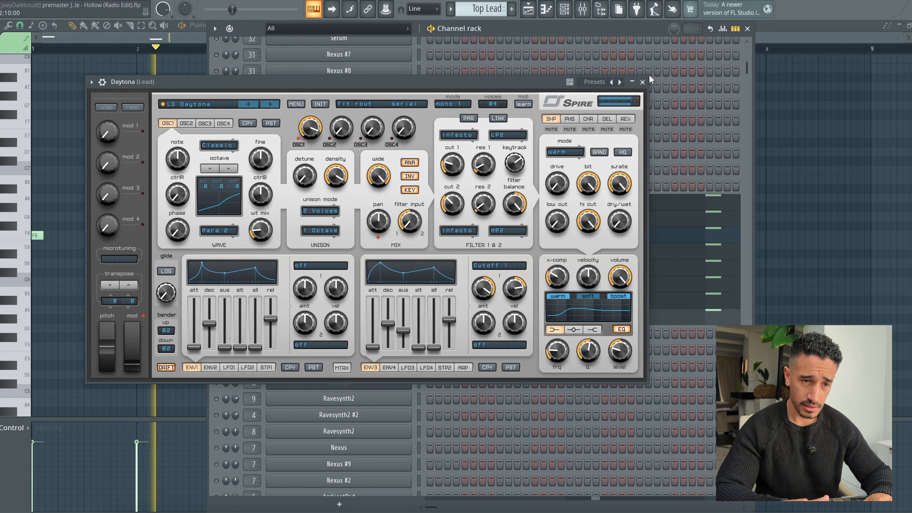
pyautogui.press('space')
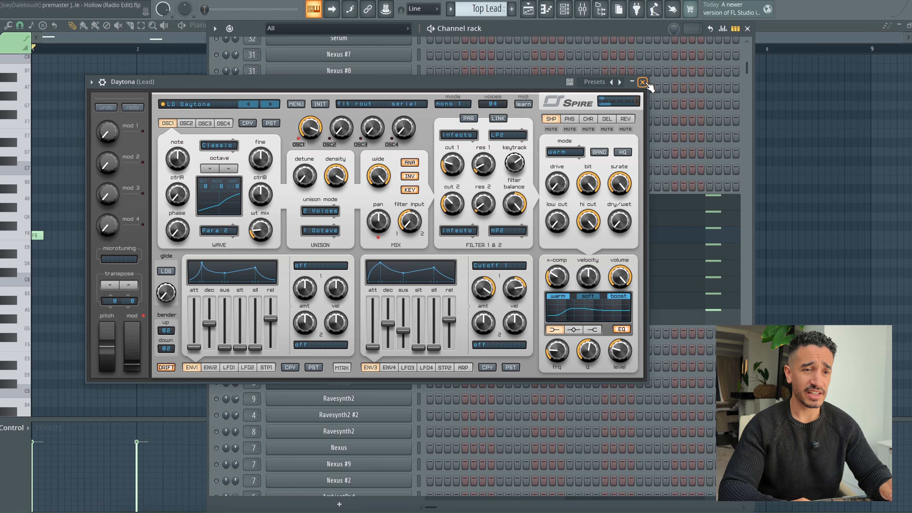
# Step: Close the Daytona preset view and audition the soloed Daytona layer on its own
pyautogui.click(642, 82)
pyautogui.press('space')
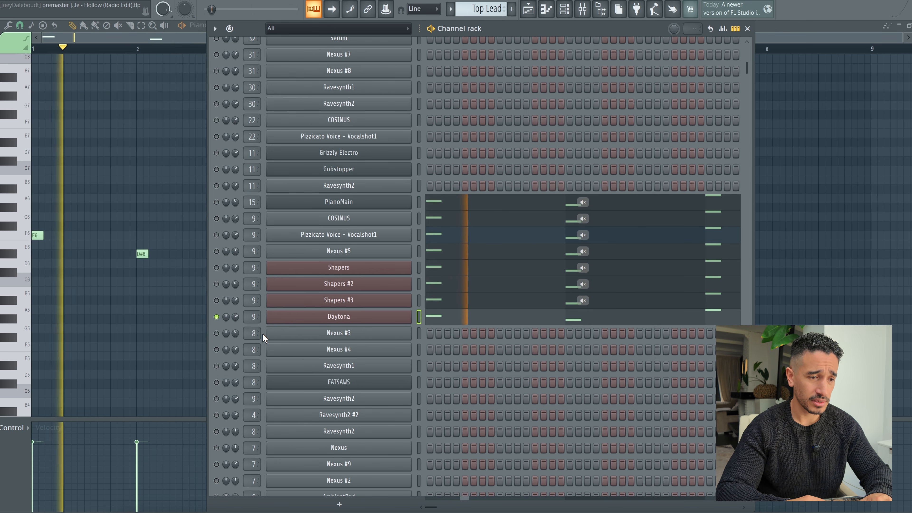
pyautogui.press('space')
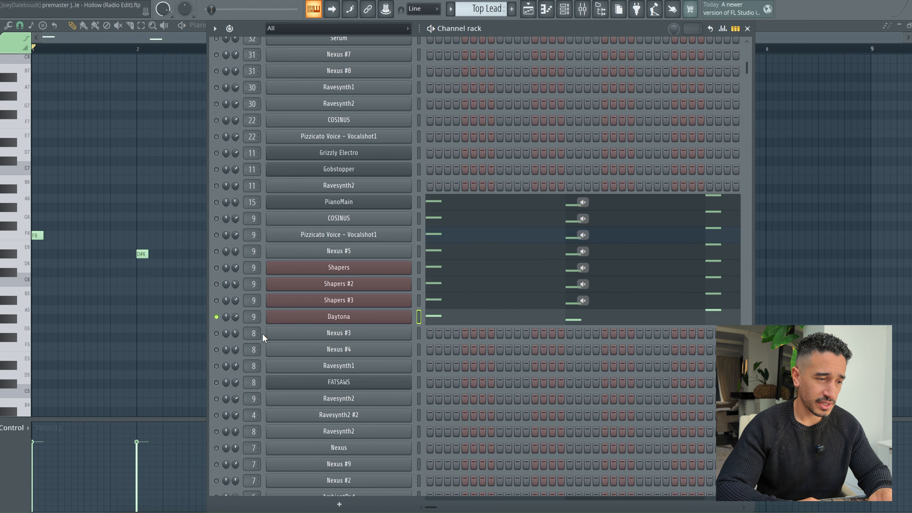
# Step: Unmute all channels and audition the full Top Lead stack, viewing the melody in the PianoMain piano roll
pyautogui.rightClick(222, 315)
pyautogui.click(230, 333)
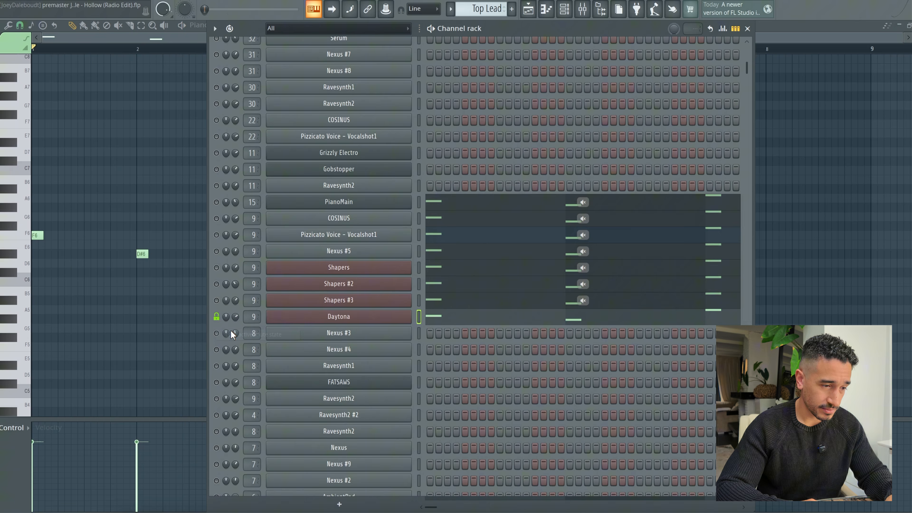
pyautogui.rightClick(217, 317)
pyautogui.click(241, 335)
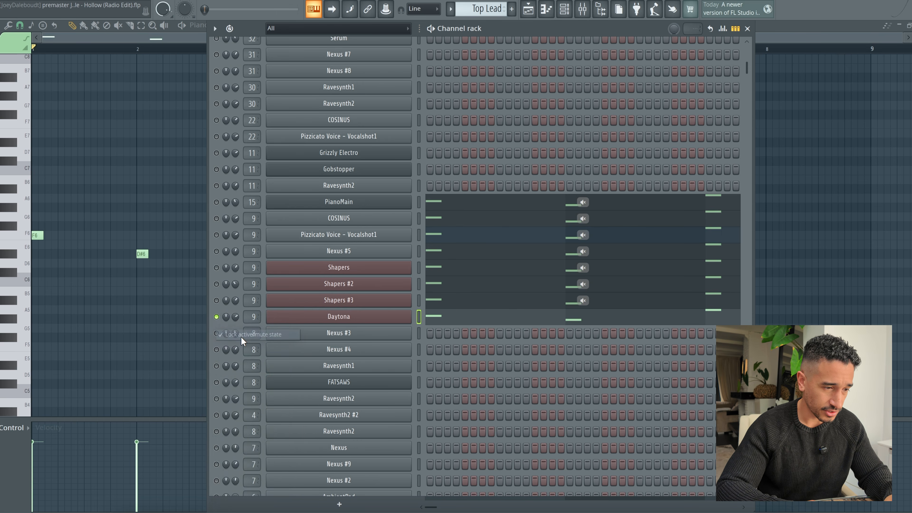
pyautogui.rightClick(217, 318)
pyautogui.click(230, 323)
pyautogui.press('space')
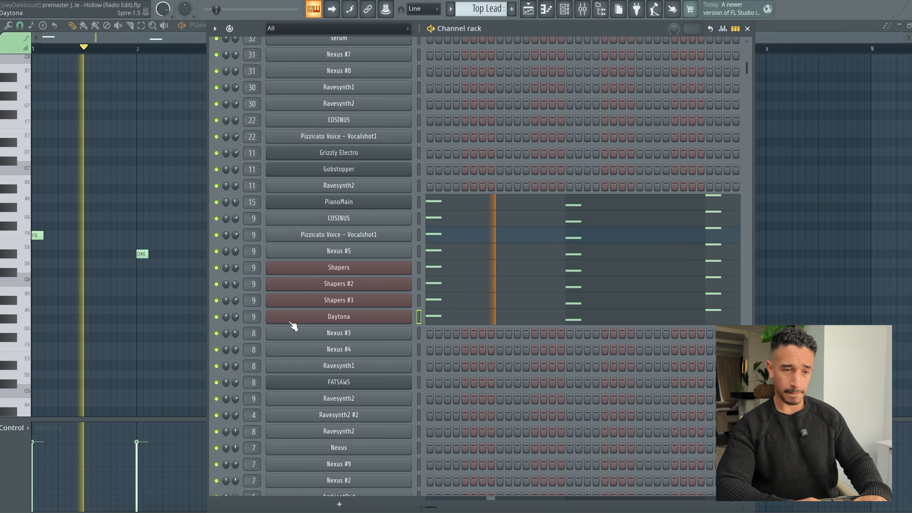
pyautogui.press('F6')
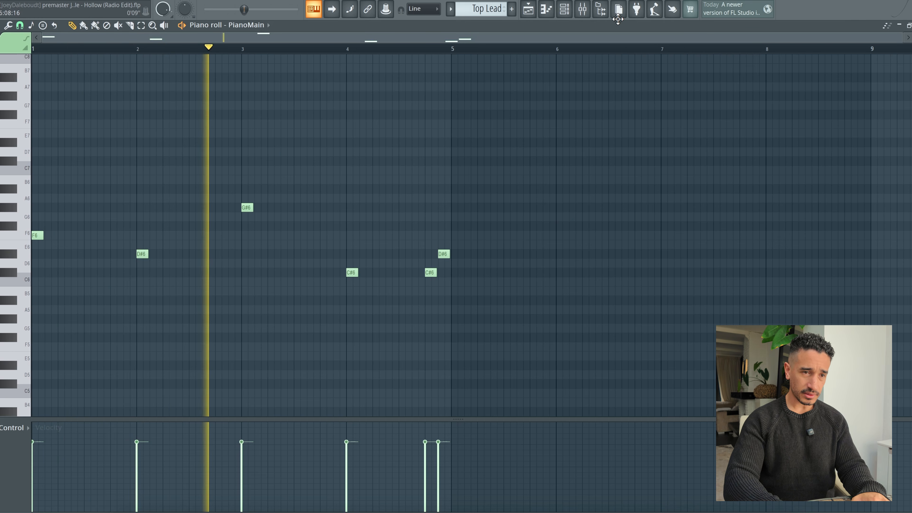
pyautogui.press('space')
# Step: Compare the Top Lead #6 pattern's notes with those of the Top Lead pattern in the piano roll
pyautogui.click(528, 11)
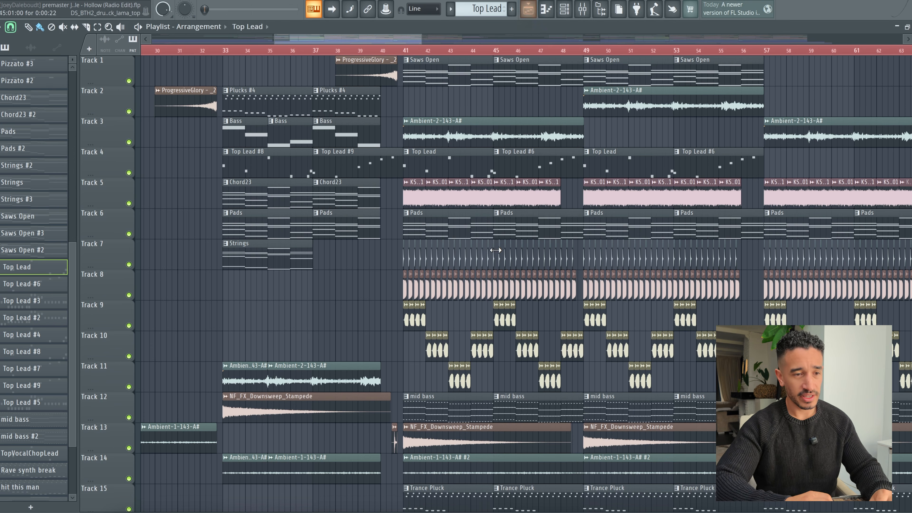
pyautogui.doubleClick(523, 168)
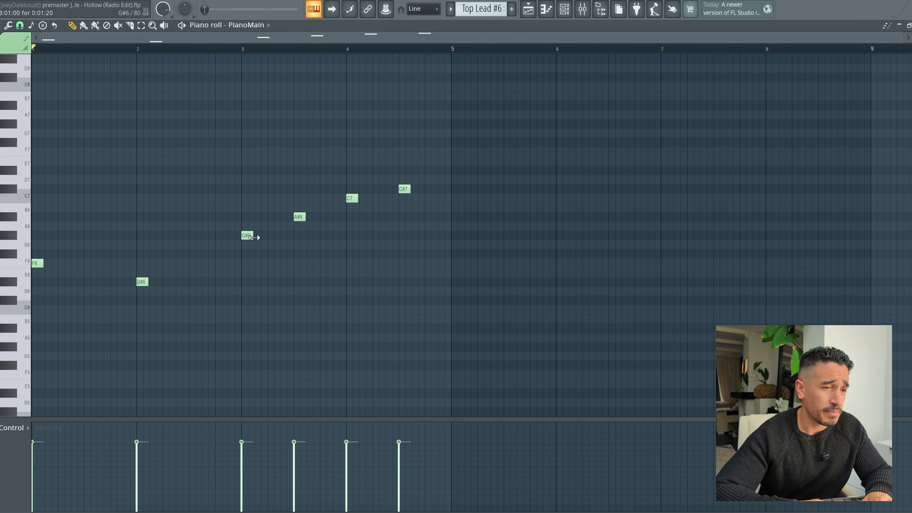
pyautogui.moveTo(483, 10); pyautogui.dragTo(482, 18)
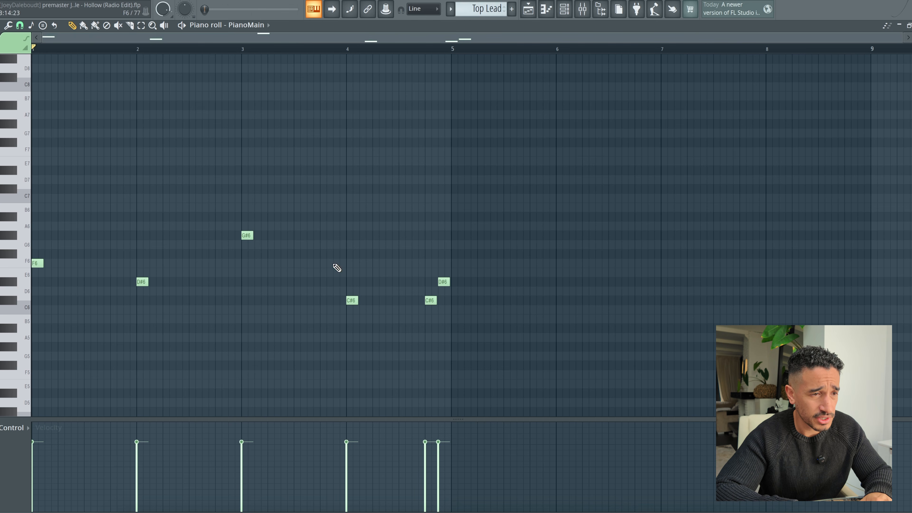
pyautogui.moveTo(480, 10); pyautogui.dragTo(481, 8)
# Step: Check the sample settings of the KSHMR_White_Noise_01 clip on Track 5 of the playlist, and close them
pyautogui.click(529, 12)
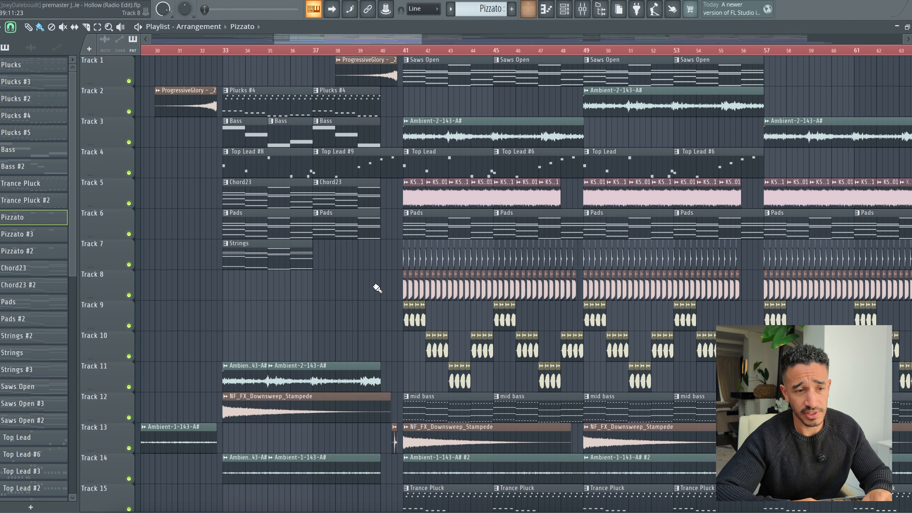
pyautogui.doubleClick(442, 192)
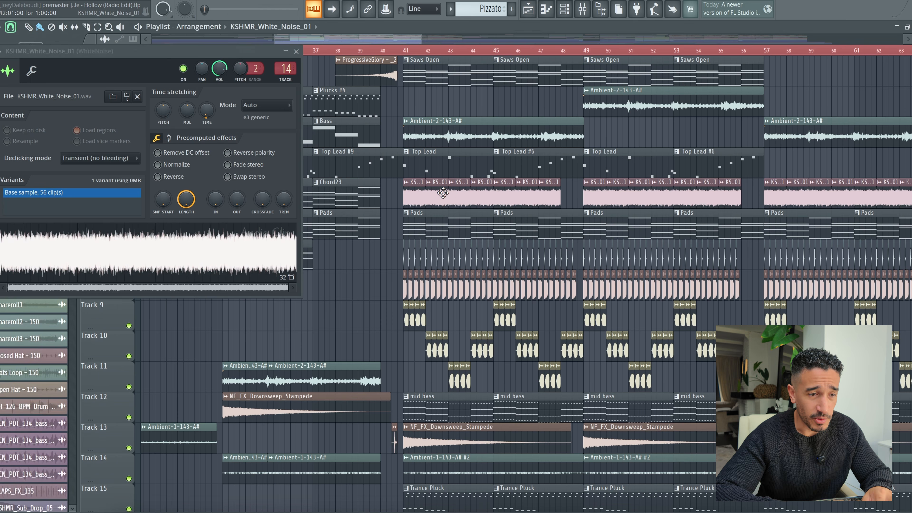
pyautogui.click(297, 52)
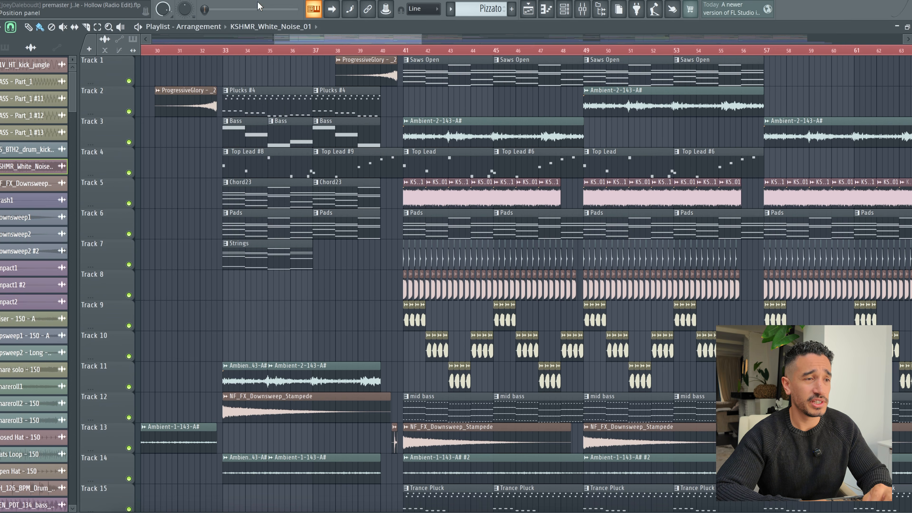
# Step: Examine the Pads pattern's chord notes and view the AmbientPad channel's Nexus preset during playback
pyautogui.doubleClick(457, 233)
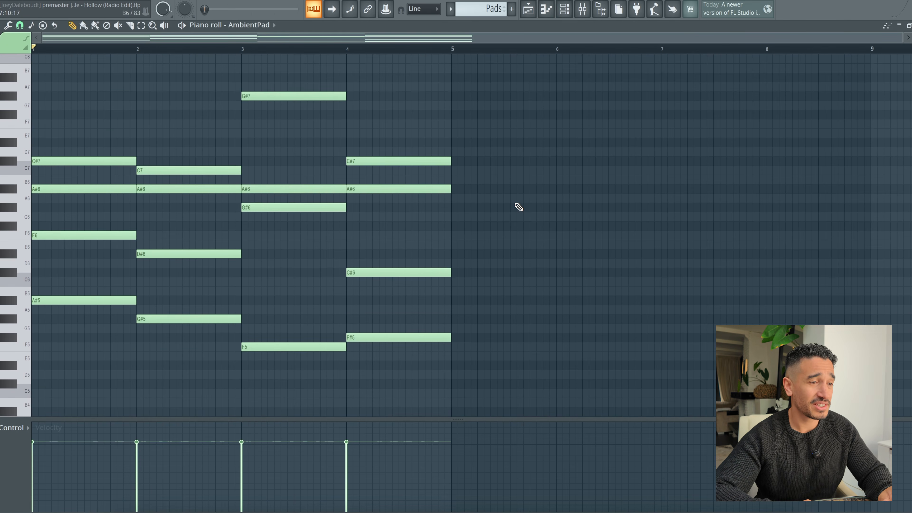
pyautogui.click(564, 8)
pyautogui.scroll(3, 503, 152)
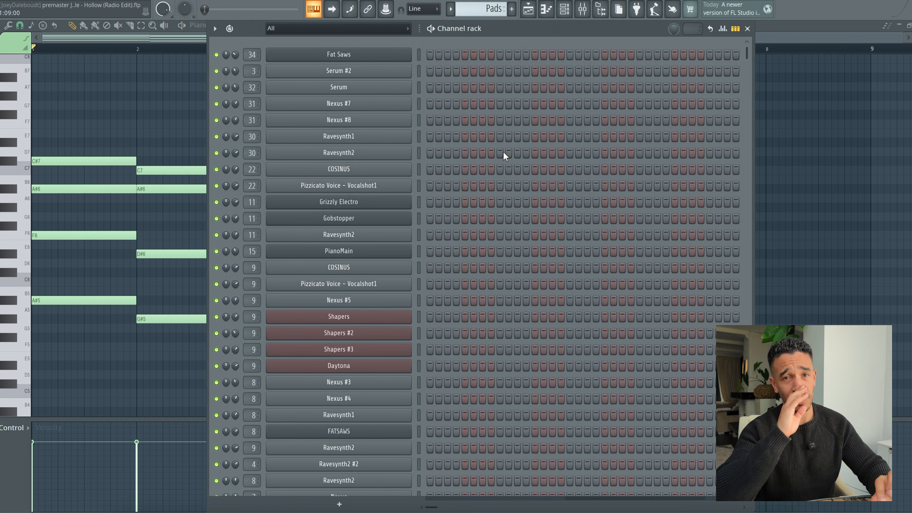
pyautogui.scroll(-15, 499, 188)
pyautogui.scroll(5, 499, 188)
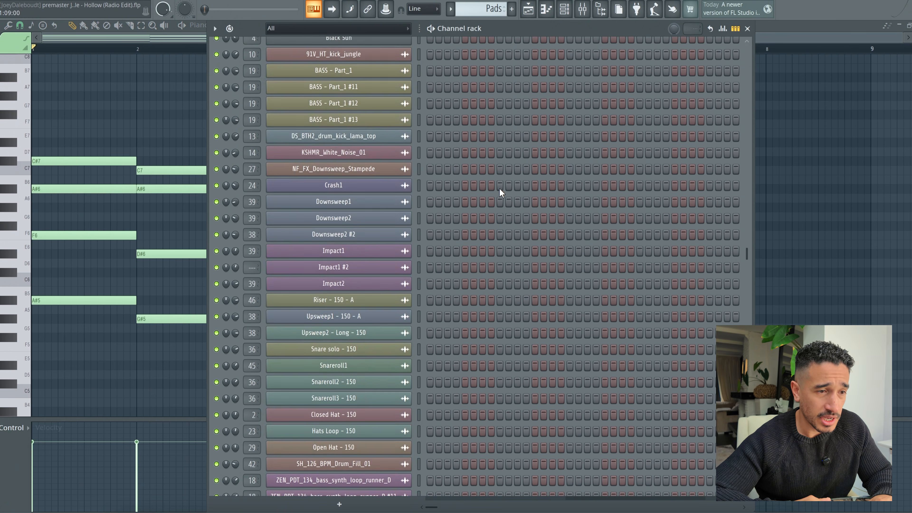
pyautogui.scroll(3, 412, 137)
pyautogui.click(381, 106)
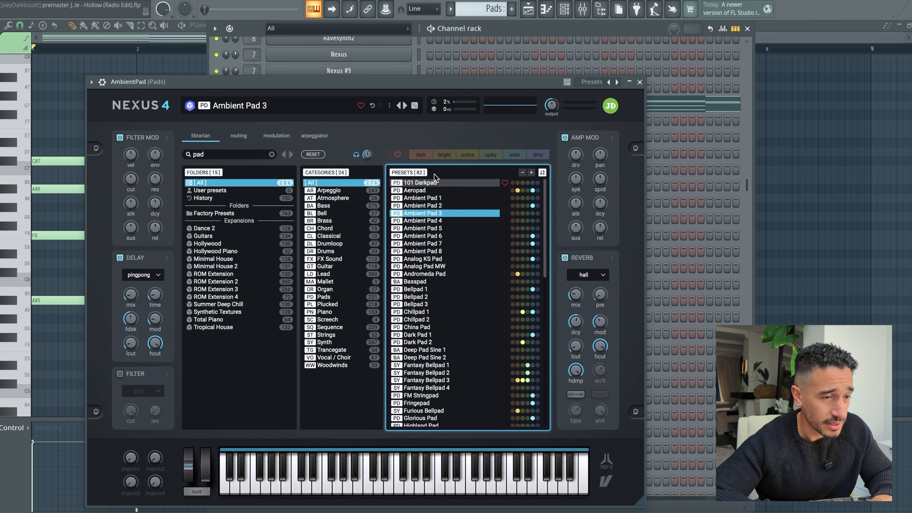
pyautogui.click(640, 82)
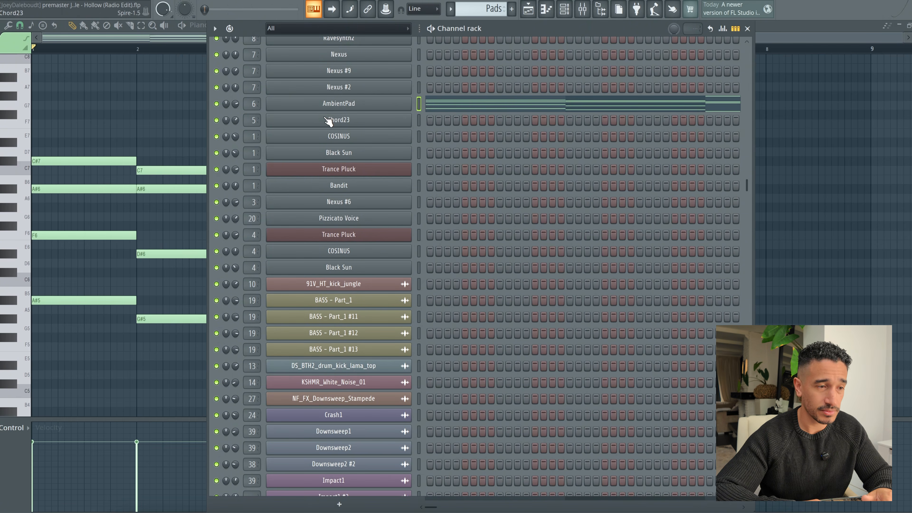
# Step: Inspect Gross Beat on the Pads mixer channel and audition the pads while trying different mix levels for the effect
pyautogui.press('F9')
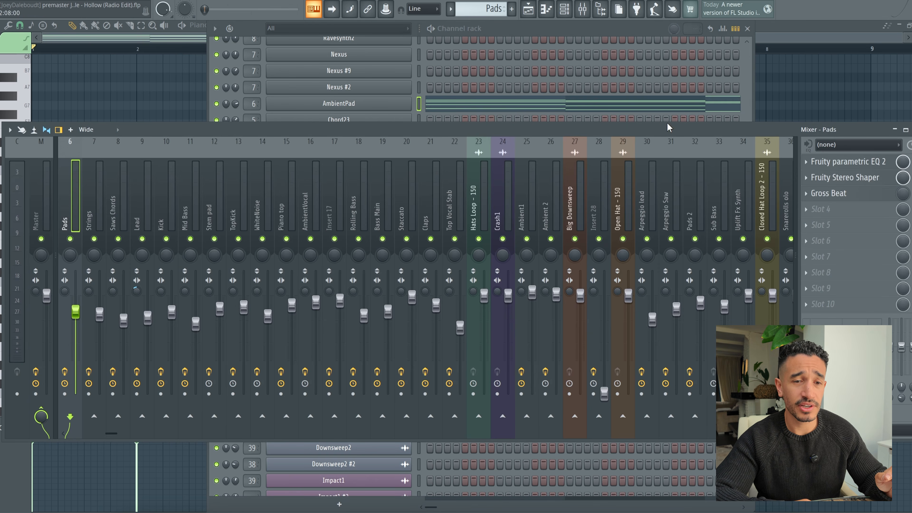
pyautogui.click(828, 192)
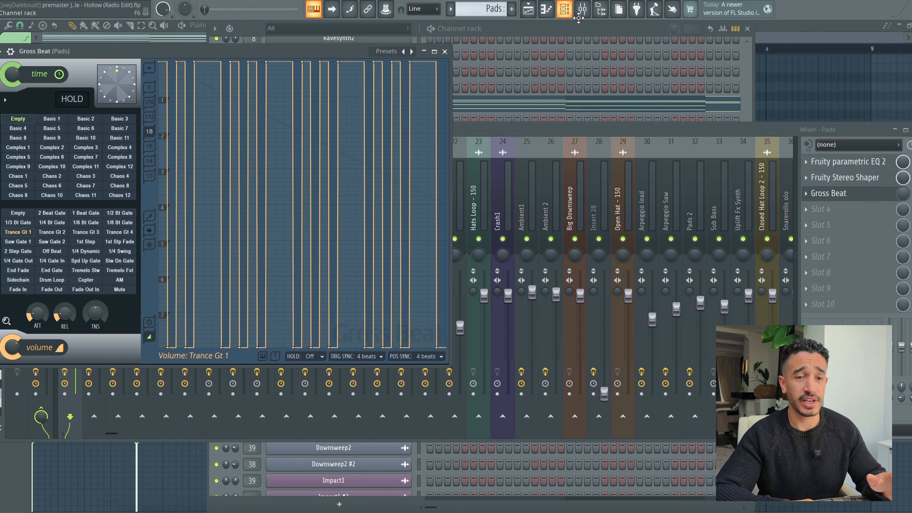
pyautogui.press('space')
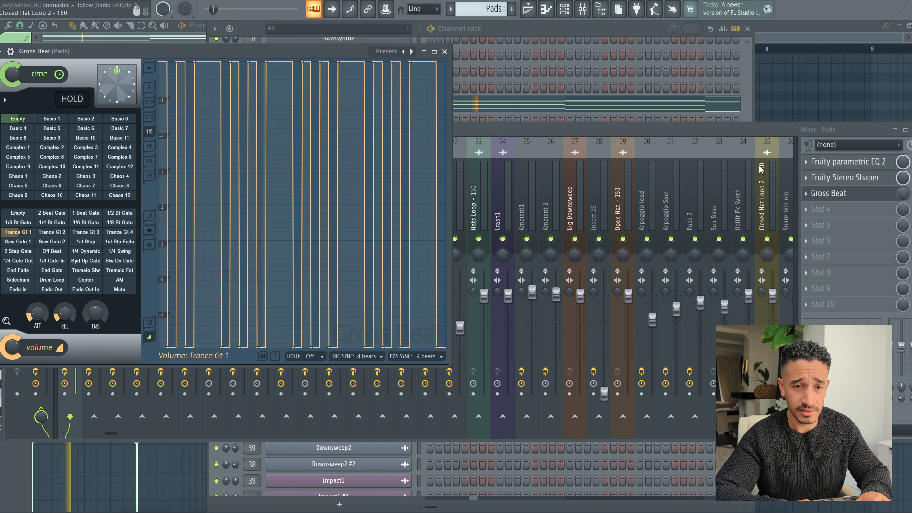
pyautogui.press('space')
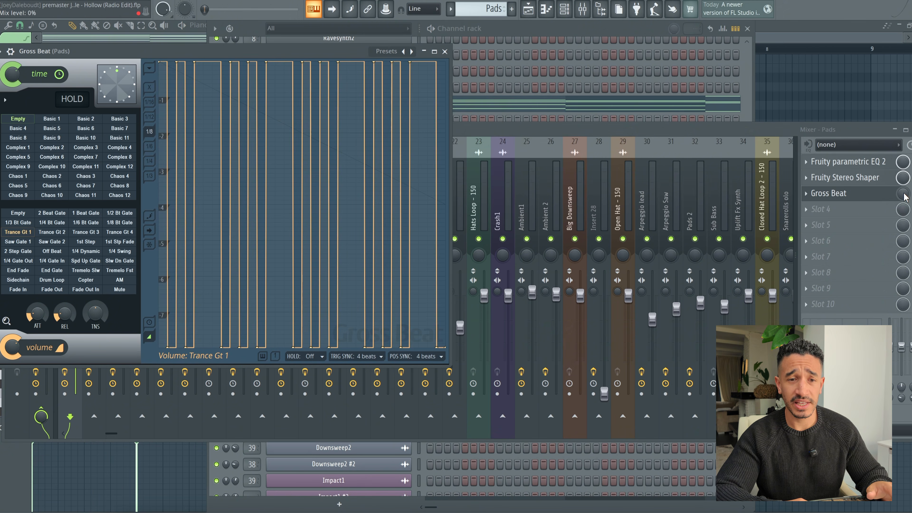
pyautogui.click(901, 196)
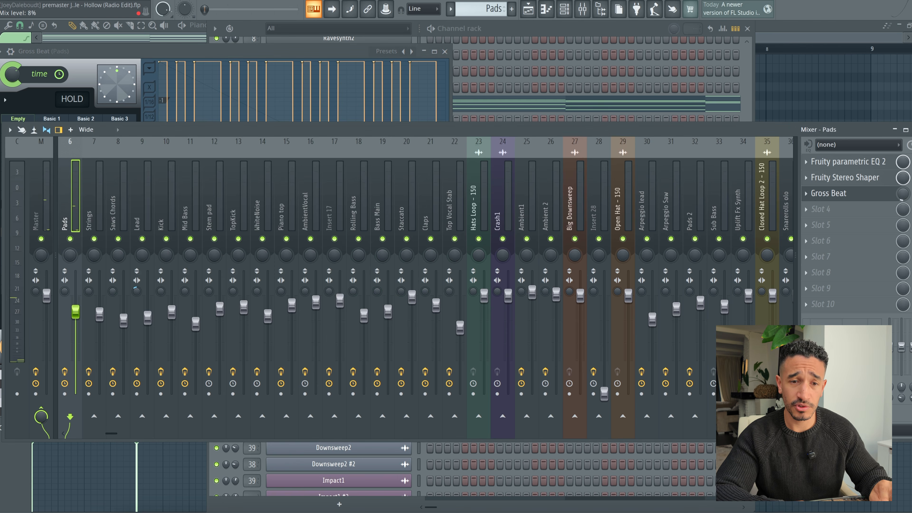
pyautogui.press('space')
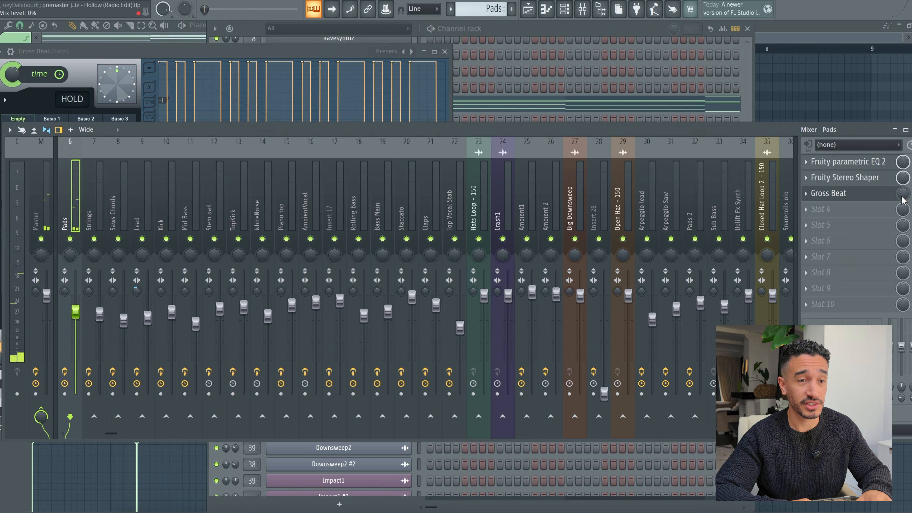
# Step: Return to the playlist and examine the 91V_HT_kick_jungle sample used on Track 8
pyautogui.click(527, 10)
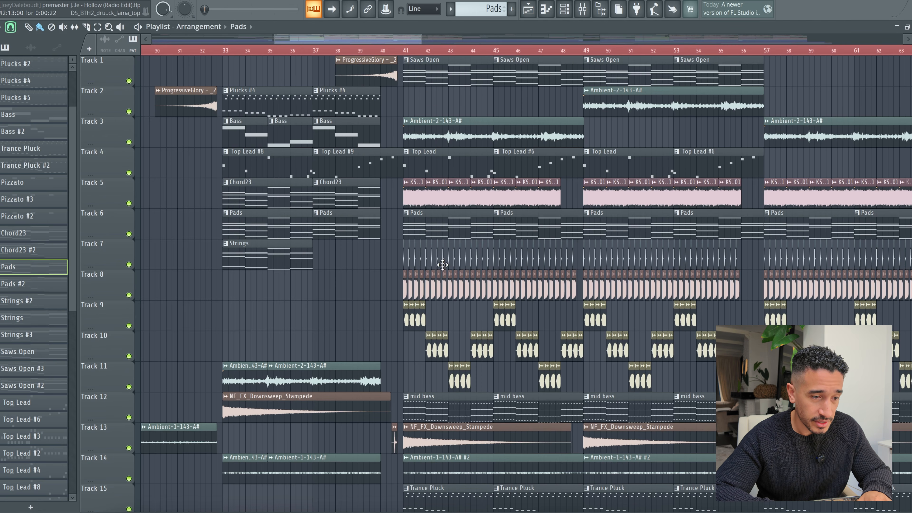
pyautogui.doubleClick(440, 294)
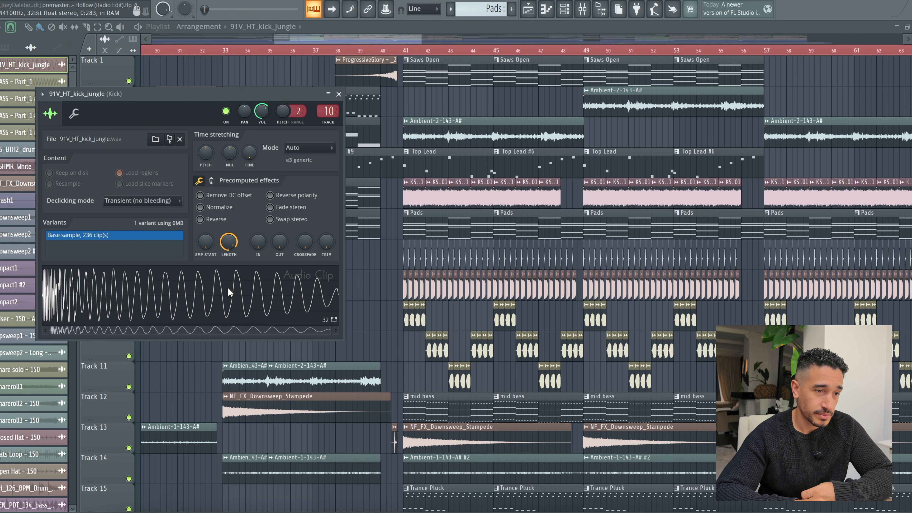
pyautogui.click(339, 94)
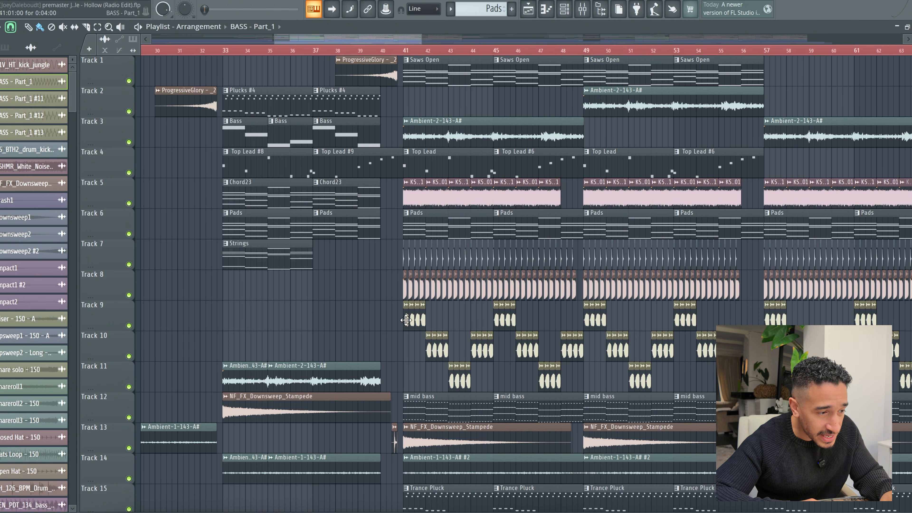
# Step: Solo the bass clips on Tracks 9, 10 and 11 and set the playback position to bar 41
pyautogui.rightClick(129, 326)
pyautogui.click(129, 356)
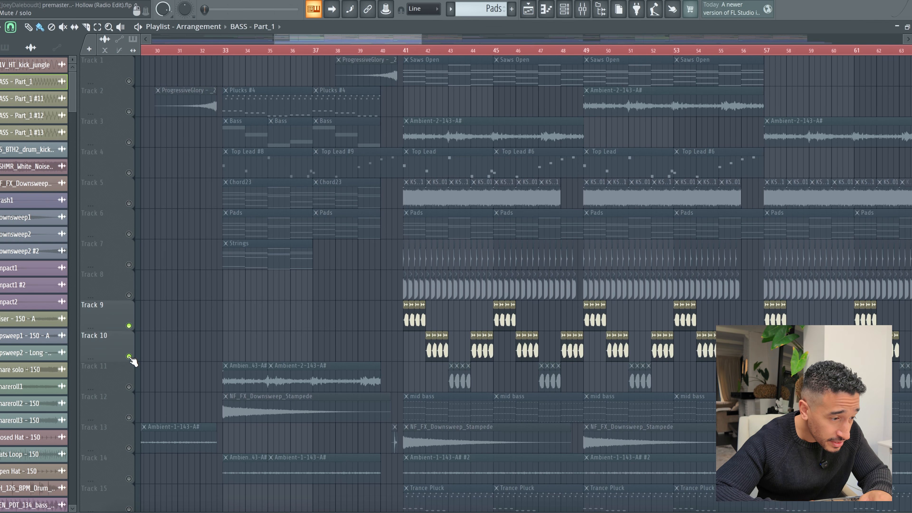
pyautogui.click(129, 387)
pyautogui.scroll(-2, 421, 183)
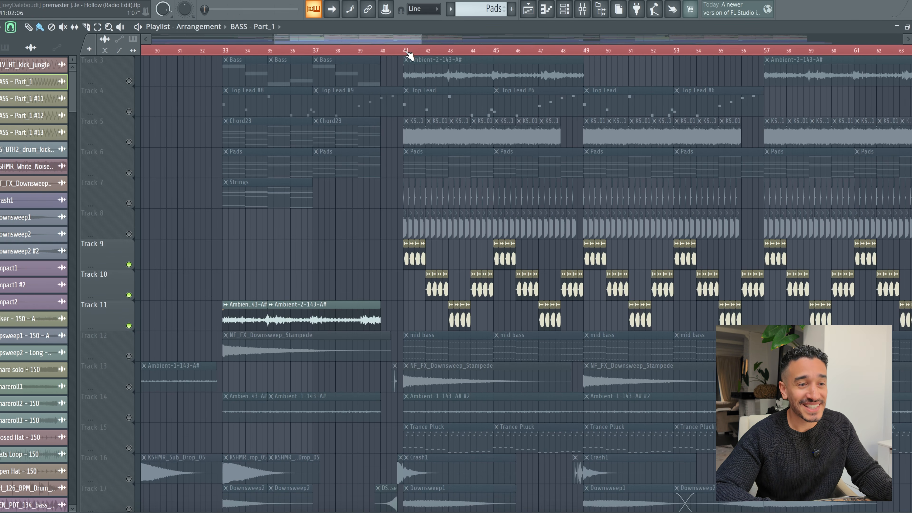
pyautogui.click(406, 52)
# Step: Examine the BASS - Part_1 sample on Track 9 and audition the soloed bass from bar 41
pyautogui.scroll(3, 406, 53)
pyautogui.doubleClick(411, 257)
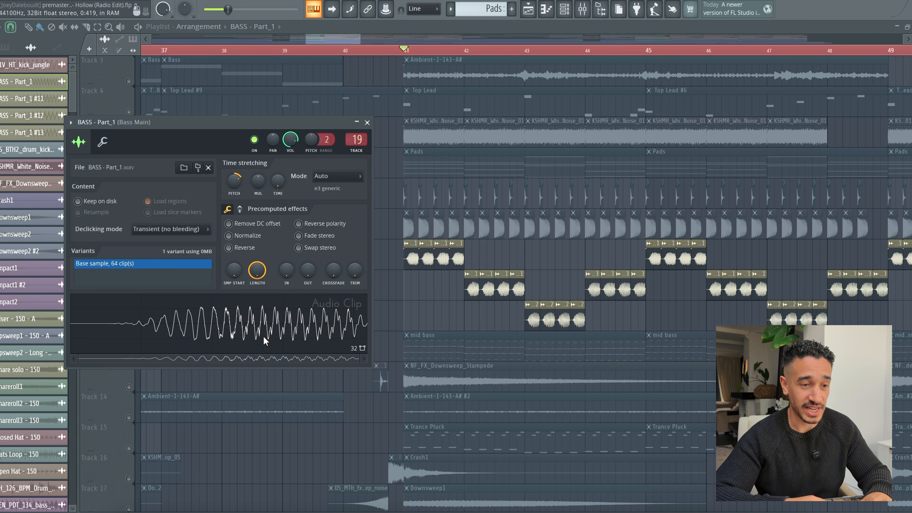
pyautogui.press('space')
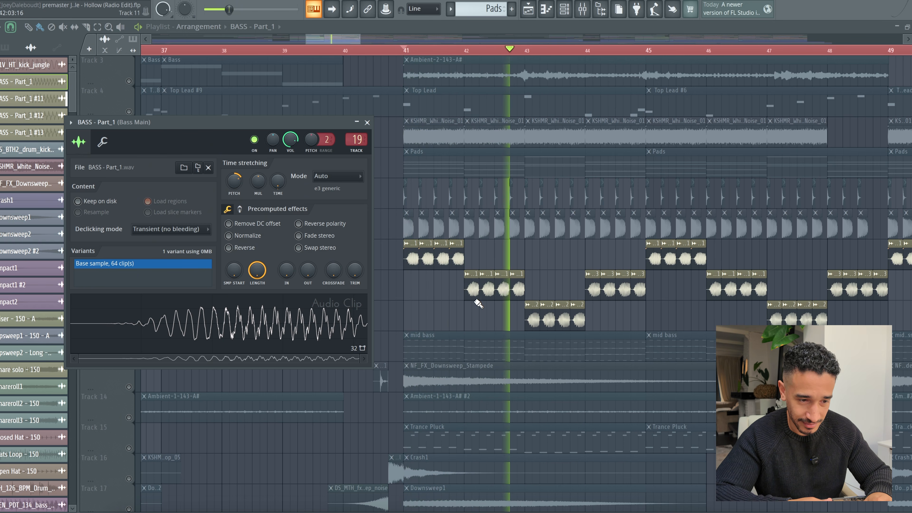
pyautogui.press('space')
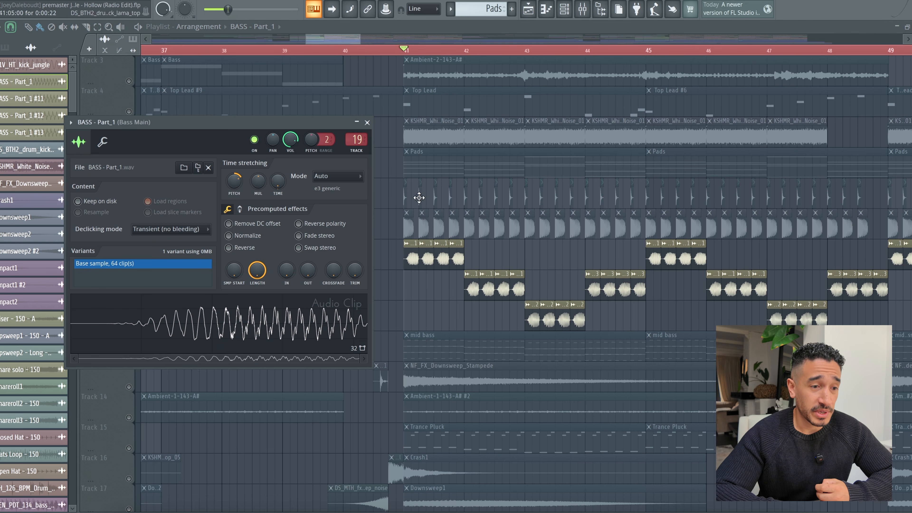
# Step: Review the root notes of the Pads chords in the piano roll and return to the playlist
pyautogui.doubleClick(433, 171)
pyautogui.scroll(-1, 119, 285)
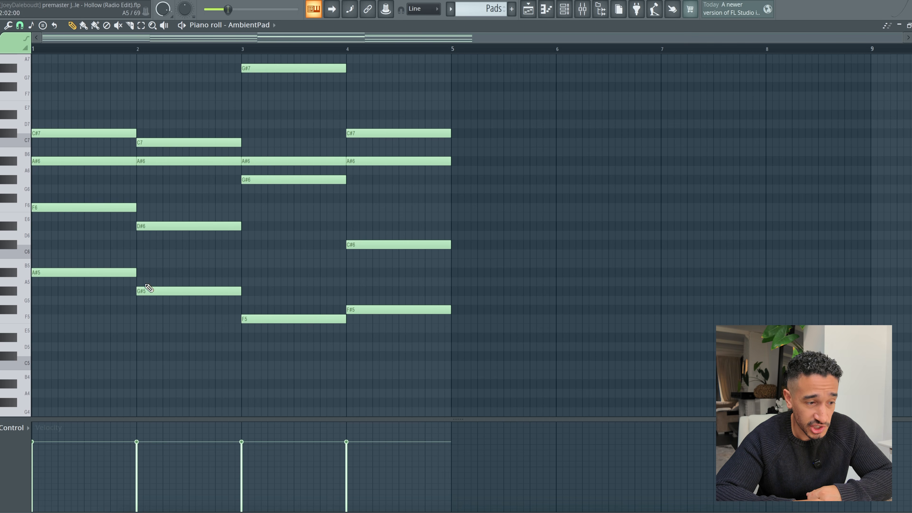
pyautogui.click(534, 12)
# Step: Check the pitch shift of the BASS - Part_1 #11 clip on Track 10 and audition the soloed bass
pyautogui.doubleClick(469, 291)
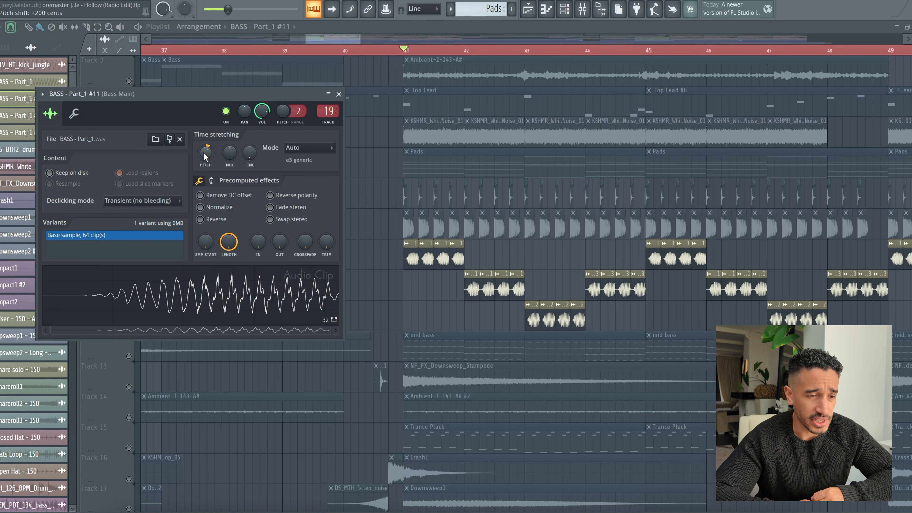
pyautogui.press('space')
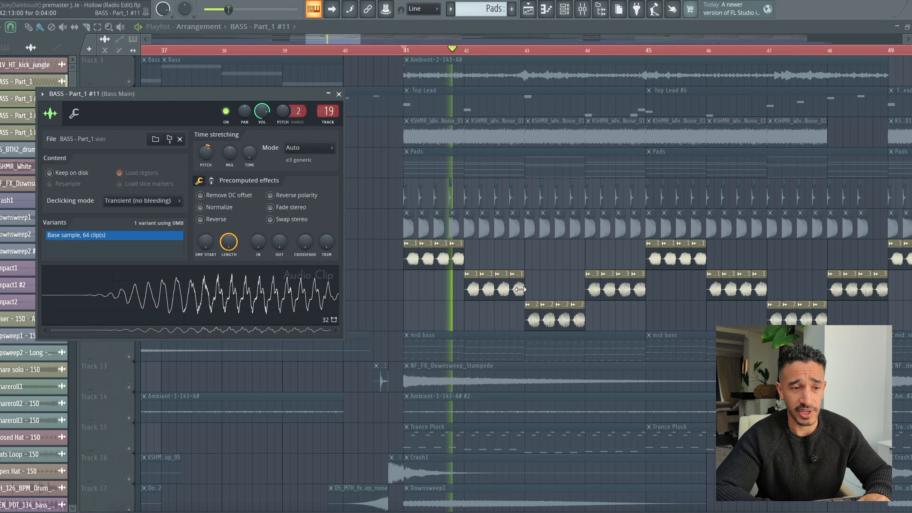
pyautogui.press('space')
pyautogui.press('Escape')
pyautogui.scroll(-18, 520, 289)
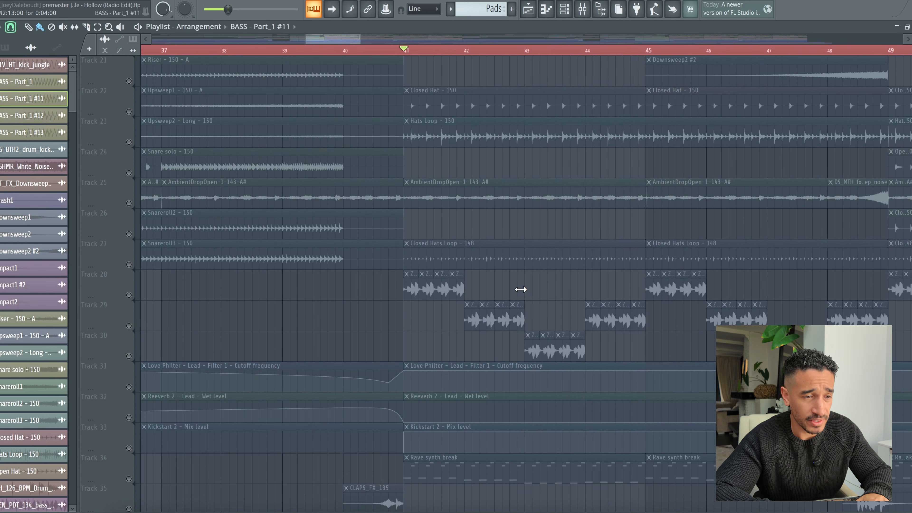
# Step: Solo the rolling bass clips on Tracks 28, 29 and 30 and examine the ZEN_PDT_134_bass_synth_loop_runner_D sample settings
pyautogui.click(129, 295)
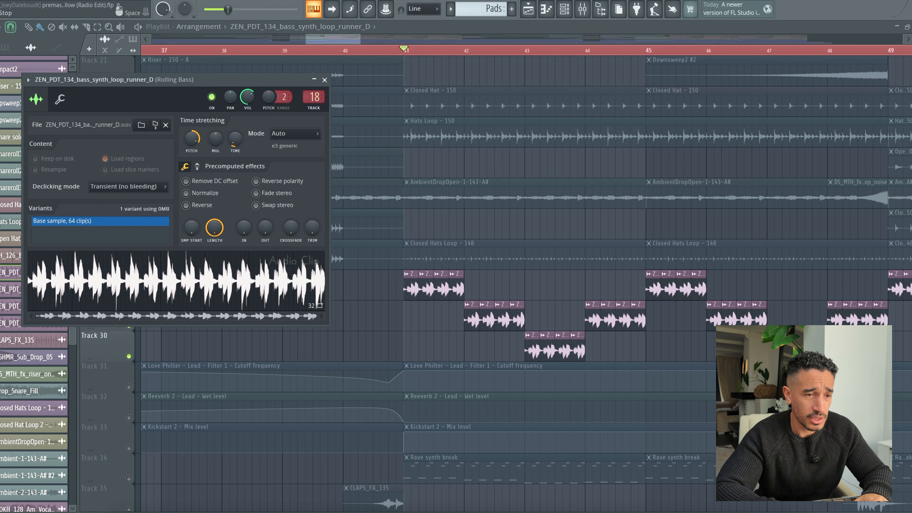
pyautogui.doubleClick(490, 325)
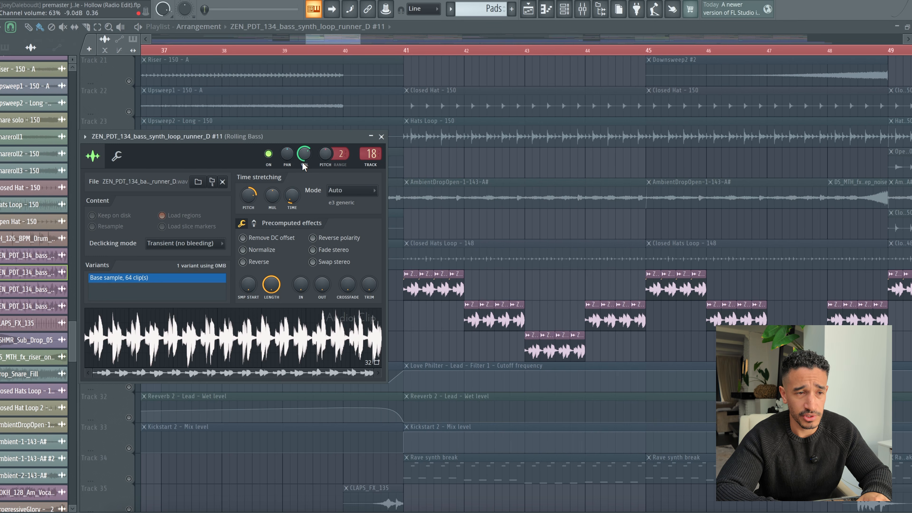
pyautogui.click(406, 51)
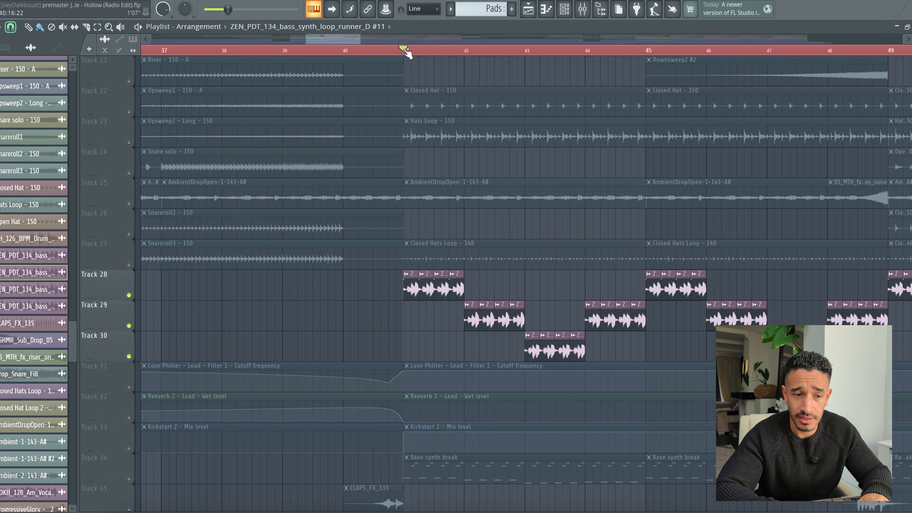
# Step: Audition the soloed rolling bass loops on Tracks 28 to 30 from bar 41
pyautogui.scroll(-12, 461, 340)
pyautogui.press('space')
pyautogui.scroll(11, 465, 344)
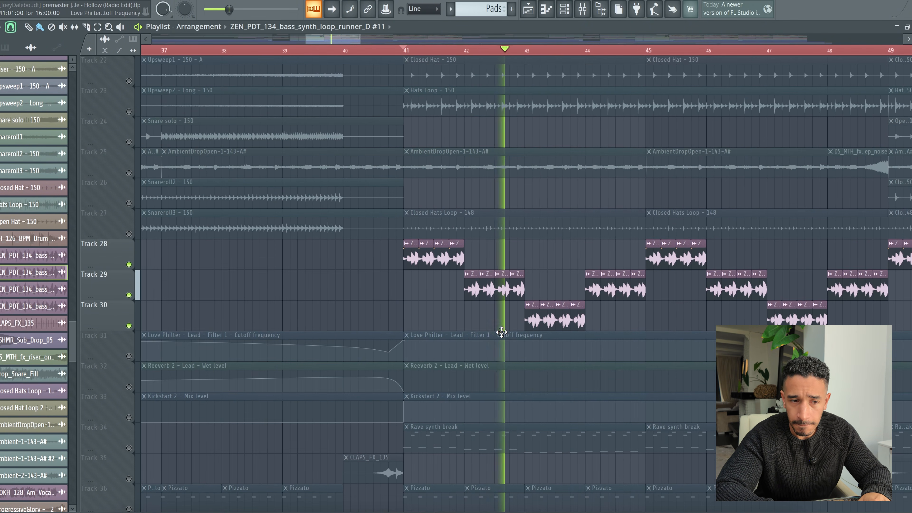
pyautogui.scroll(3, 503, 335)
pyautogui.scroll(4, 522, 347)
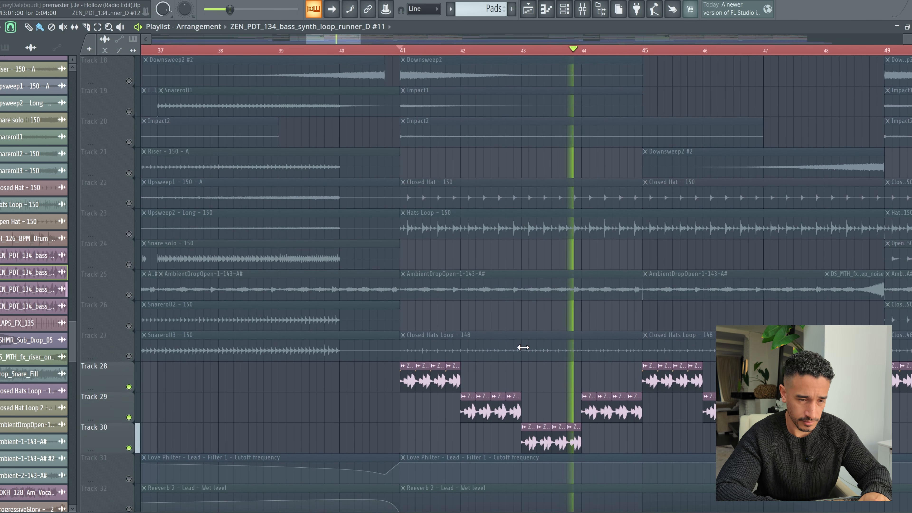
pyautogui.press('space')
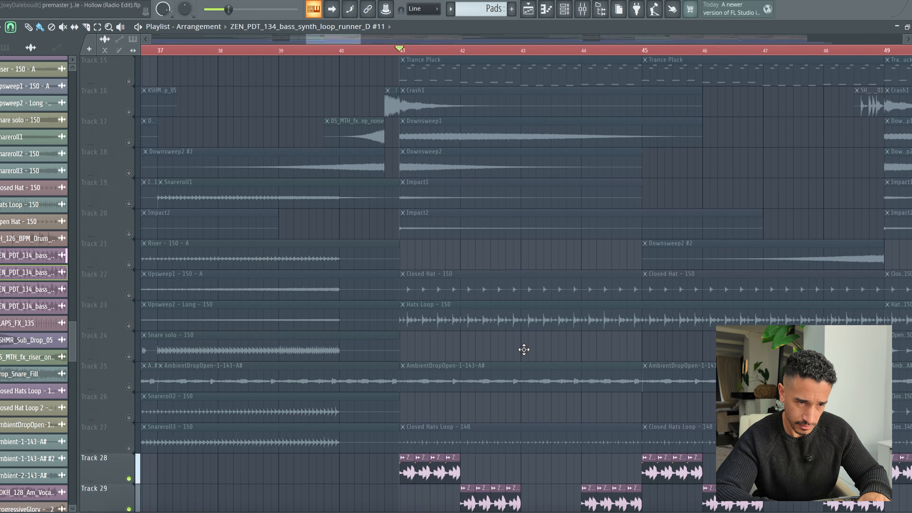
# Step: Enable the kick and bass clips on Tracks 7 to 11 and audition them together from bar 41
pyautogui.scroll(14, 524, 349)
pyautogui.click(129, 264)
pyautogui.click(129, 295)
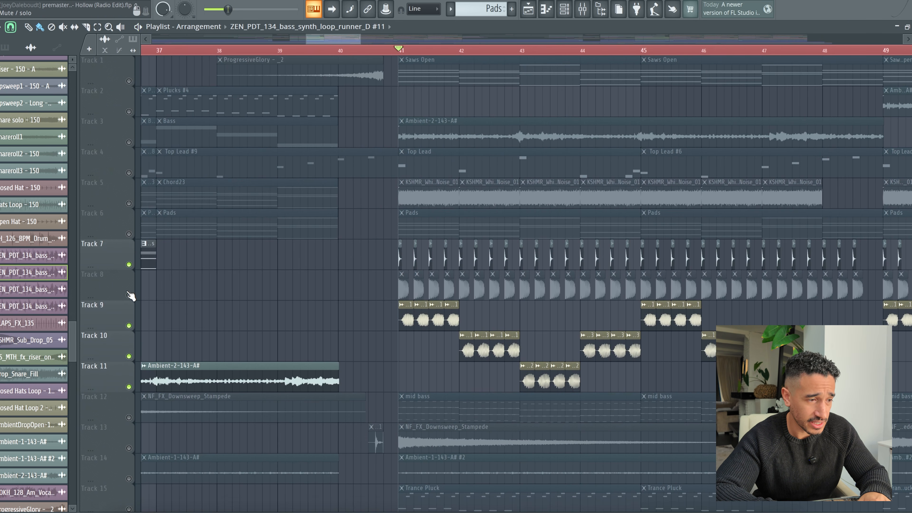
pyautogui.press('space')
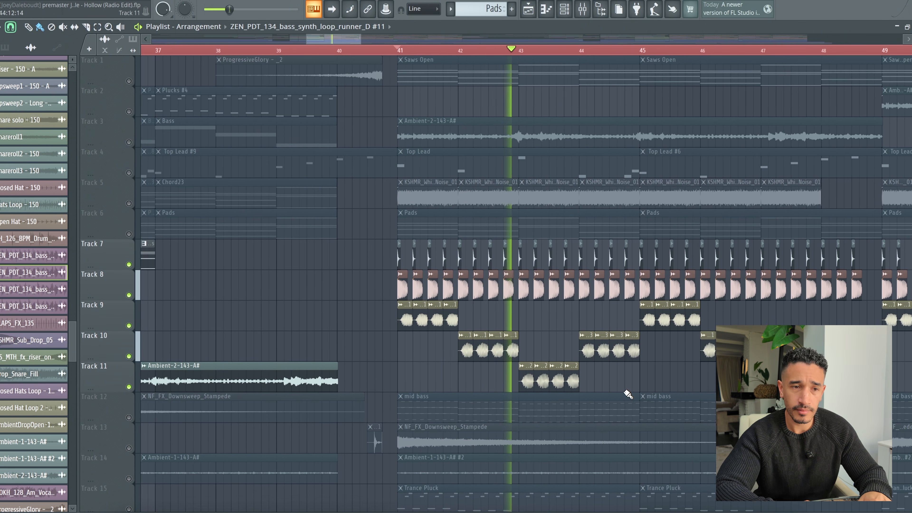
pyautogui.scroll(-1, 625, 393)
pyautogui.moveTo(347, 38); pyautogui.dragTo(358, 37)
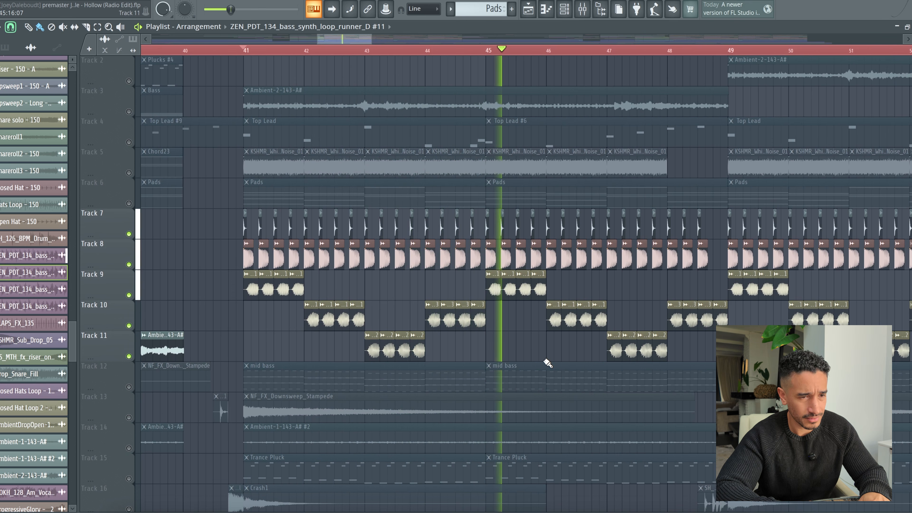
pyautogui.press('space')
# Step: Solo Track 12 and review the notes of the mid bass pattern in the piano roll
pyautogui.scroll(-1, 129, 357)
pyautogui.rightClick(129, 357)
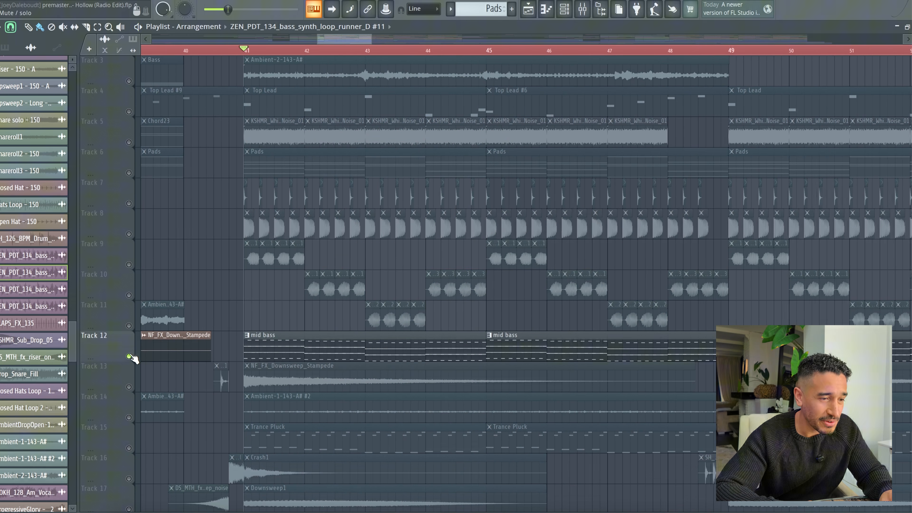
pyautogui.click(276, 352)
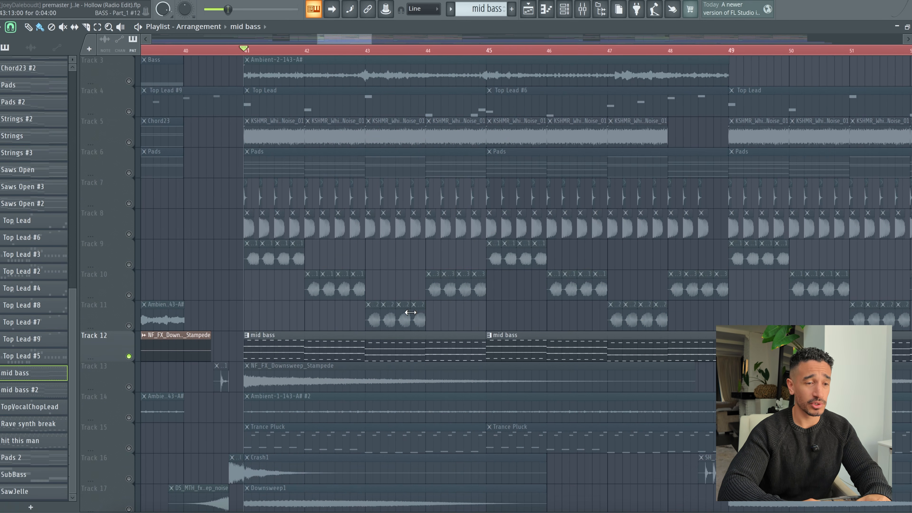
pyautogui.doubleClick(372, 344)
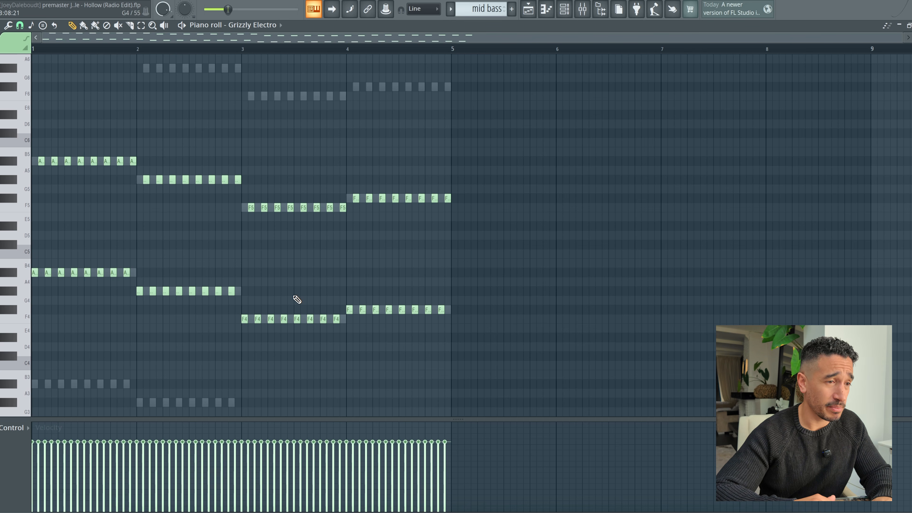
pyautogui.scroll(2, 295, 298)
pyautogui.scroll(-2, 278, 296)
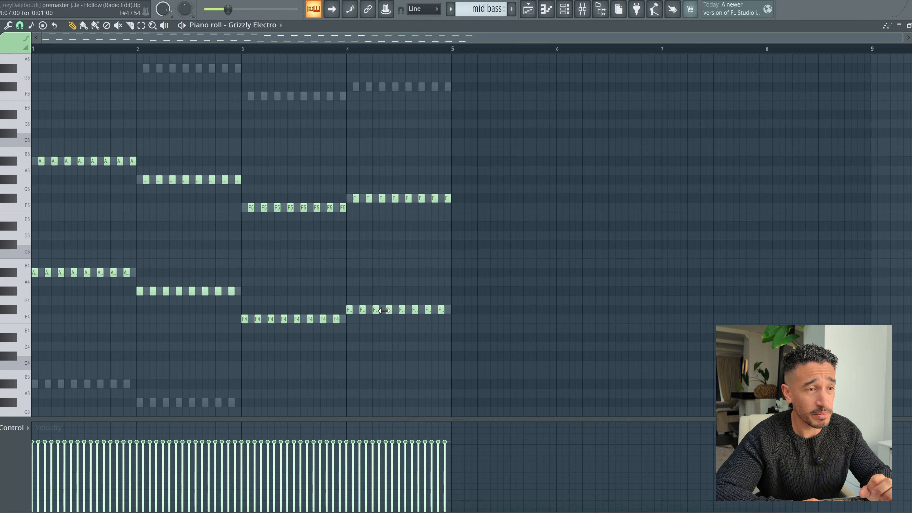
# Step: Show the channel rack, switch to pattern playback and audition the layered mid bass pattern
pyautogui.click(563, 9)
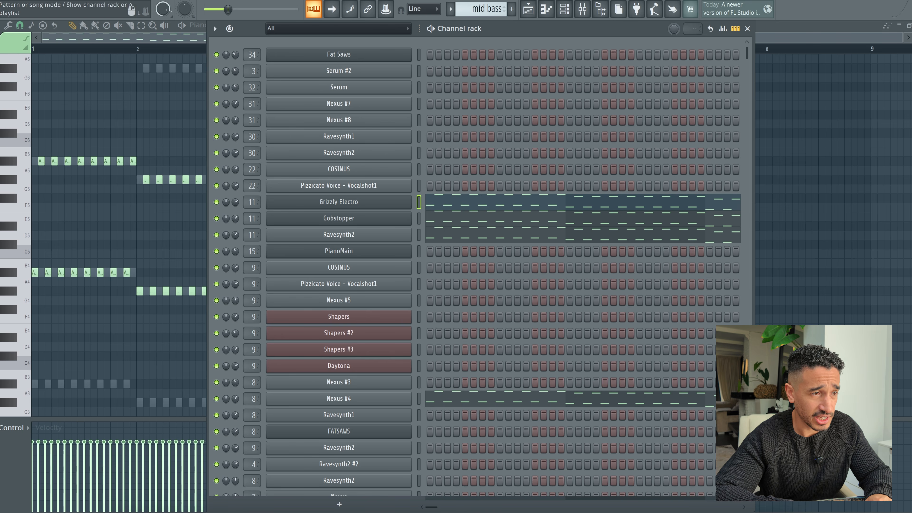
pyautogui.click(131, 8)
pyautogui.press('space')
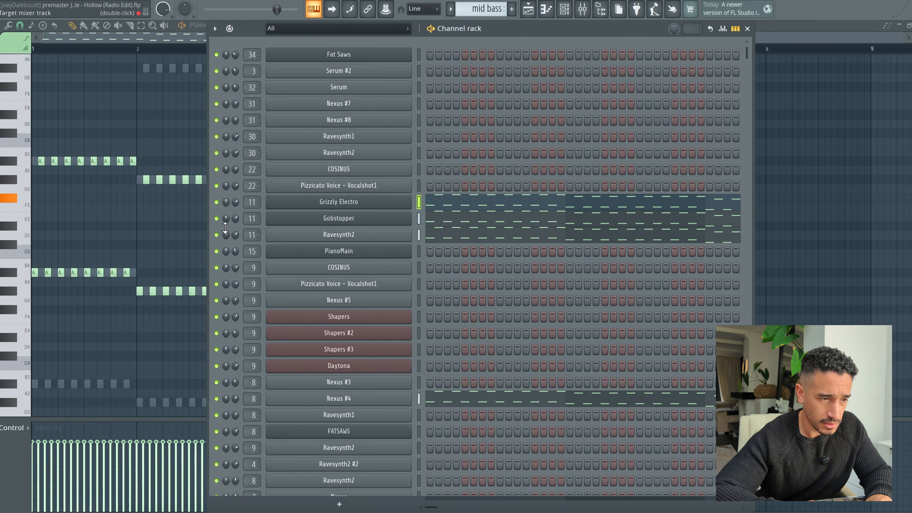
pyautogui.press('space')
# Step: Solo the Grizzly Electro channel, audition it and look at its instrument
pyautogui.rightClick(217, 204)
pyautogui.click(238, 209)
pyautogui.press('space')
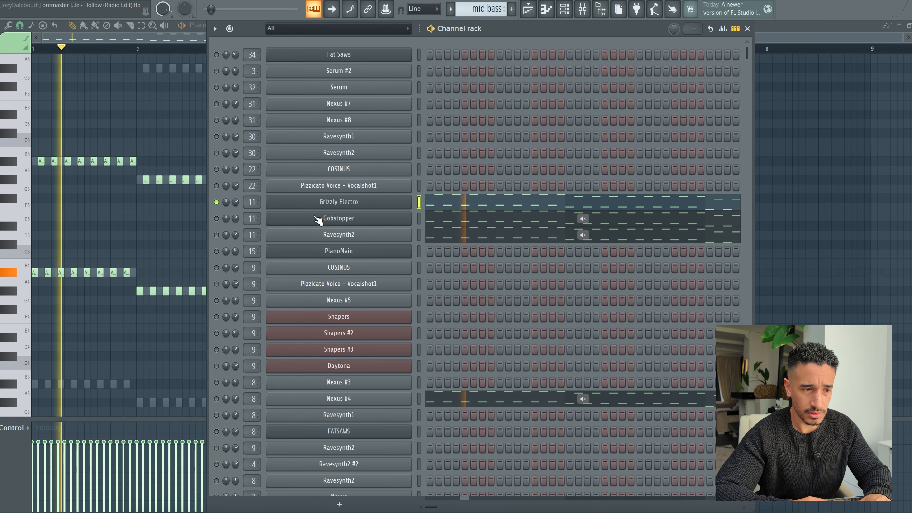
pyautogui.click(332, 205)
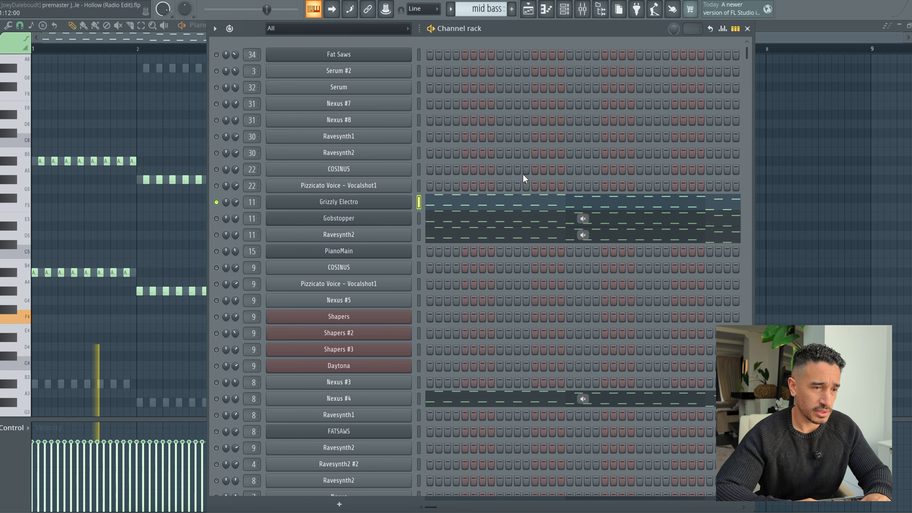
pyautogui.click(576, 80)
# Step: Solo the Gobstopper channel and examine its FLEX preset settings while auditioning it
pyautogui.rightClick(217, 219)
pyautogui.click(231, 224)
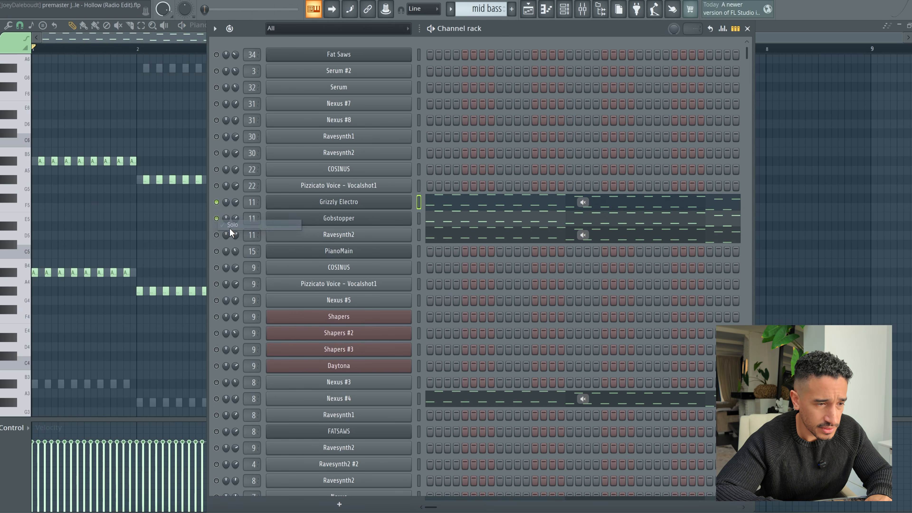
pyautogui.click(385, 218)
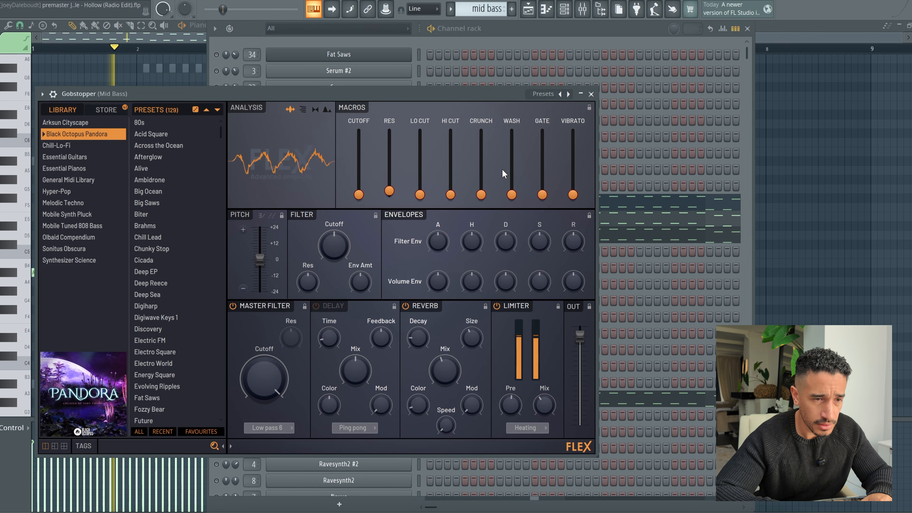
pyautogui.click(592, 94)
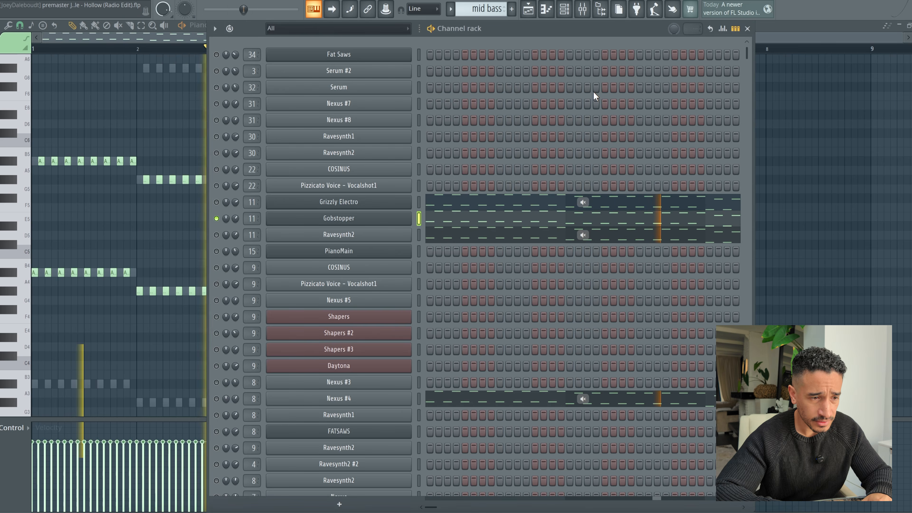
# Step: Solo the Ravesynth2 channel of the mid bass and examine its Serum preset while auditioning it
pyautogui.rightClick(214, 236)
pyautogui.click(230, 243)
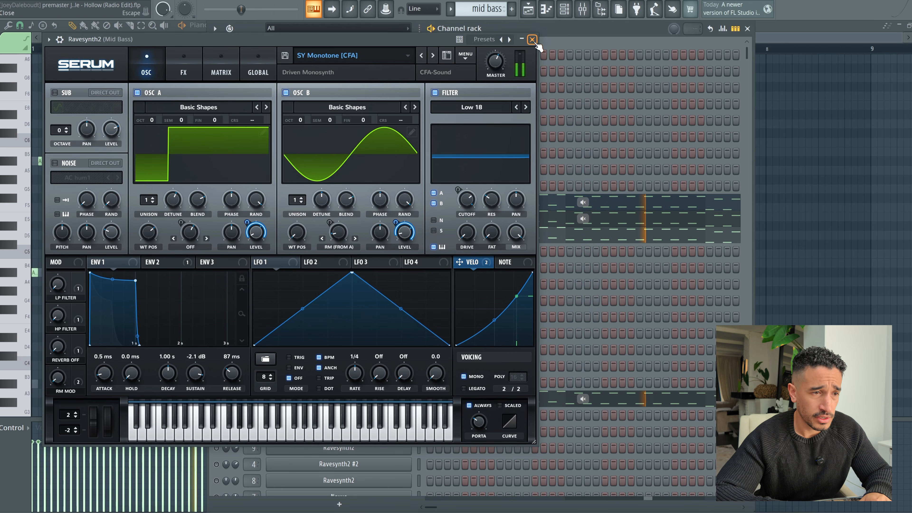
pyautogui.press('space')
pyautogui.click(533, 40)
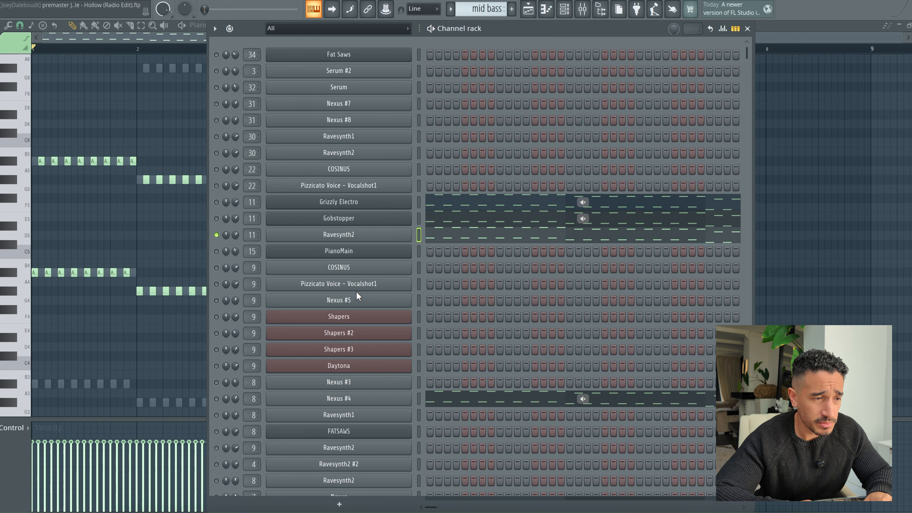
# Step: Solo the Nexus #4 channel and audition its Hit this Man 1 preset
pyautogui.rightClick(217, 395)
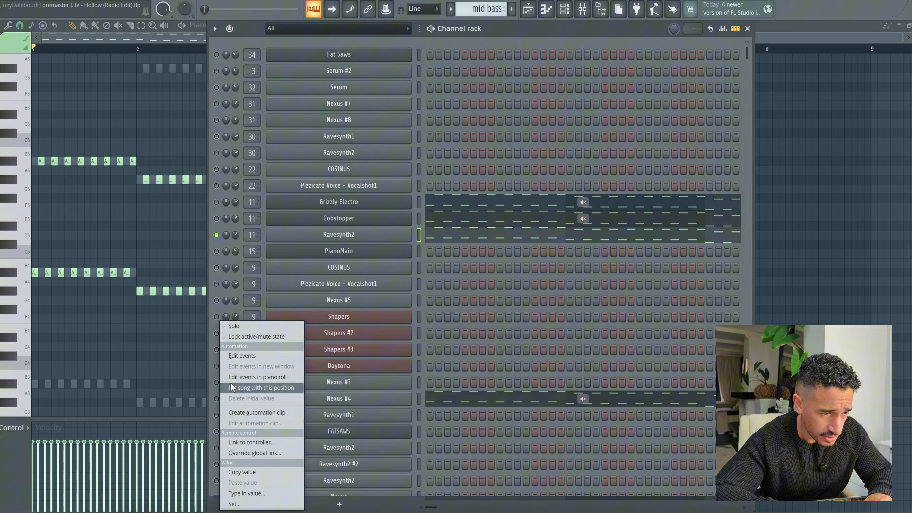
pyautogui.click(235, 327)
pyautogui.click(357, 398)
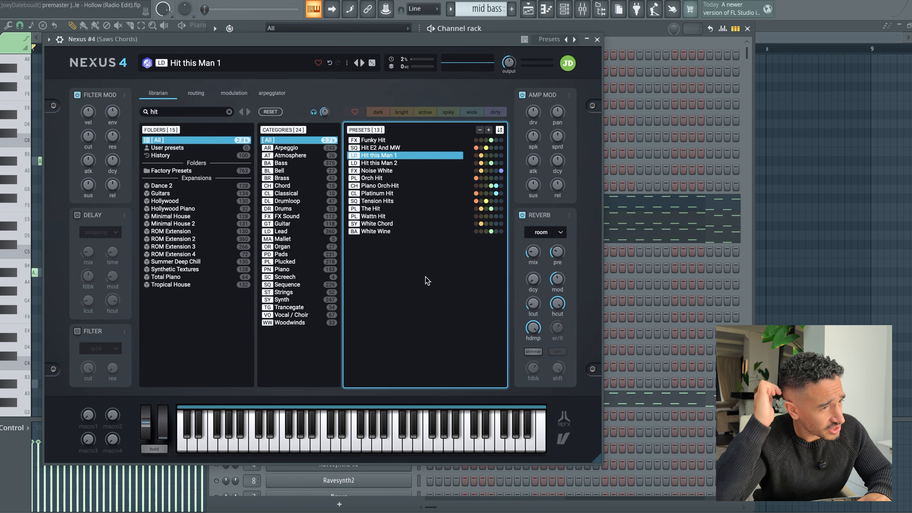
pyautogui.press('space')
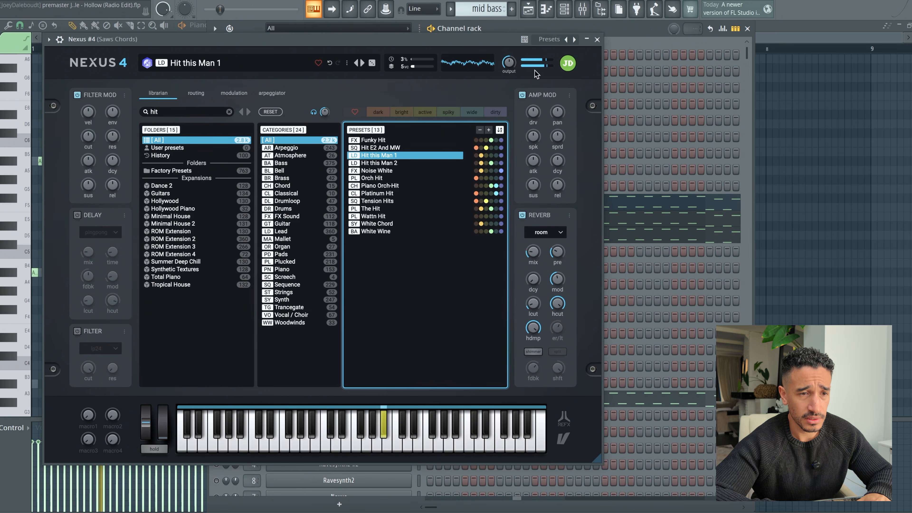
pyautogui.click(597, 40)
pyautogui.press('space')
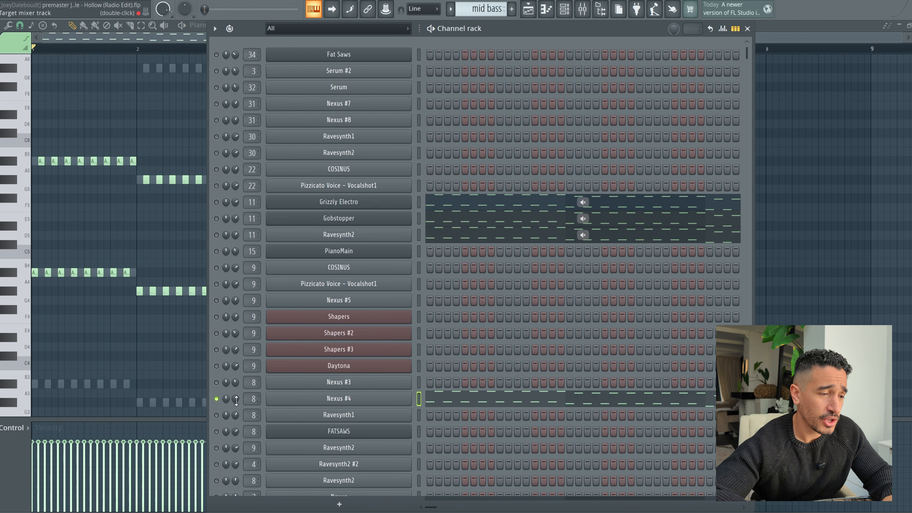
# Step: Clear the channel solo so that all channels in the channel rack are active
pyautogui.rightClick(216, 202)
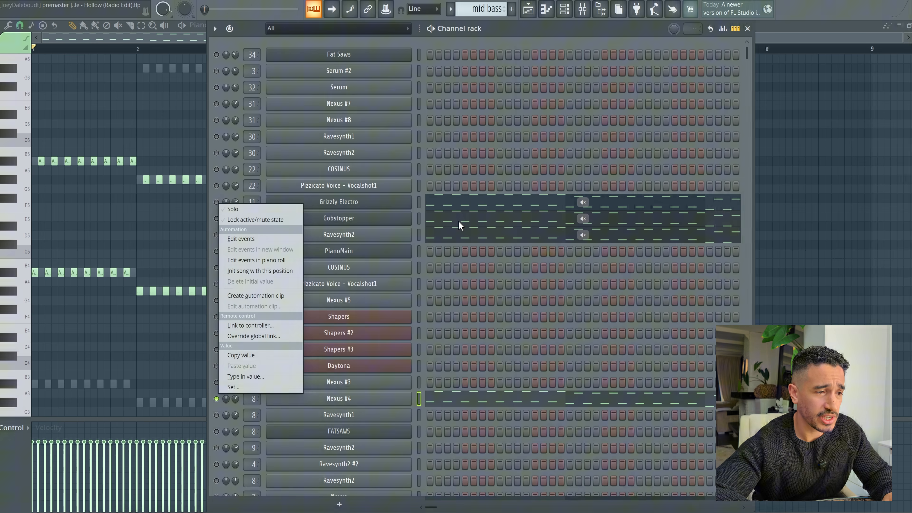
pyautogui.click(235, 209)
pyautogui.rightClick(217, 202)
pyautogui.click(233, 210)
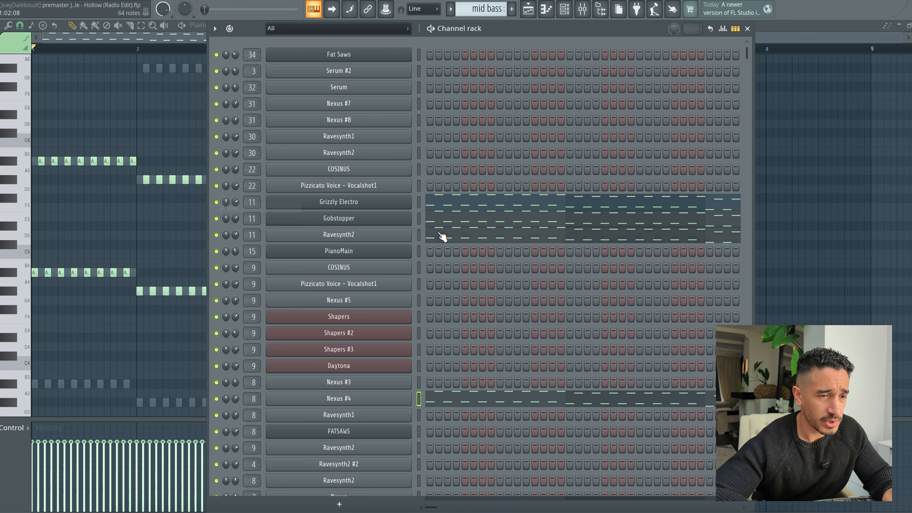
# Step: Review the Grizzly Electro notes and snap options in the piano roll and audition the full mid bass pattern
pyautogui.click(460, 206)
pyautogui.click(445, 212)
pyautogui.scroll(3, 233, 262)
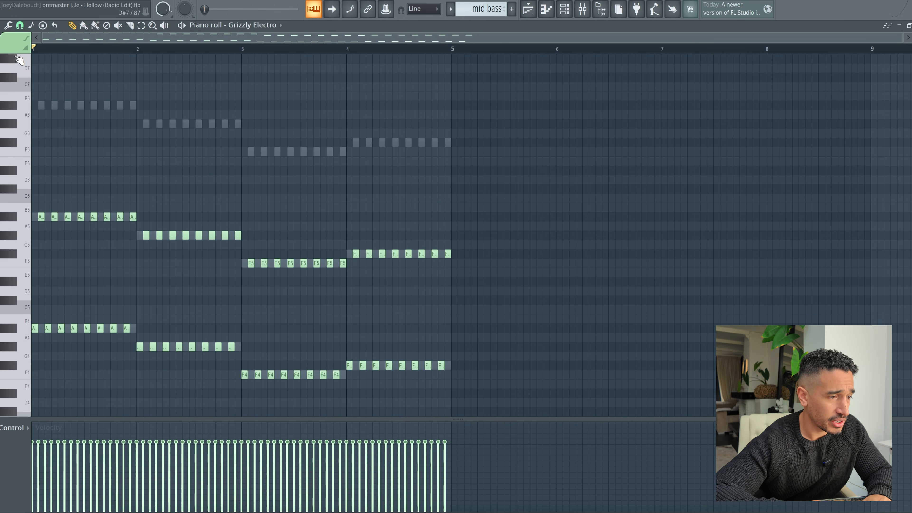
pyautogui.click(20, 24)
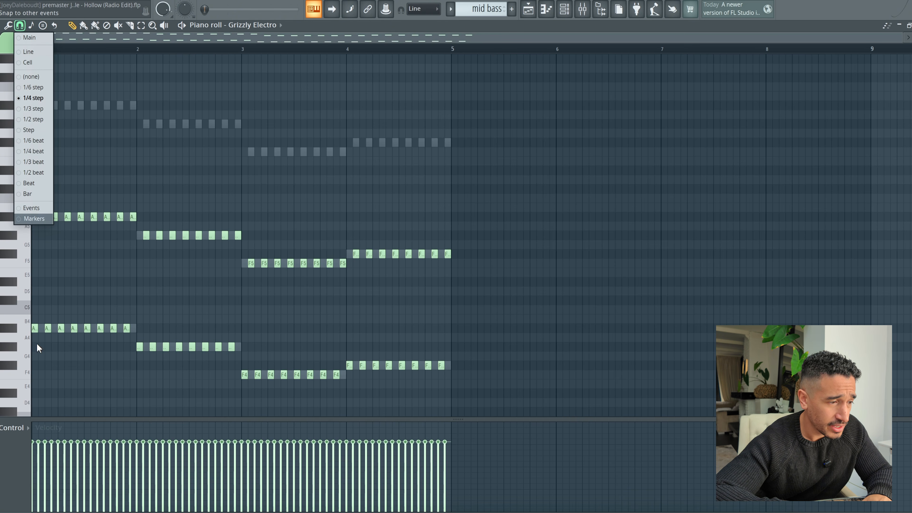
pyautogui.click(19, 328)
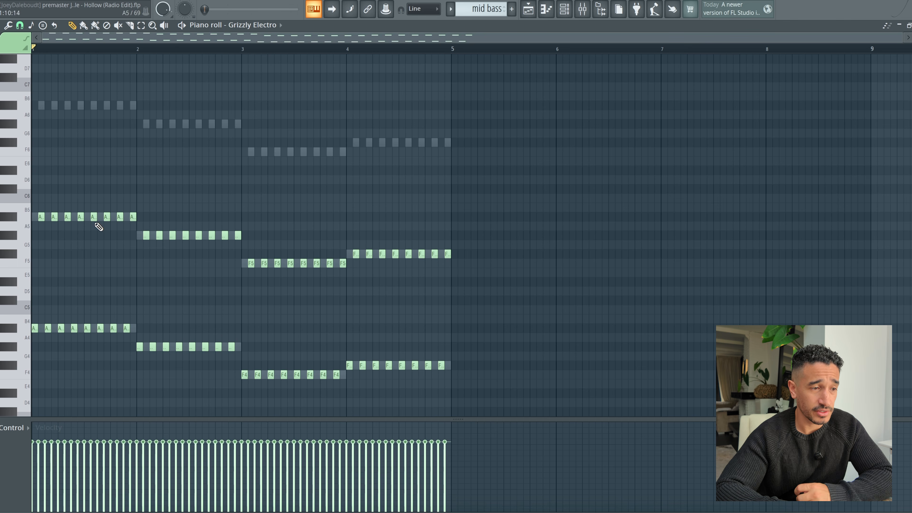
pyautogui.press('space')
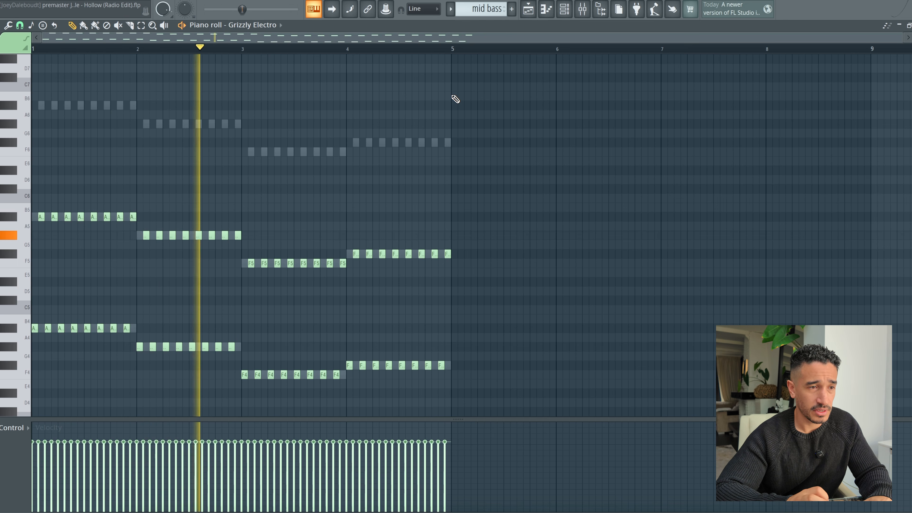
pyautogui.press('space')
# Step: Open the Mid Bass mixer track of Grizzly Electro and examine its two Fruity parametric EQ 2 effects
pyautogui.click(564, 9)
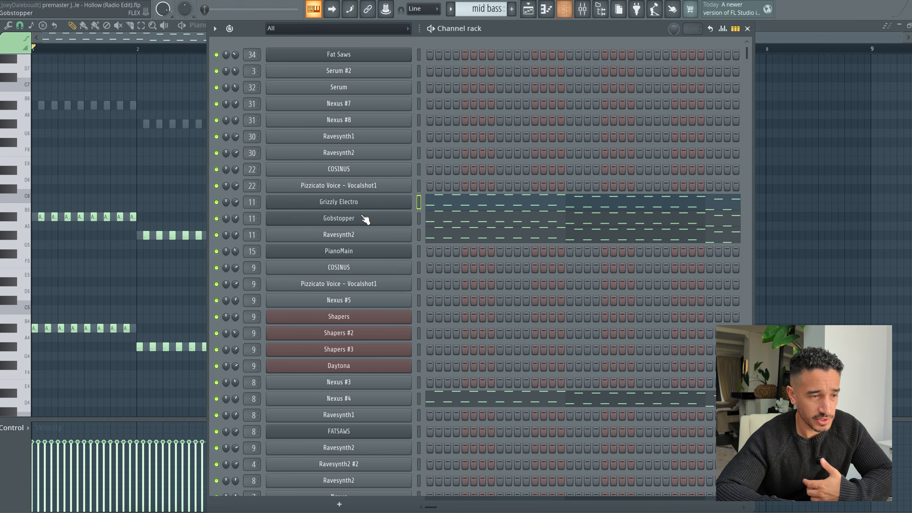
pyautogui.doubleClick(251, 202)
pyautogui.click(884, 163)
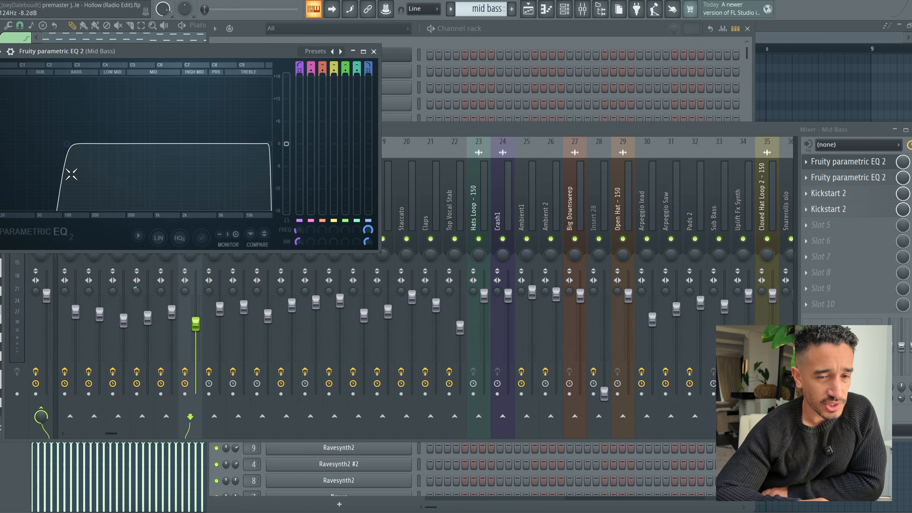
pyautogui.click(840, 177)
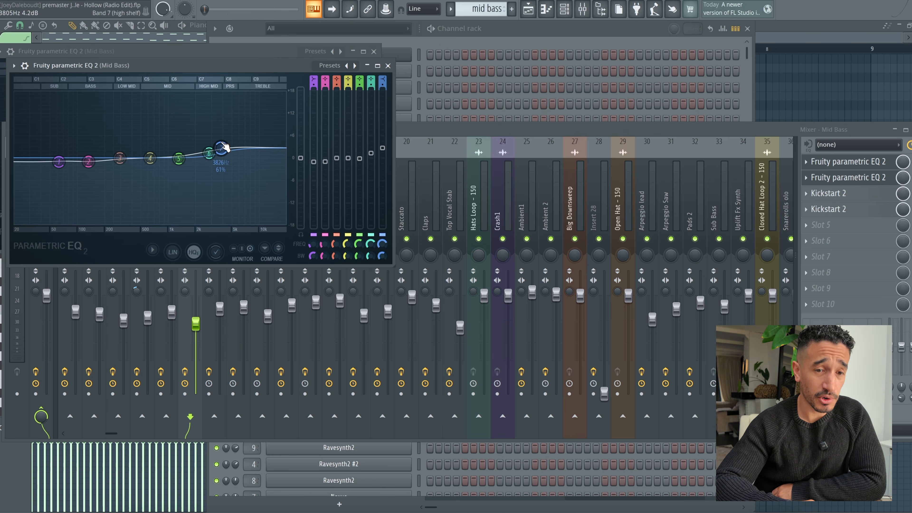
# Step: Examine the two Kickstart 2 effects on the Mid Bass mixer track, audition the mid bass through them and return to the playlist
pyautogui.click(855, 207)
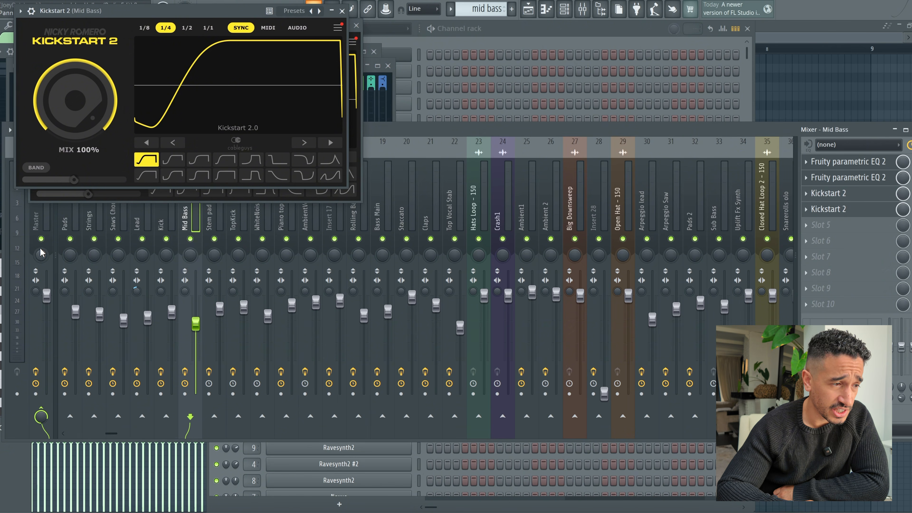
pyautogui.click(870, 212)
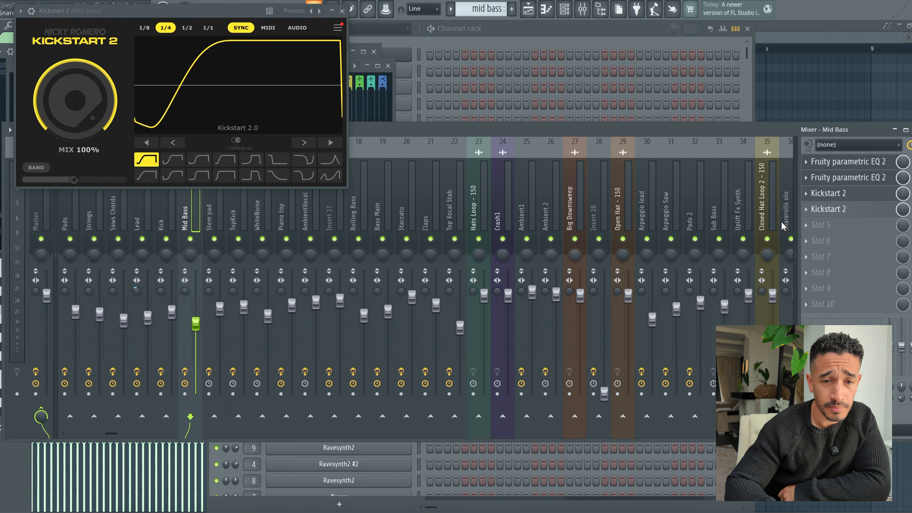
pyautogui.click(826, 208)
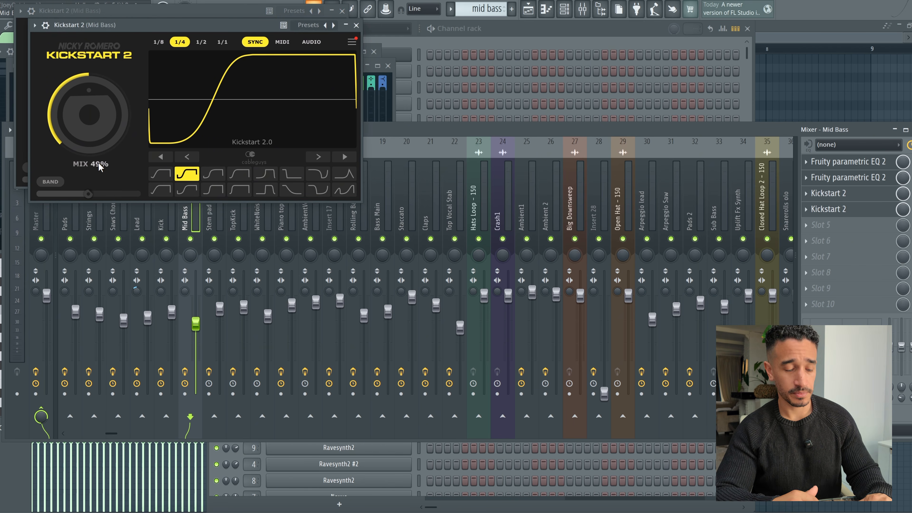
pyautogui.press('space')
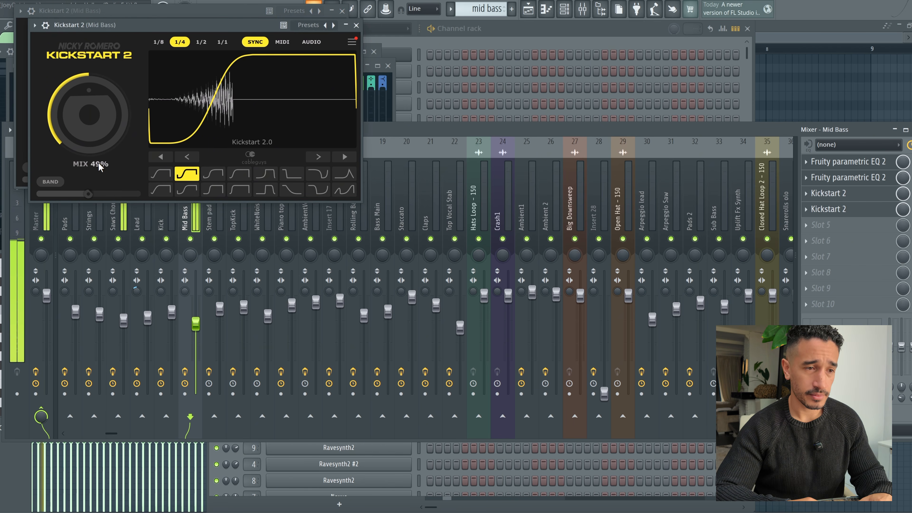
pyautogui.click(534, 12)
pyautogui.click(356, 25)
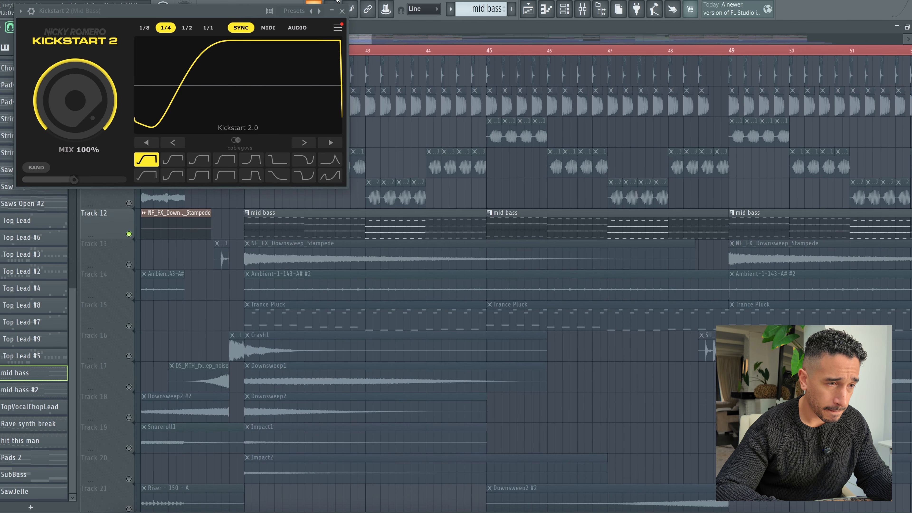
pyautogui.click(342, 10)
# Step: Solo playlist Track 14, which holds the Ambient-1-143-A# #2 clips
pyautogui.scroll(-1, 312, 190)
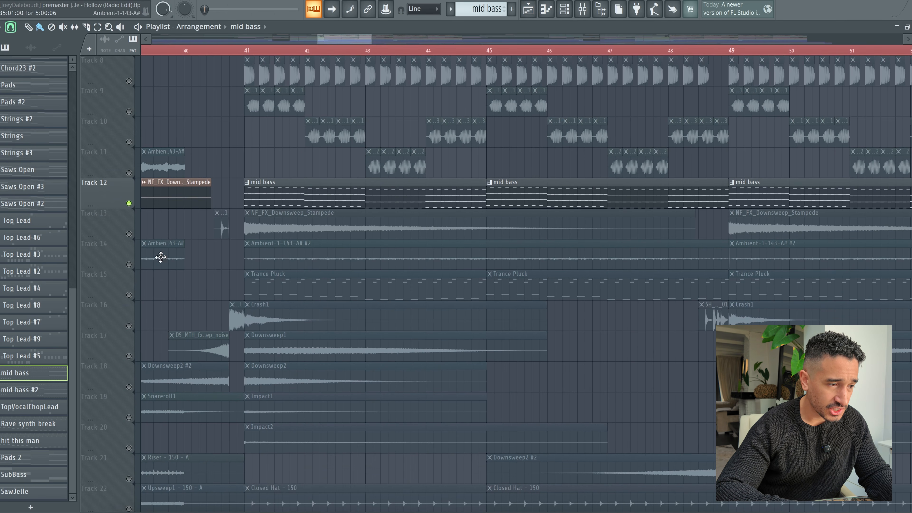
pyautogui.rightClick(132, 236)
pyautogui.click(131, 266)
pyautogui.rightClick(132, 266)
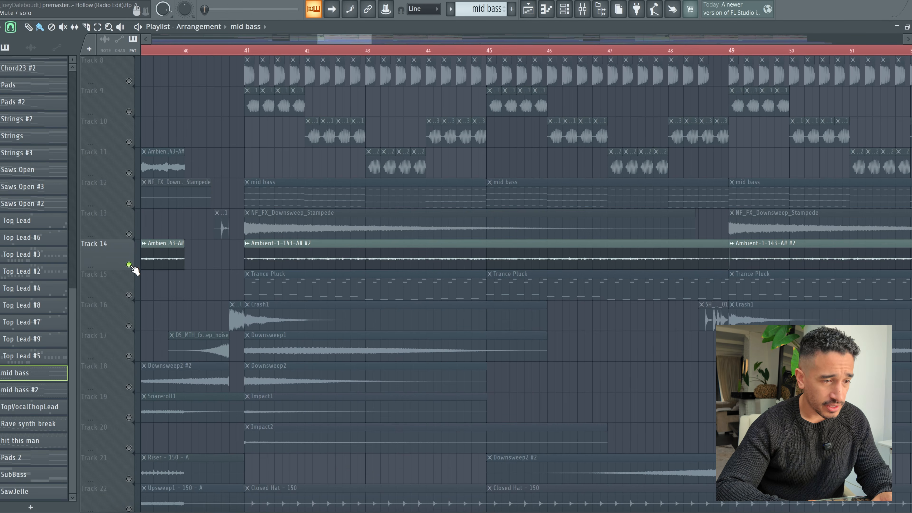
# Step: Examine the sample settings of the NF_FX_Downsweep_Stampede and Ambient-1-143-A# #2 audio clips
pyautogui.doubleClick(282, 226)
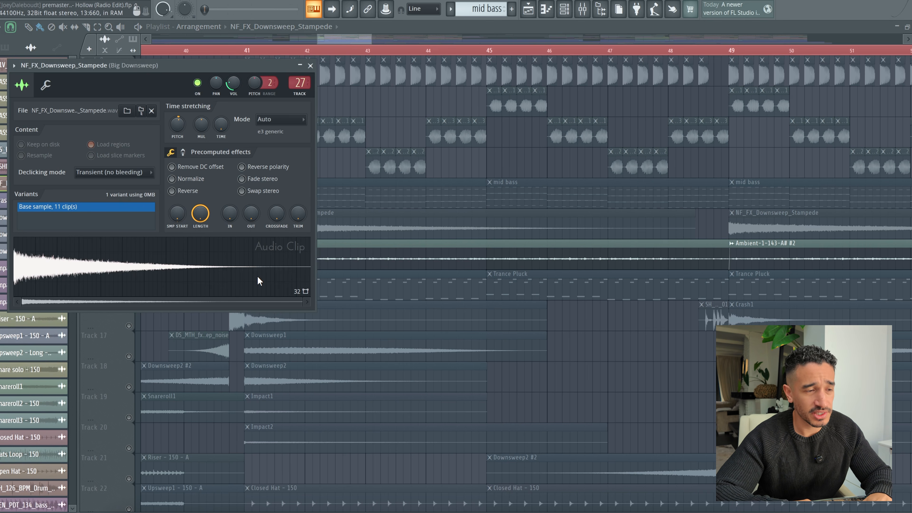
pyautogui.click(310, 65)
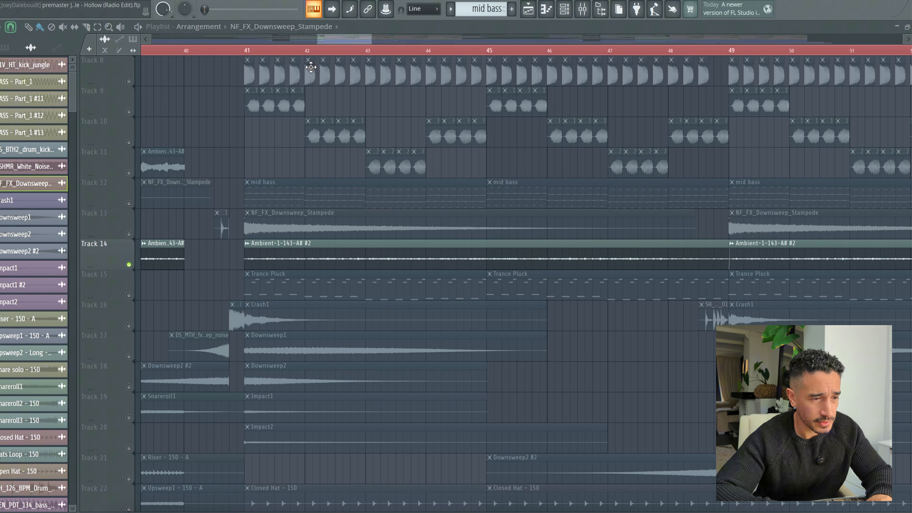
pyautogui.doubleClick(301, 242)
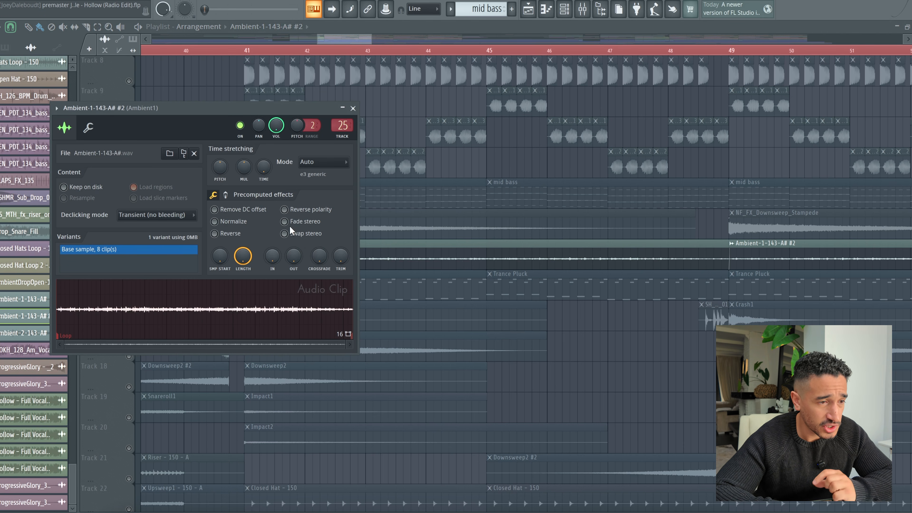
pyautogui.moveTo(267, 110); pyautogui.dragTo(370, 111)
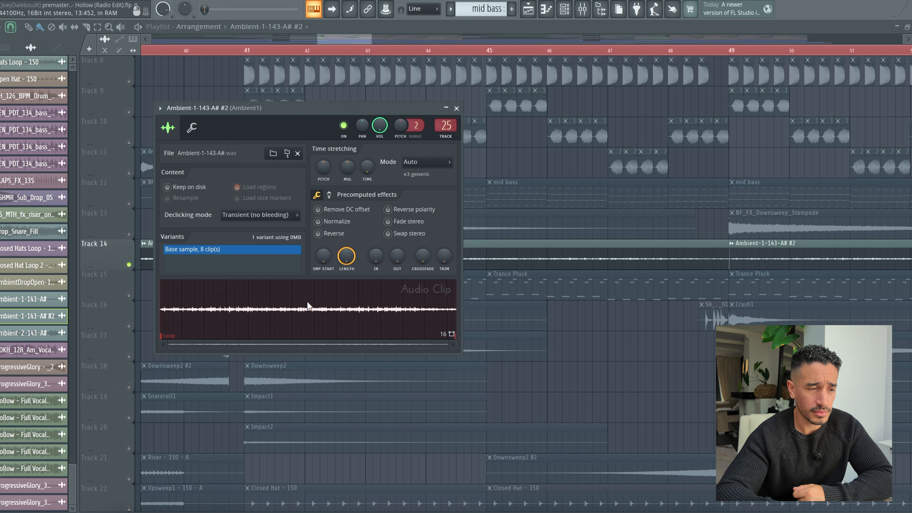
pyautogui.click(457, 108)
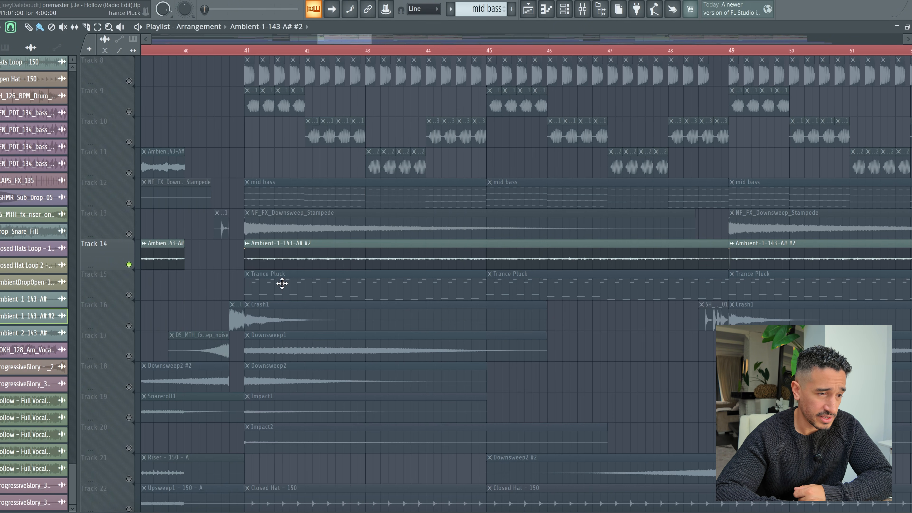
pyautogui.doubleClick(332, 257)
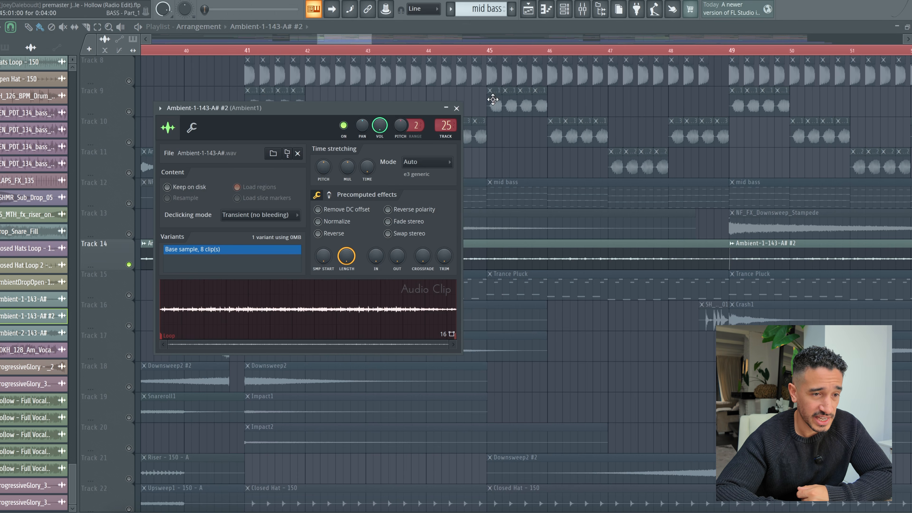
pyautogui.click(457, 109)
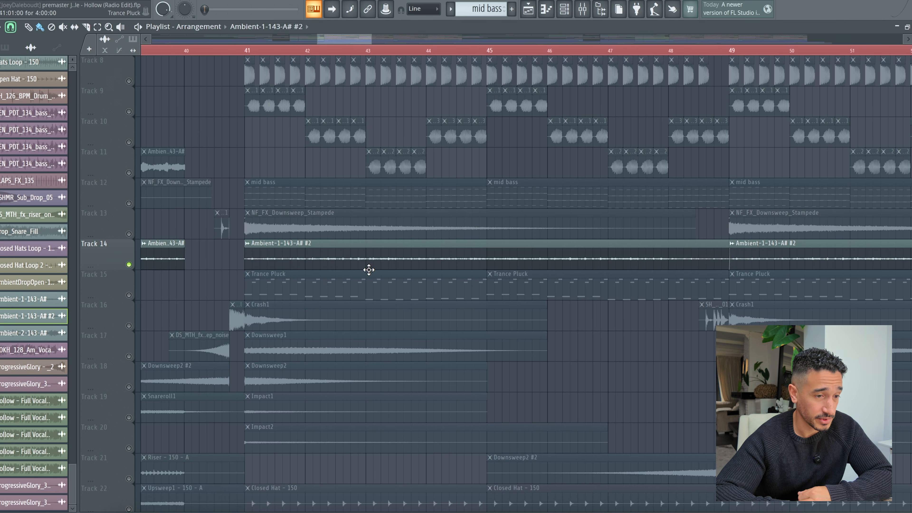
pyautogui.hscroll(-1, 410, 252)
pyautogui.click(433, 254)
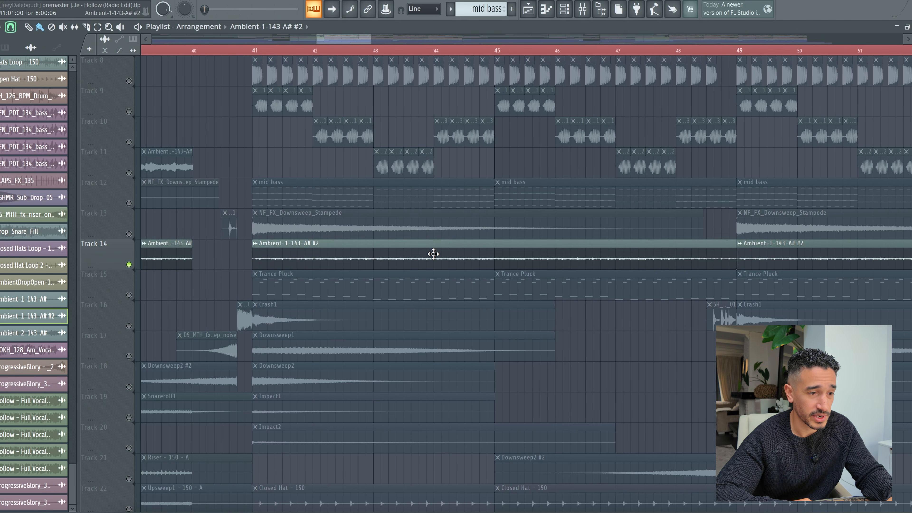
# Step: Solo playlist Track 15, open its Trance Pluck pattern in the piano roll and audition the notes
pyautogui.rightClick(130, 296)
pyautogui.click(354, 283)
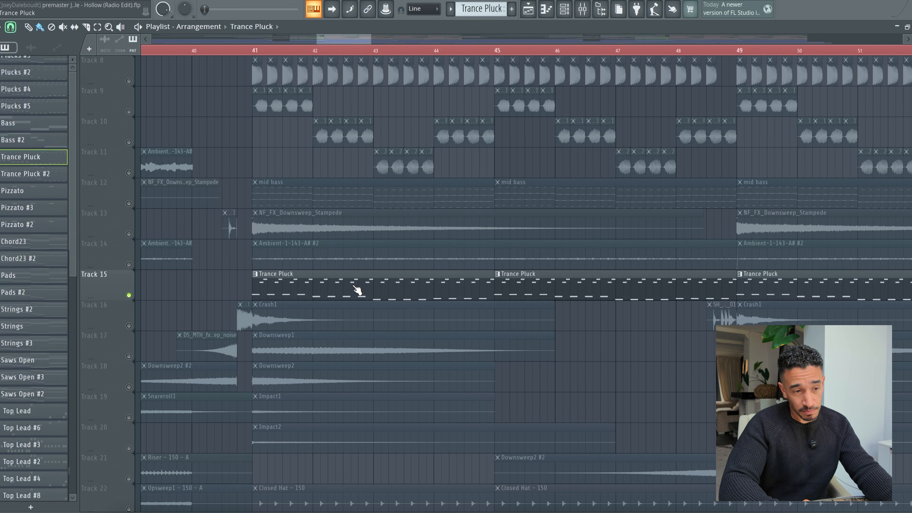
pyautogui.doubleClick(412, 280)
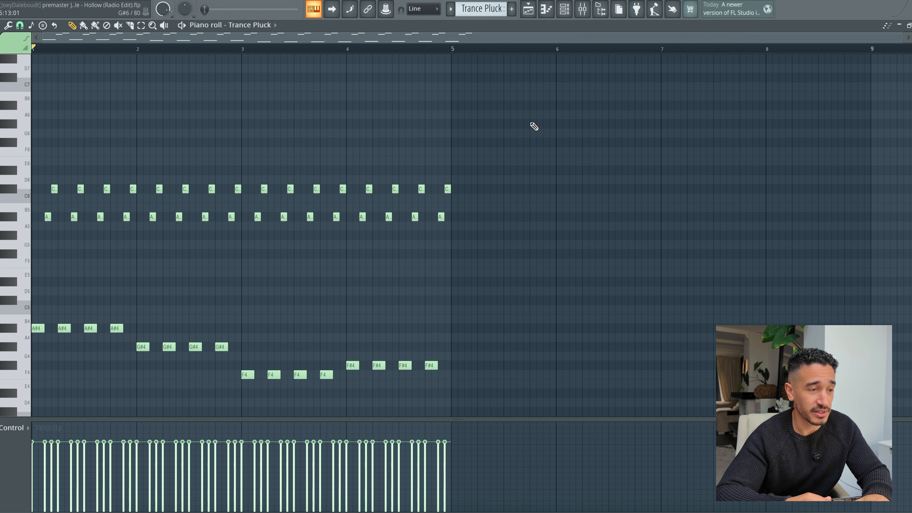
pyautogui.press('space')
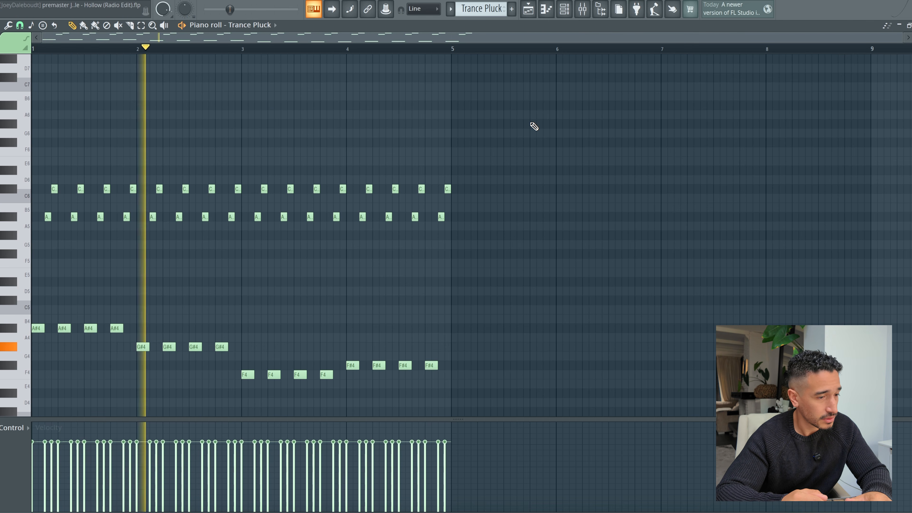
pyautogui.scroll(-2, 439, 274)
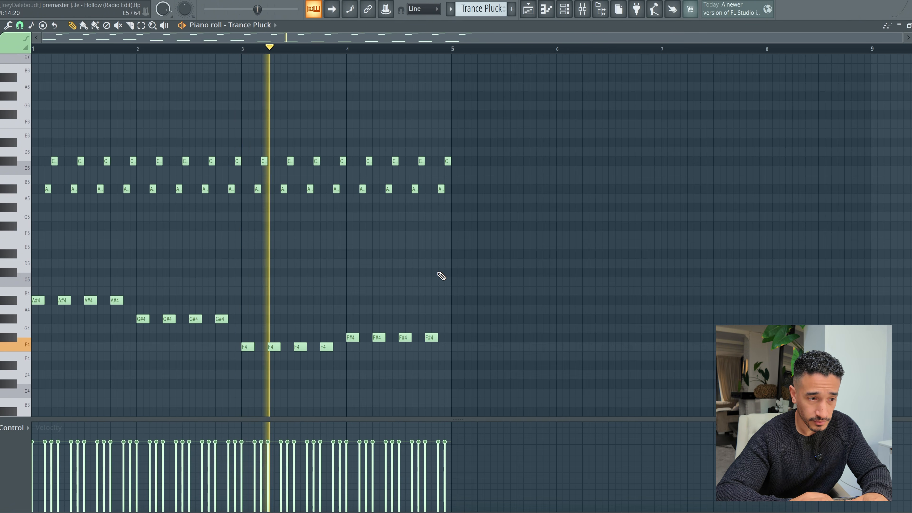
# Step: Mute the Black Sun and COSINUS channels below the Trance Pluck channel in the channel rack
pyautogui.click(564, 9)
pyautogui.scroll(-3, 504, 209)
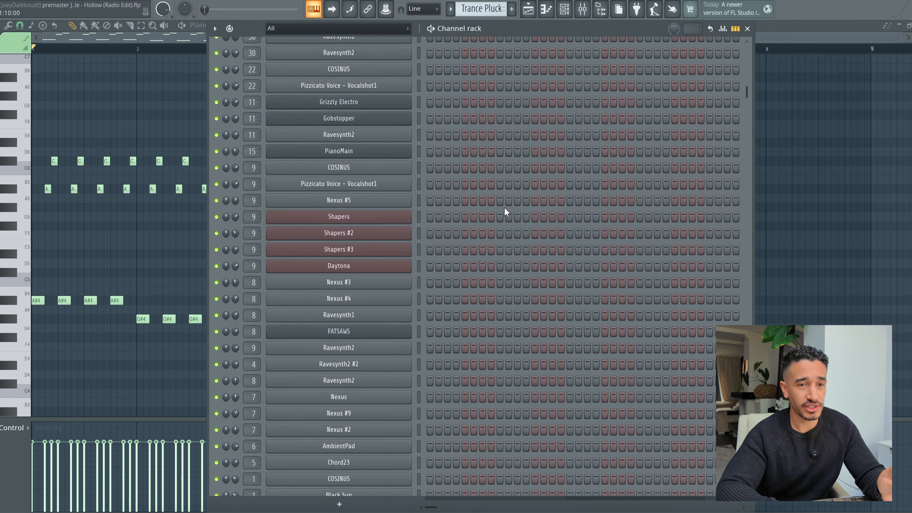
pyautogui.scroll(4, 506, 211)
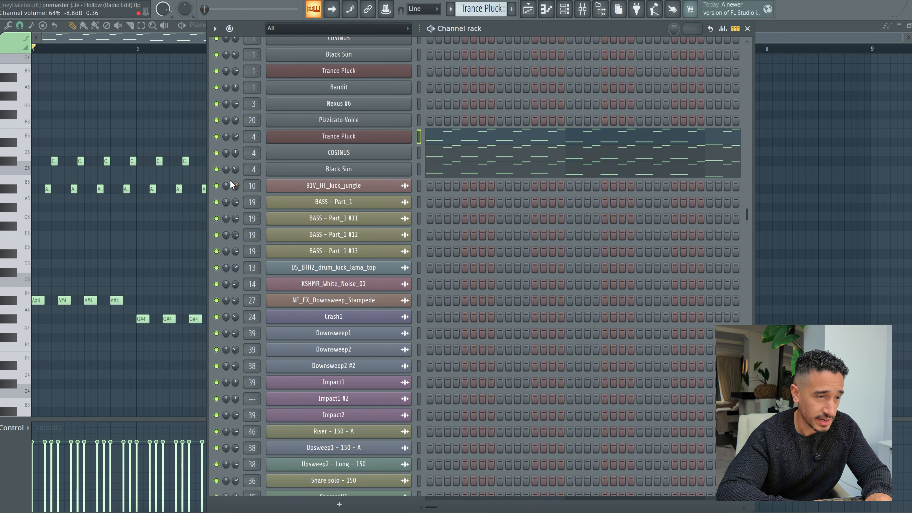
pyautogui.click(217, 169)
pyautogui.click(216, 153)
# Step: Examine the Trance Pluck channel's PL Screenset preset in Spire and audition its notes in the piano roll
pyautogui.click(373, 137)
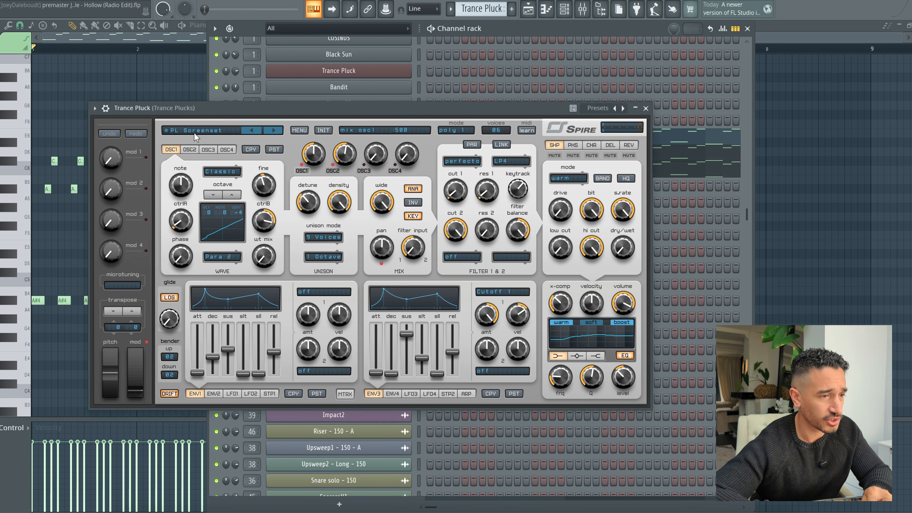
pyautogui.click(645, 108)
pyautogui.press('space')
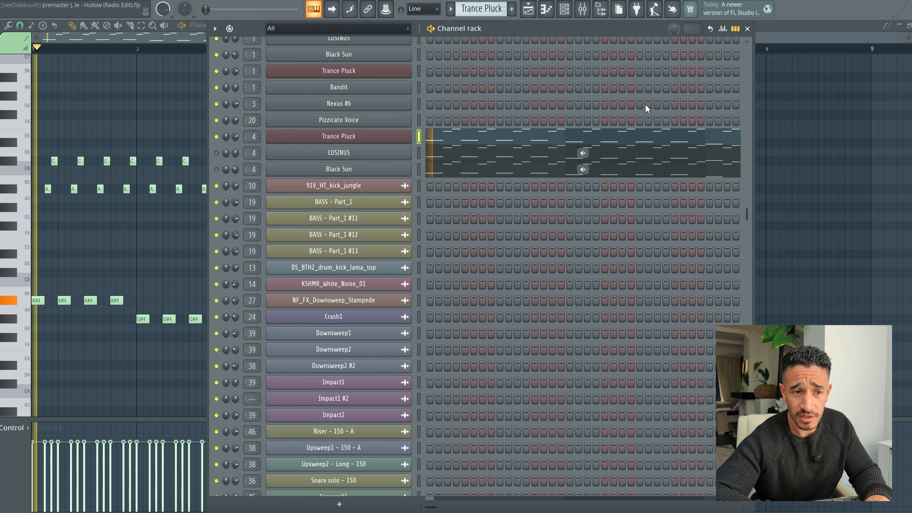
pyautogui.click(474, 140)
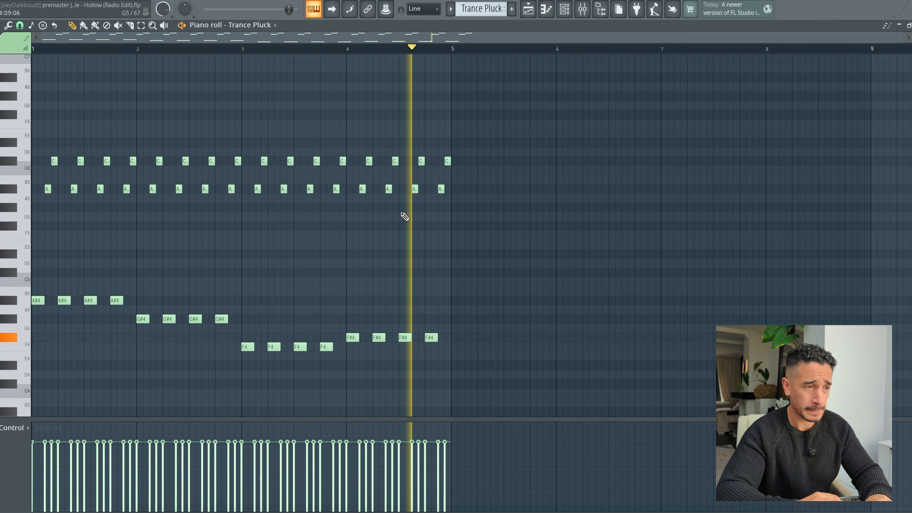
pyautogui.press('space')
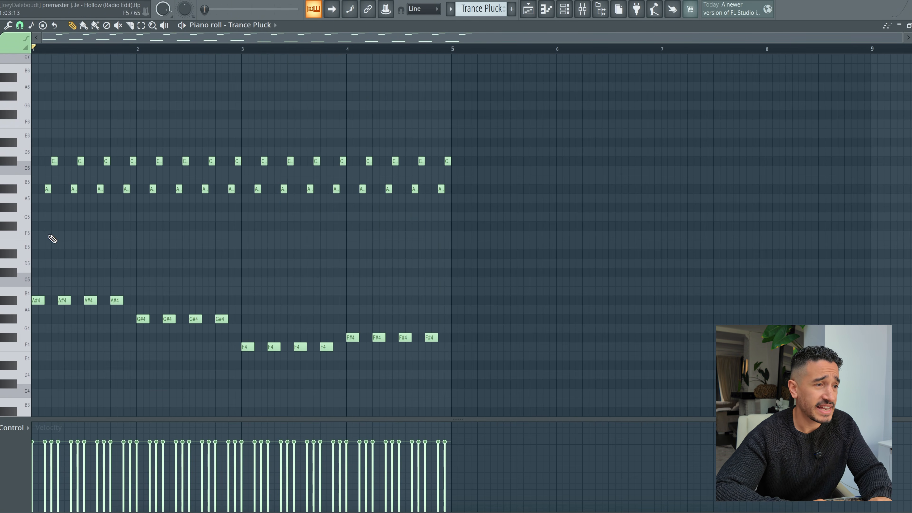
# Step: Set the piano roll snap to 1/4 beat and audition the Trance Pluck pattern twice
pyautogui.click(20, 25)
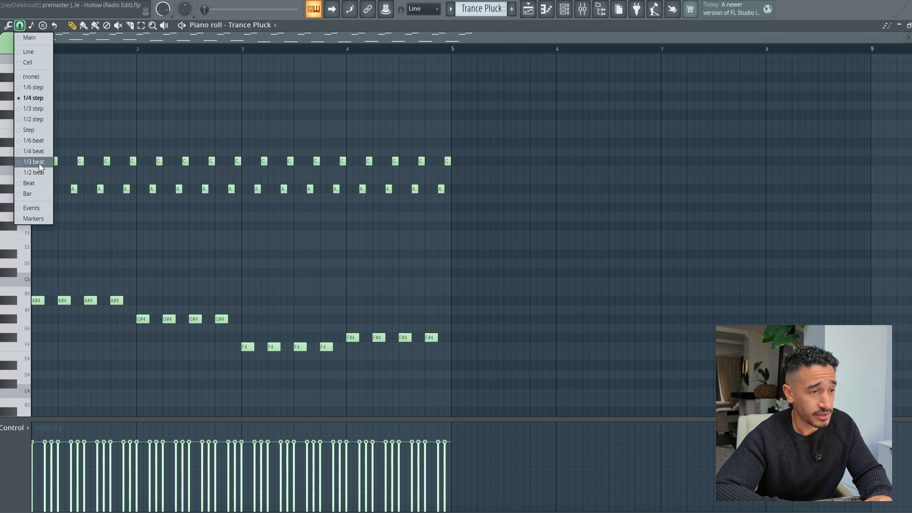
pyautogui.click(34, 150)
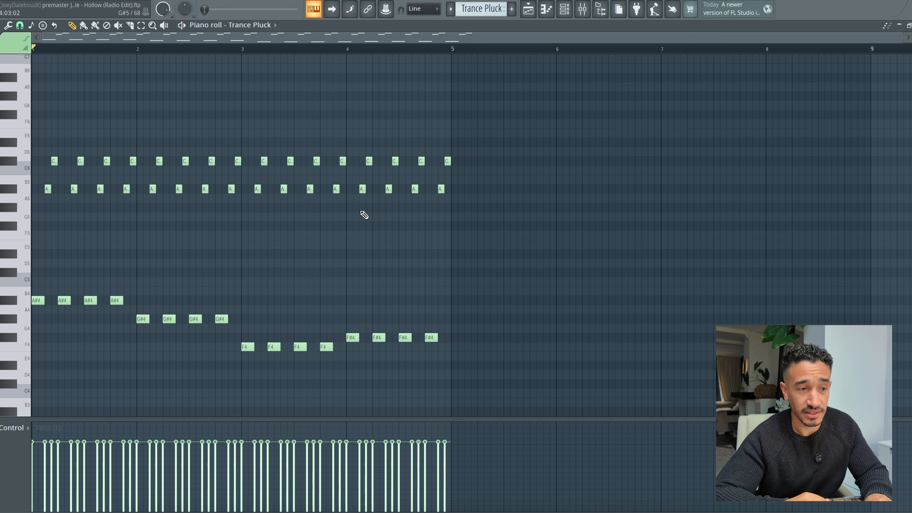
pyautogui.press('space')
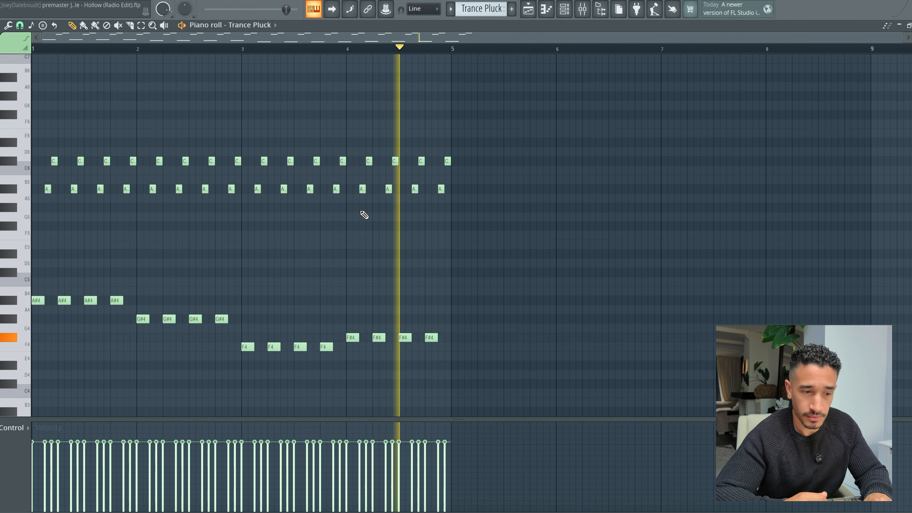
pyautogui.press('space')
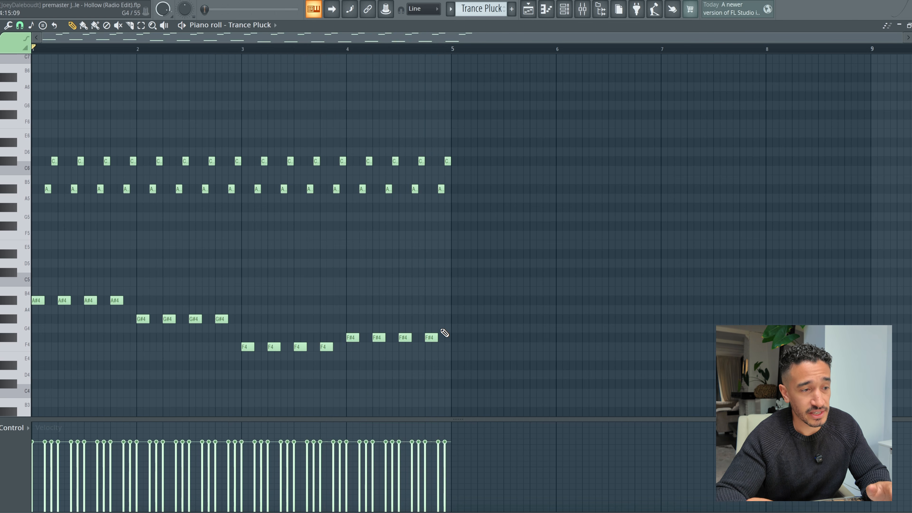
pyautogui.press('space')
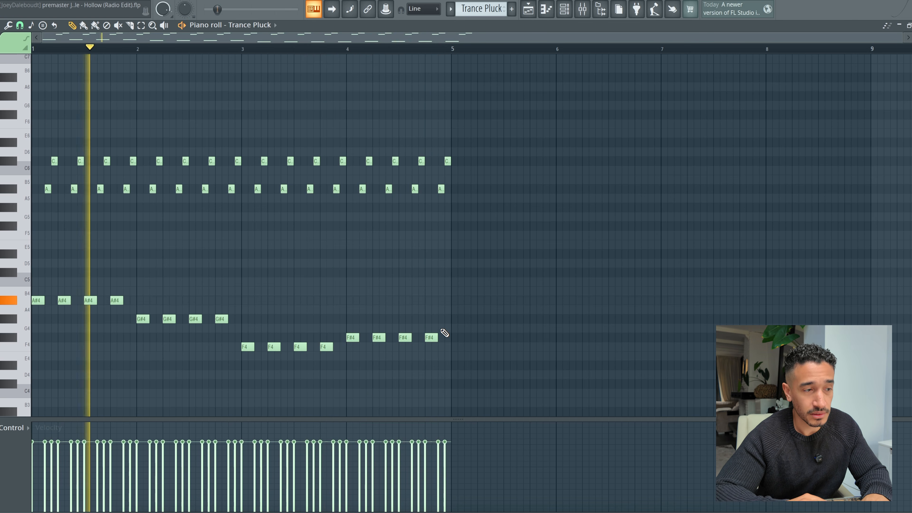
pyautogui.press('space')
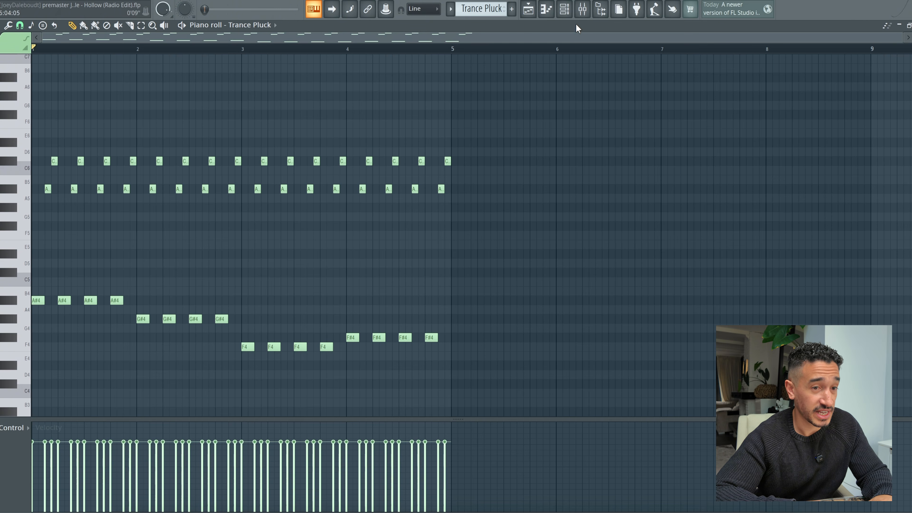
# Step: Solo the COSINUS channel of the Trance Pluck pattern, view its PL Cosinus preset in Spire and audition it
pyautogui.click(564, 9)
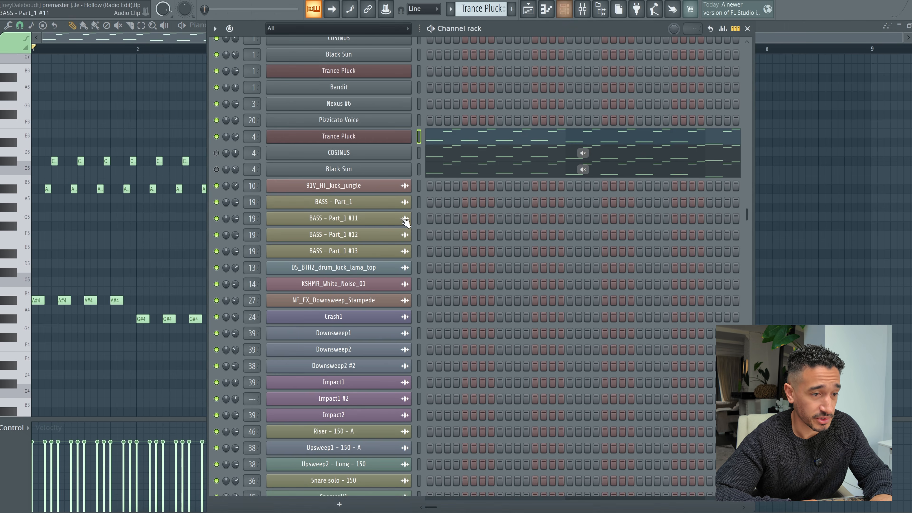
pyautogui.rightClick(216, 153)
pyautogui.click(278, 153)
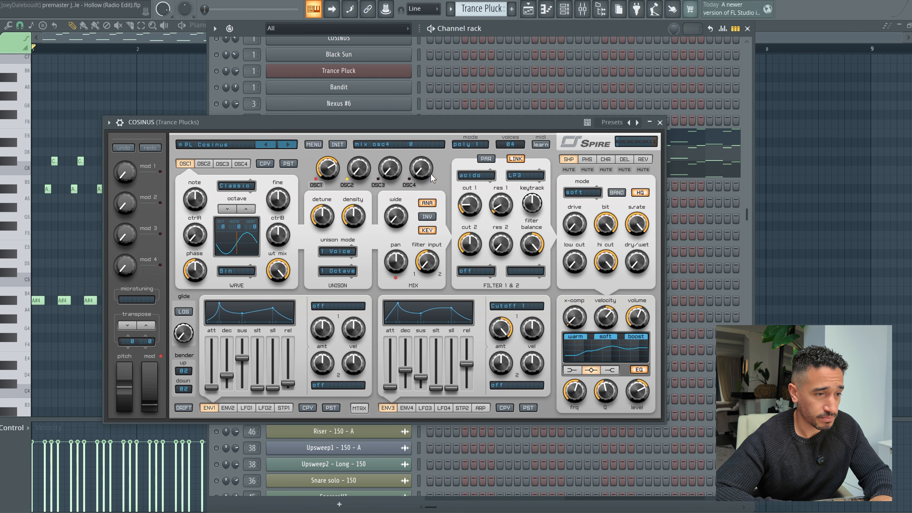
pyautogui.click(659, 123)
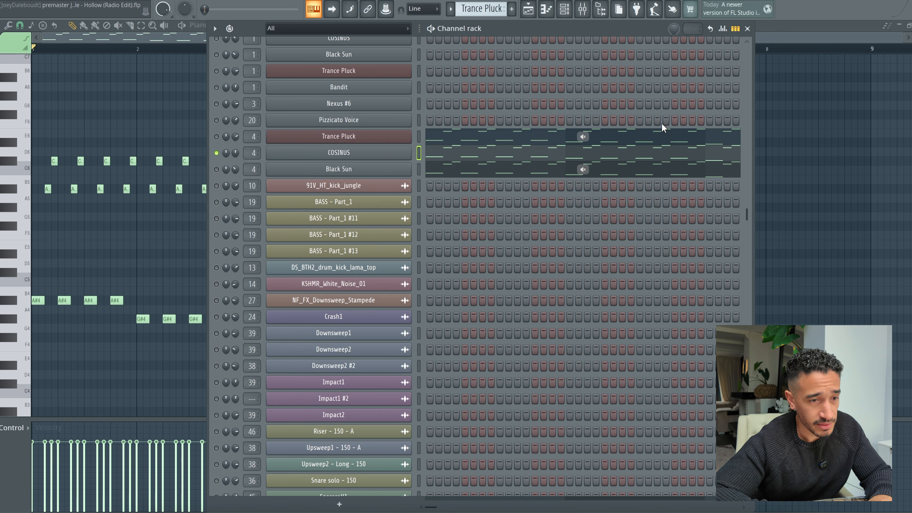
pyautogui.press('space')
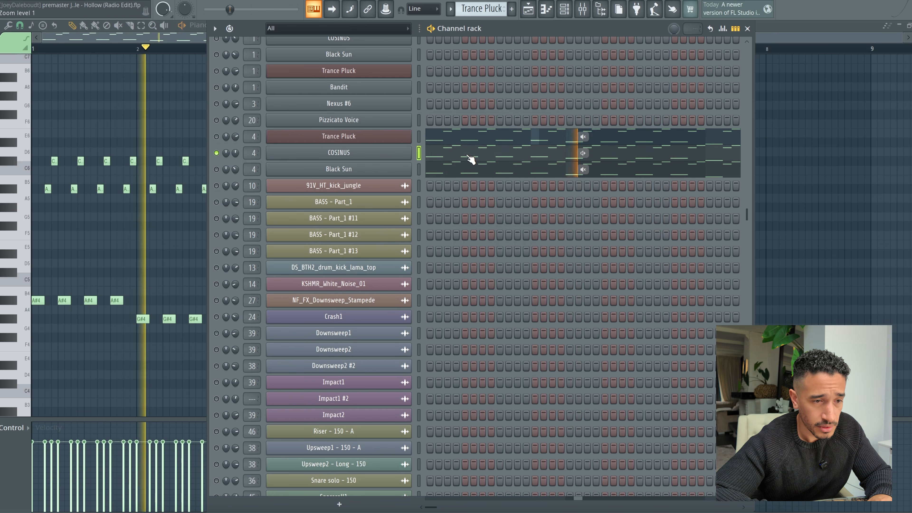
# Step: Examine the COSINUS channel's notes in the piano roll while the Trance Pluck pattern plays
pyautogui.click(468, 158)
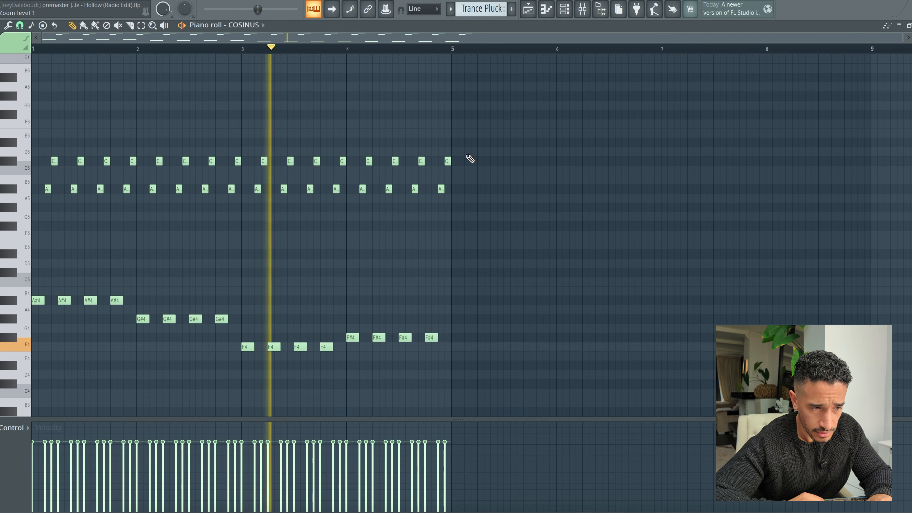
pyautogui.press('space')
pyautogui.click(569, 14)
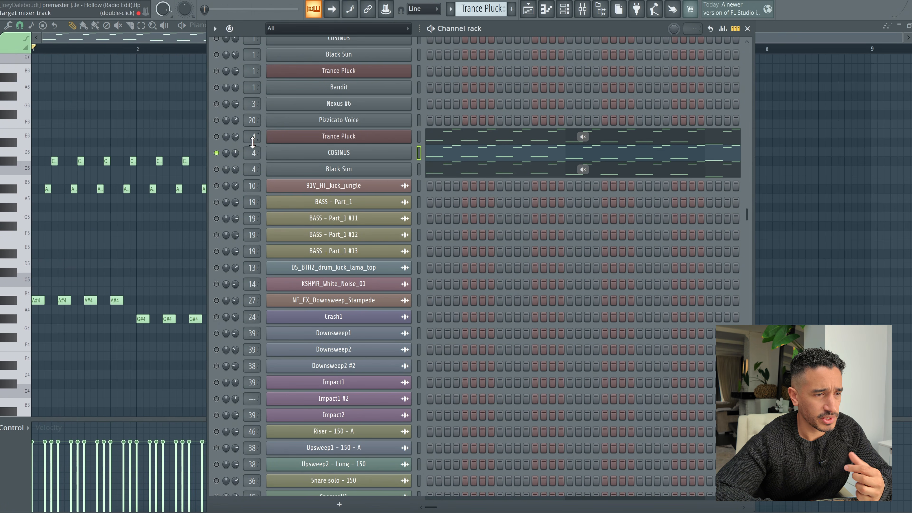
# Step: Leave only the Black Sun channel of the Trance Pluck pattern unmuted and audition its notes in the piano roll
pyautogui.click(217, 169)
pyautogui.click(217, 153)
pyautogui.press('space')
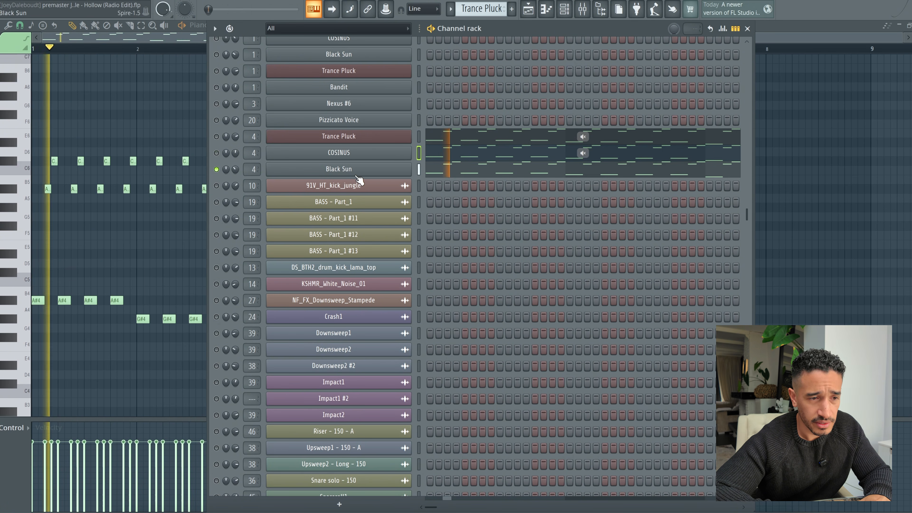
pyautogui.click(448, 175)
pyautogui.press('space')
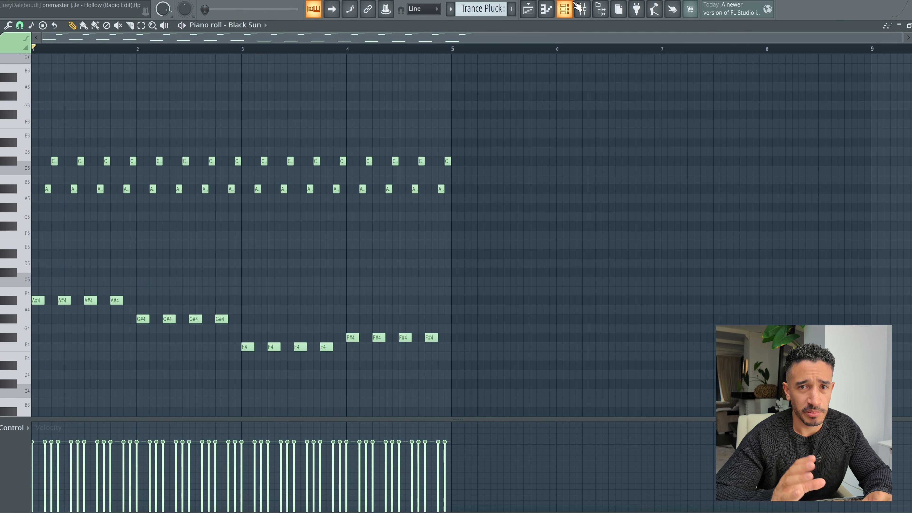
pyautogui.press('space')
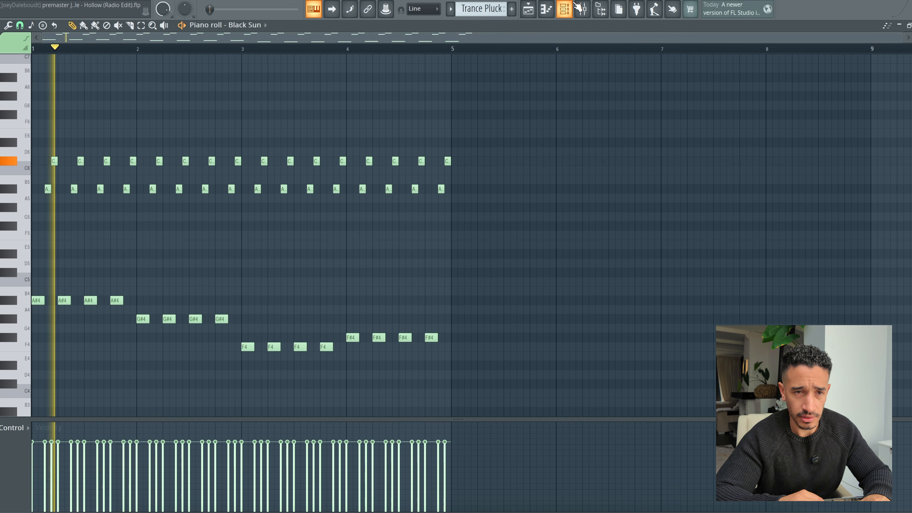
# Step: Stop playback and unmute the COSINUS and Trance Pluck channels above Black Sun in the channel rack
pyautogui.click(578, 9)
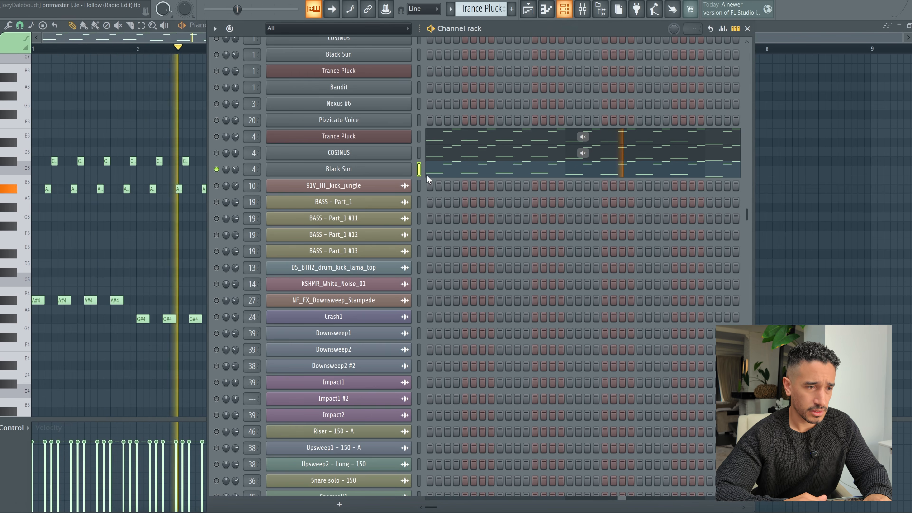
pyautogui.press('space')
pyautogui.click(217, 153)
pyautogui.click(217, 136)
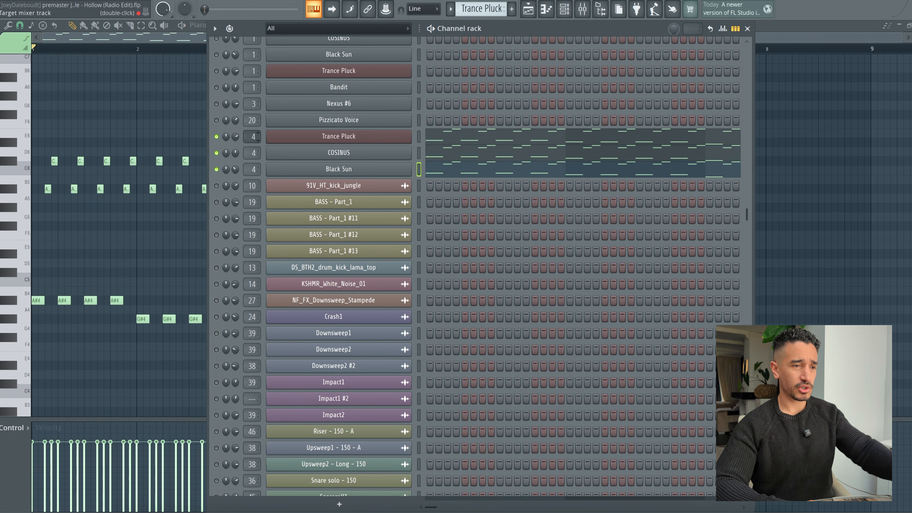
# Step: Examine the Trance Plucks mixer track's two Parametric EQ 2s, Reeverb 2, Kickstart 2 and Stereo Shaper, and play the pattern
pyautogui.doubleClick(244, 137)
pyautogui.click(876, 160)
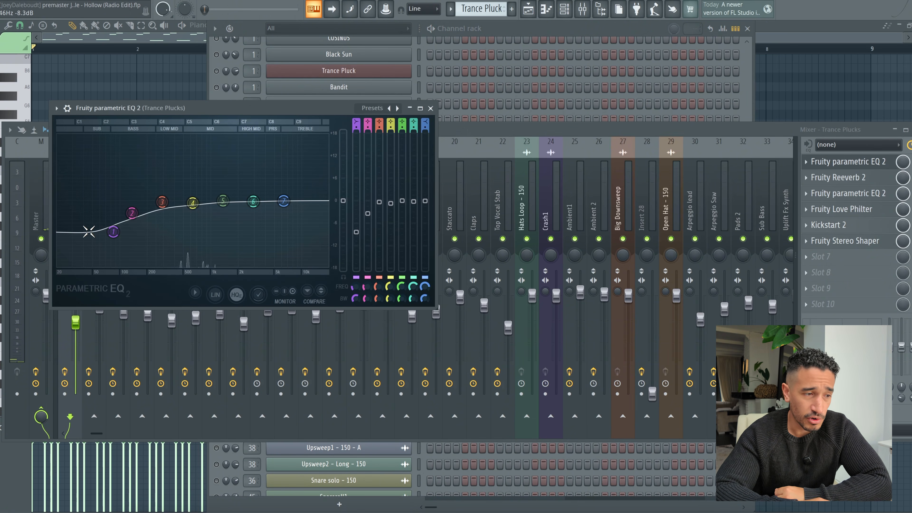
pyautogui.click(874, 196)
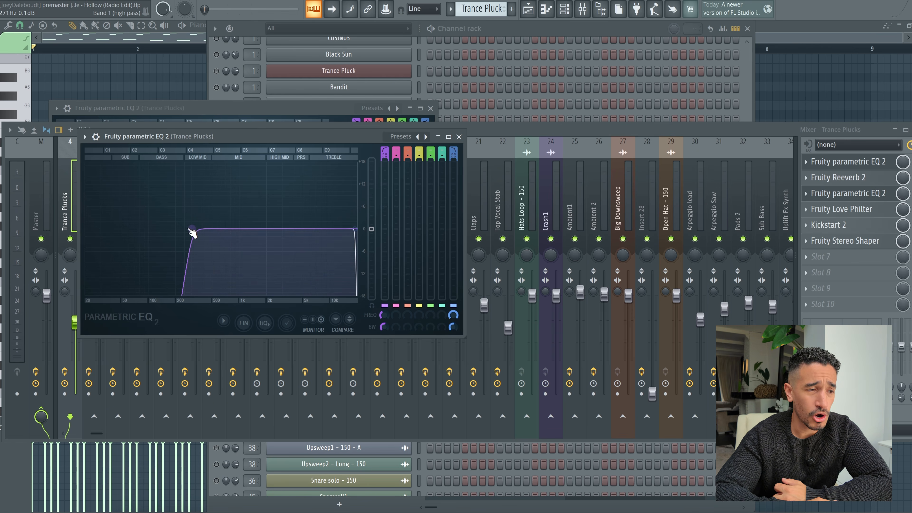
pyautogui.click(837, 177)
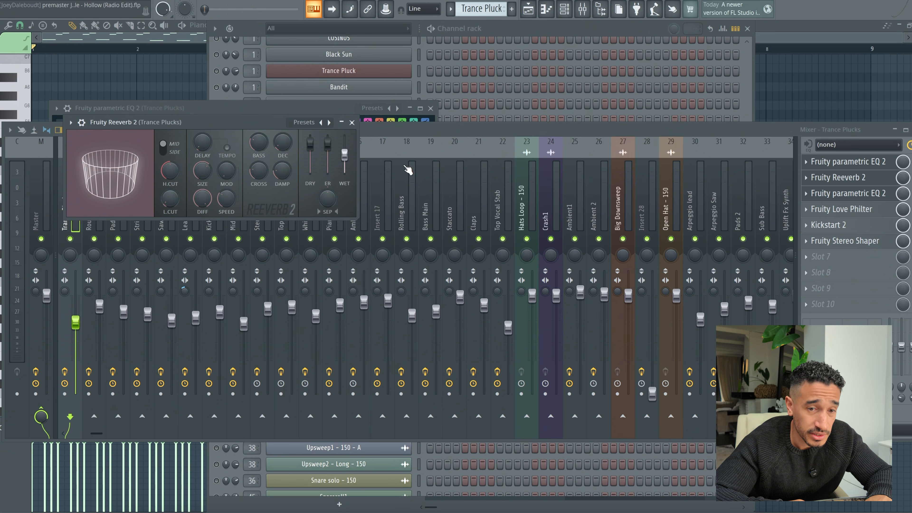
pyautogui.click(847, 224)
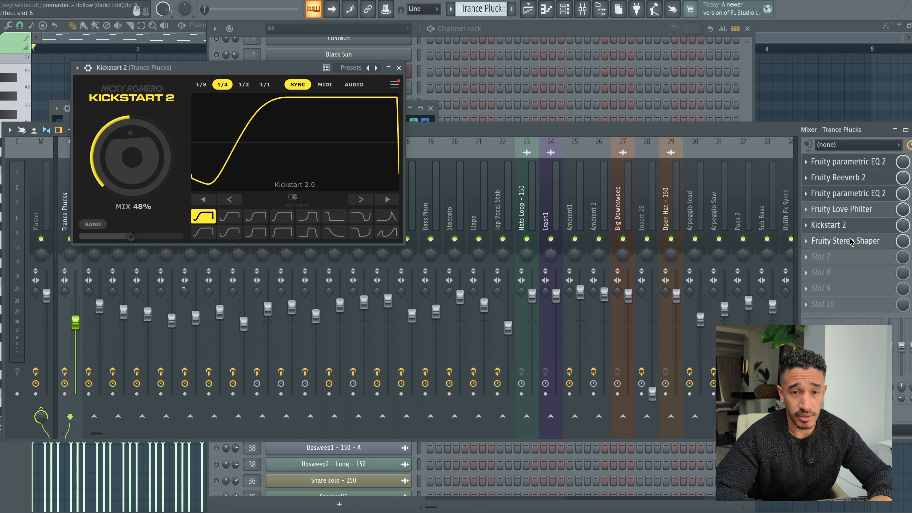
pyautogui.click(848, 243)
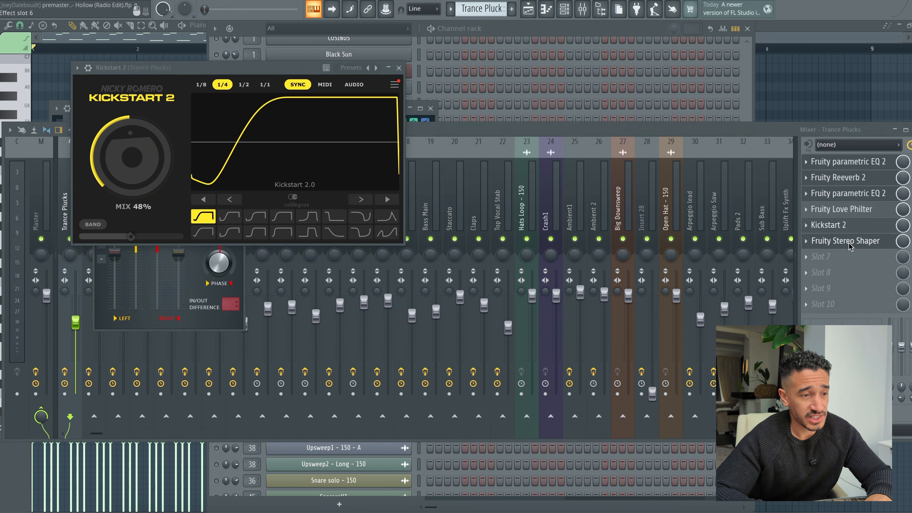
pyautogui.click(399, 67)
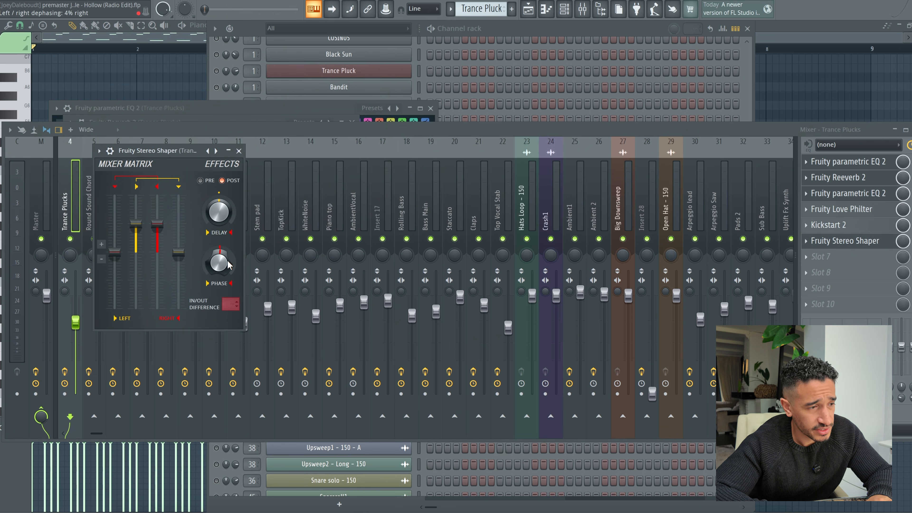
pyautogui.press('space')
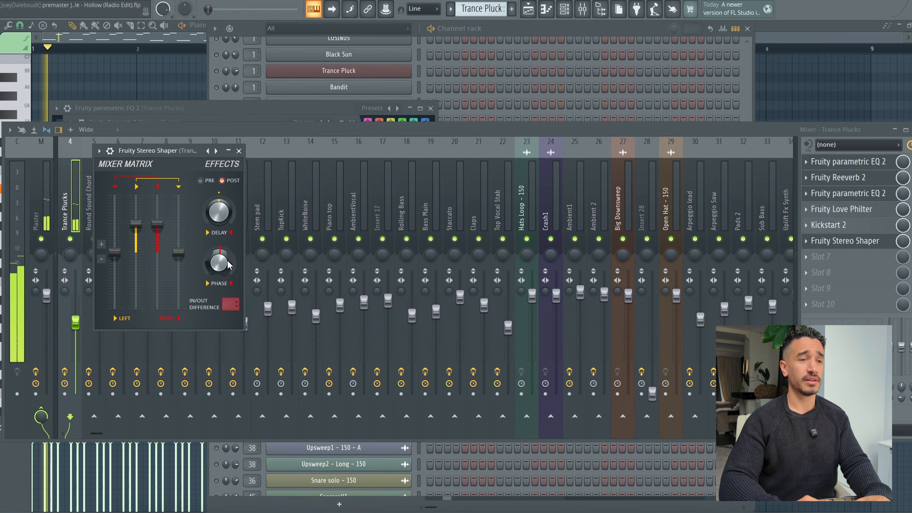
# Step: Find the AmbientDropOpen-1-143-A# layer on Track 25 of the playlist, unmute its track and open the clip at bar 41
pyautogui.click(528, 8)
pyautogui.scroll(-5, 351, 334)
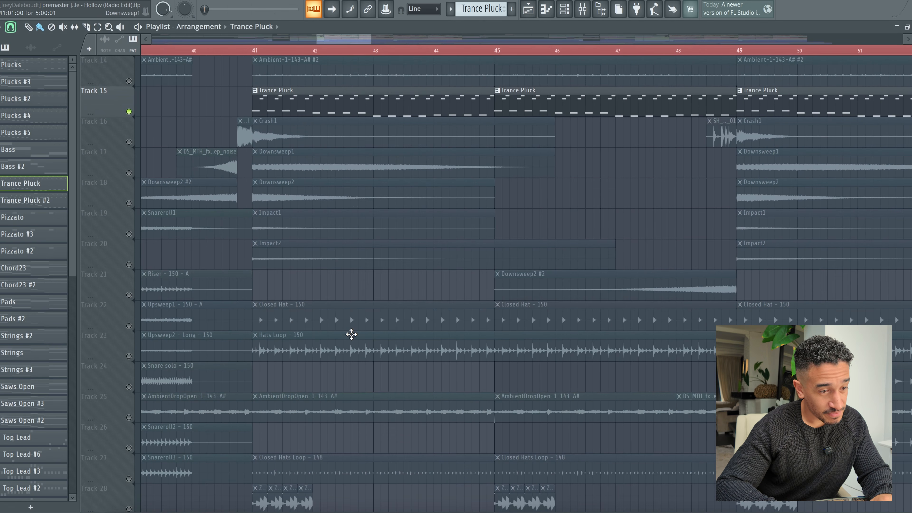
pyautogui.scroll(-1, 351, 334)
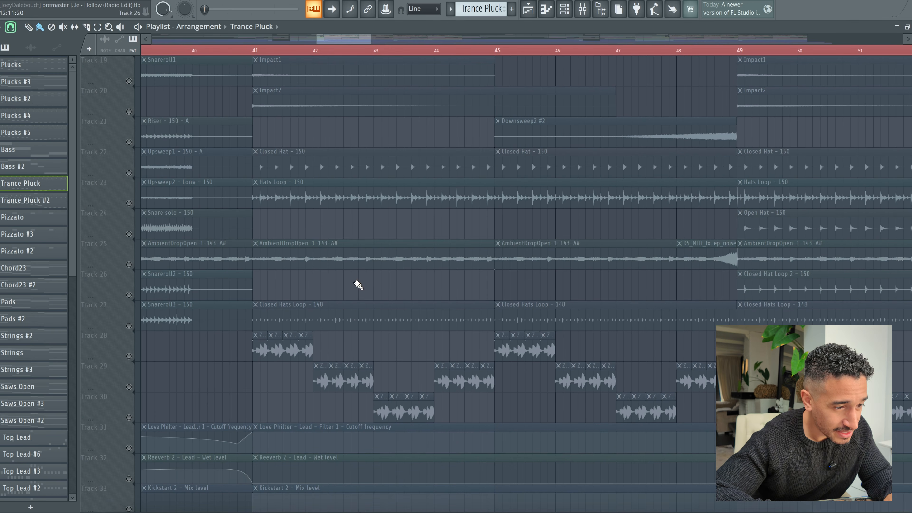
pyautogui.click(133, 265)
pyautogui.doubleClick(291, 255)
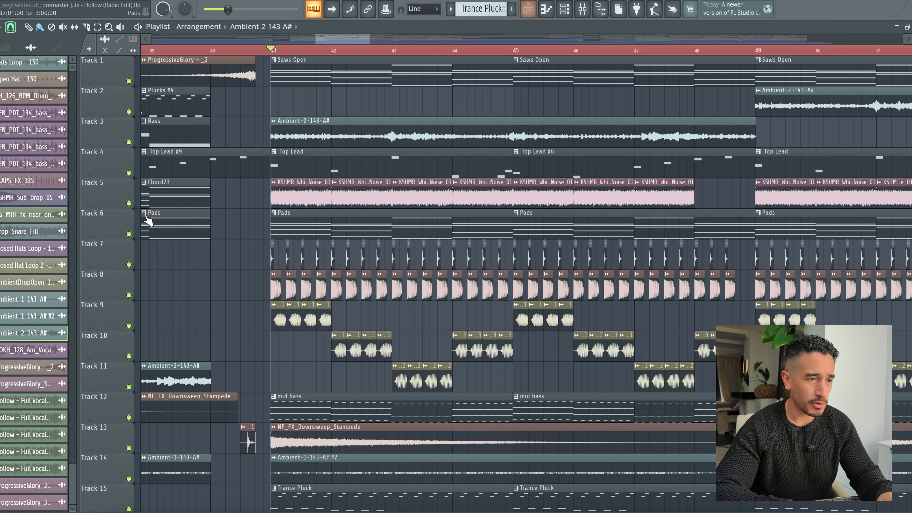
# Step: Solo Track 3, which holds the Ambient-2-143-A# clip, in the playlist
pyautogui.rightClick(123, 139)
pyautogui.click(120, 141)
pyautogui.rightClick(128, 142)
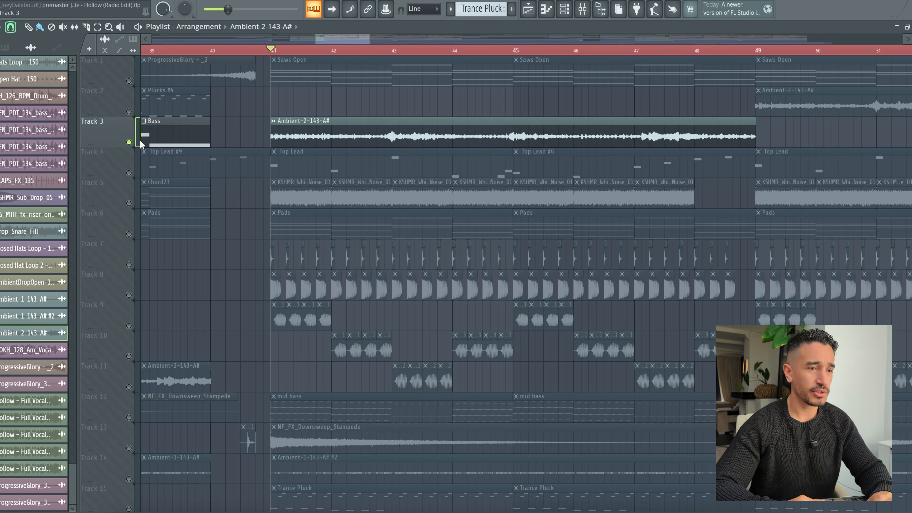
# Step: Unmute the ambience layers on Track 14 and Track 25 as well and audition them together with Track 3
pyautogui.scroll(-8, 241, 182)
pyautogui.scroll(-2, 241, 183)
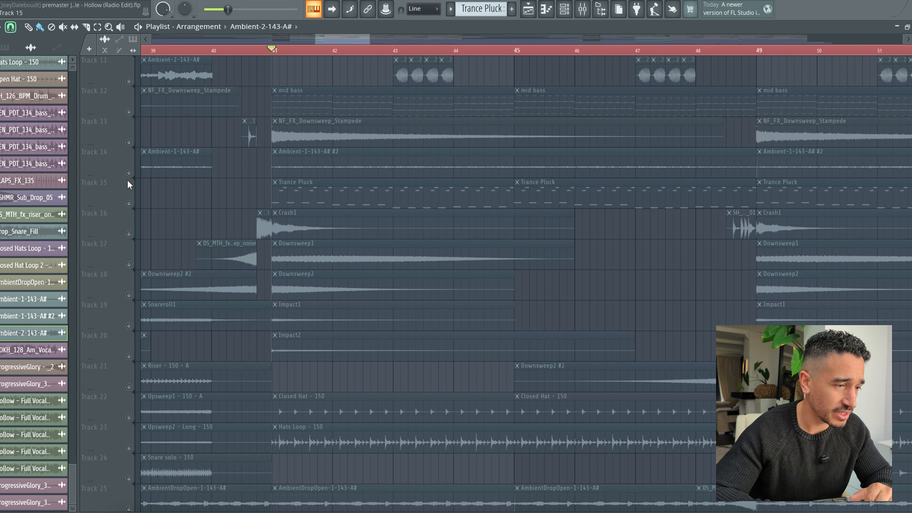
pyautogui.click(129, 173)
pyautogui.scroll(-6, 346, 261)
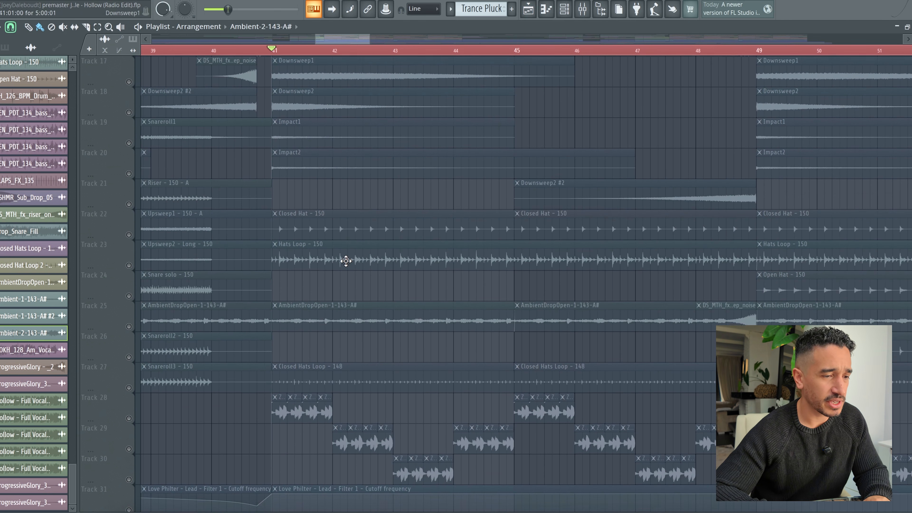
pyautogui.scroll(-3, 244, 301)
pyautogui.click(129, 234)
pyautogui.press('space')
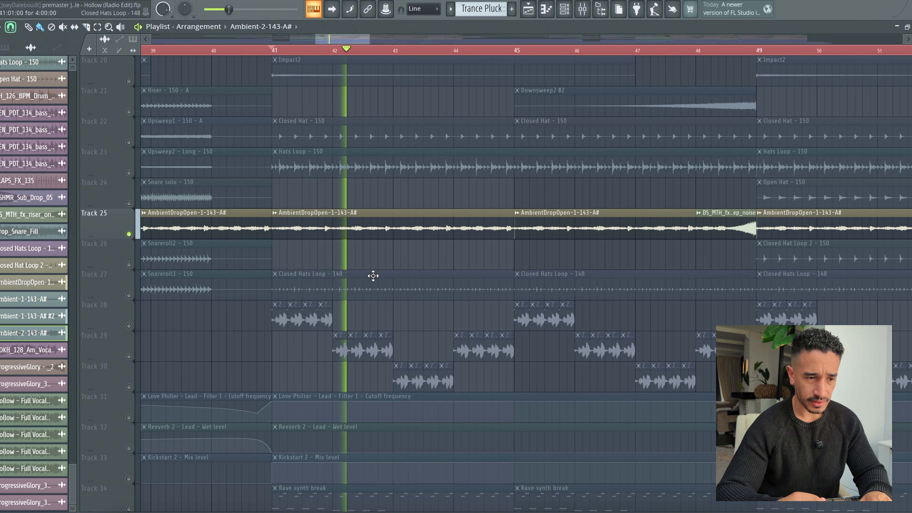
pyautogui.scroll(5, 373, 275)
pyautogui.scroll(14, 373, 275)
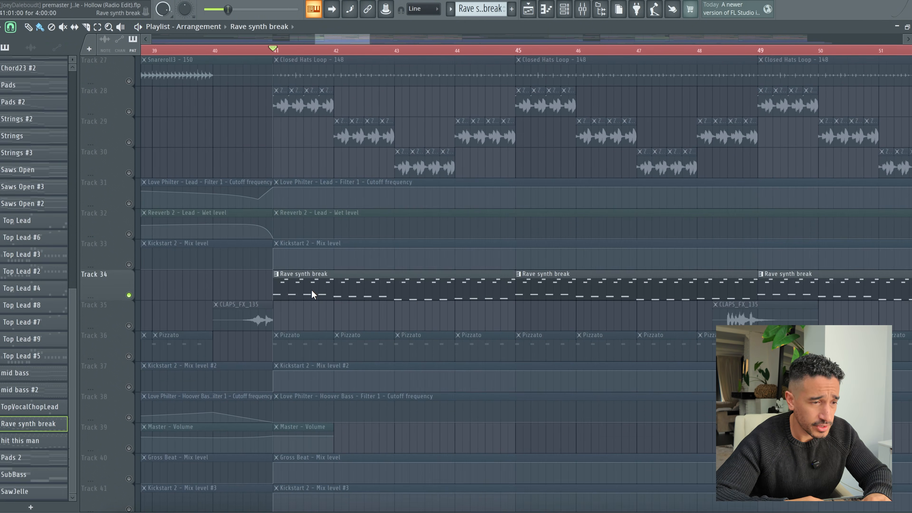
# Step: Open the Rave synth break pattern in the piano roll and audition its Ravesynth1 notes
pyautogui.doubleClick(311, 290)
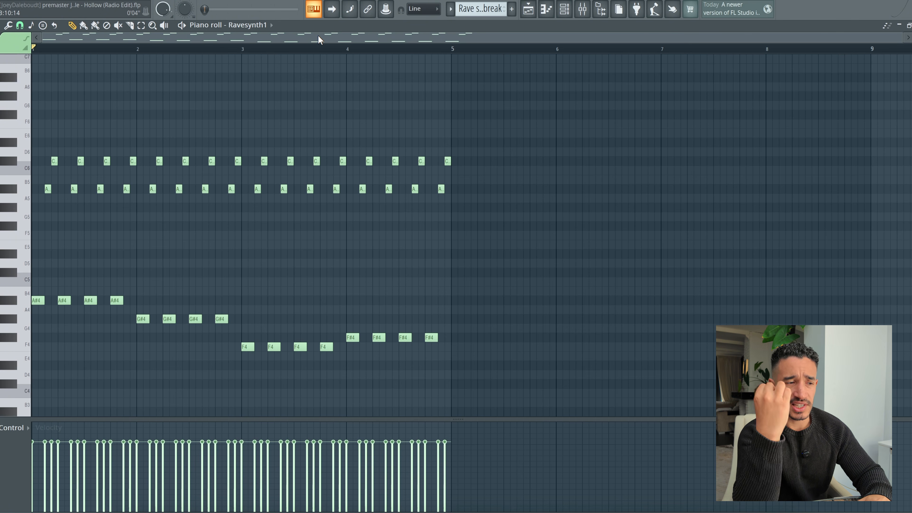
pyautogui.press('space')
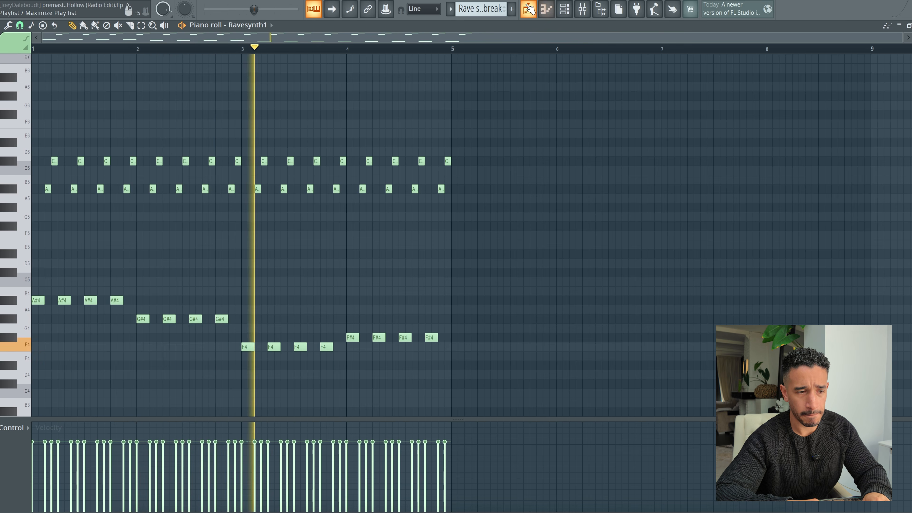
pyautogui.click(564, 11)
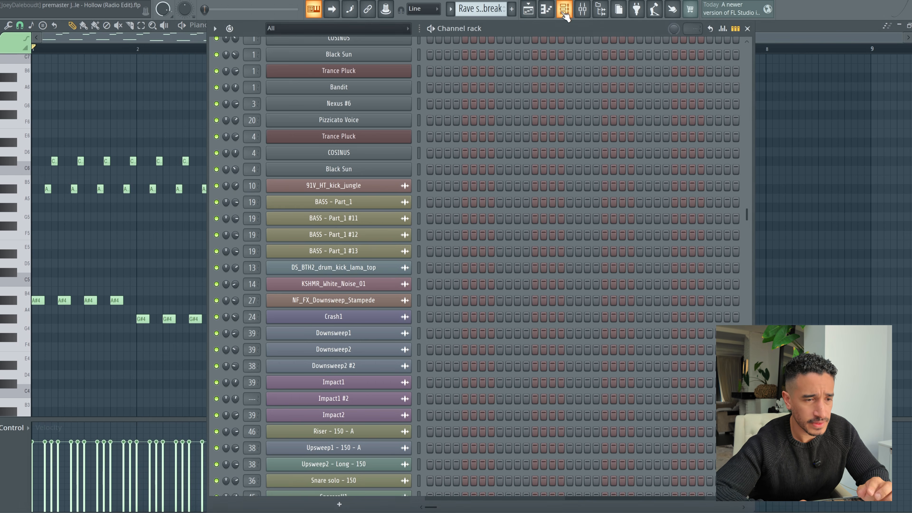
# Step: View the Serum presets of the Ravesynth1 and Ravesynth2 channels used by the Rave synth break pattern
pyautogui.scroll(10, 507, 280)
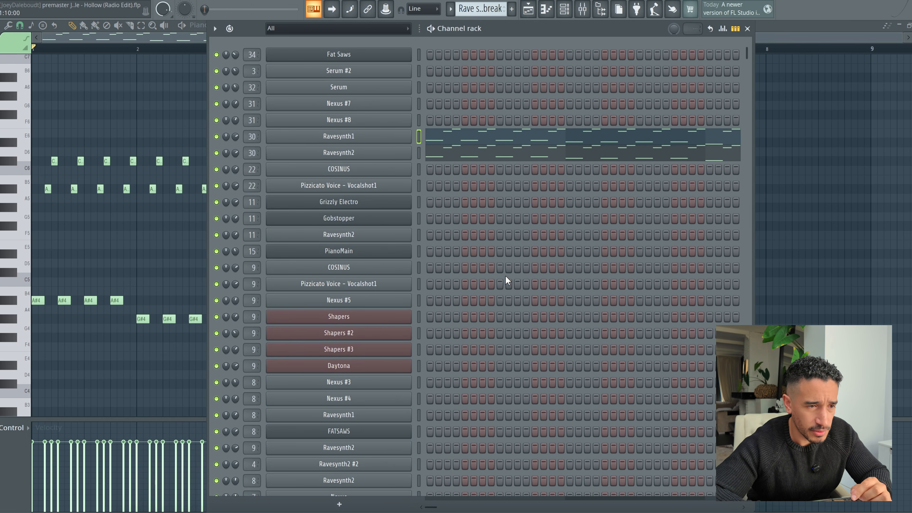
pyautogui.click(318, 135)
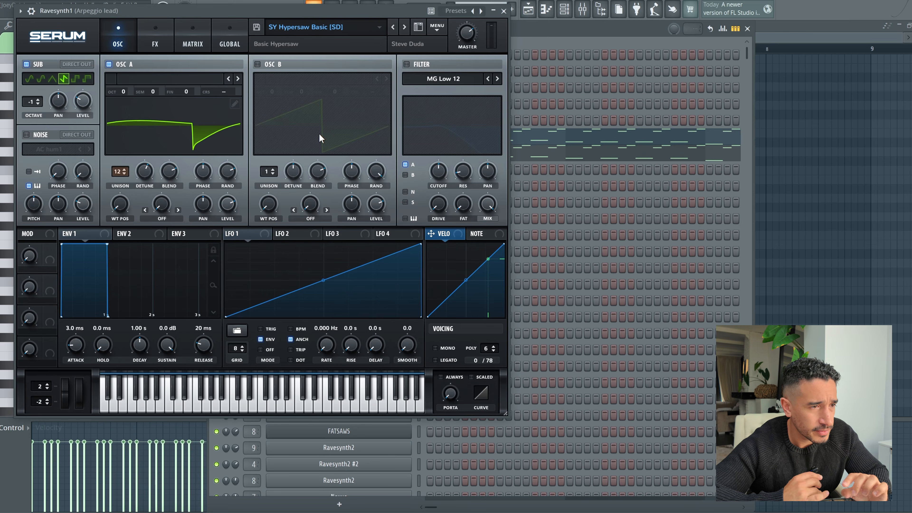
pyautogui.click(504, 11)
pyautogui.click(350, 155)
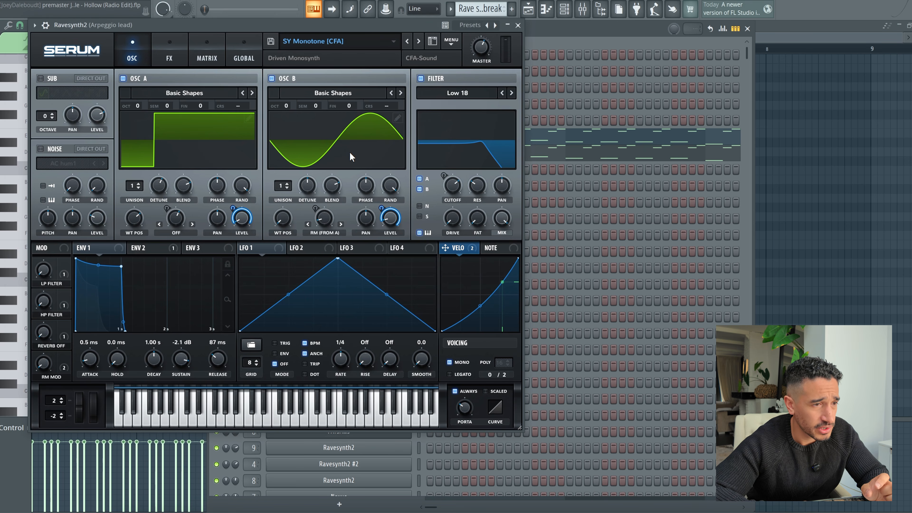
pyautogui.click(518, 25)
# Step: Play the Rave synth break pattern and examine the Arpeggio lead mixer track's two Parametric EQ 2s and Kickstart 2
pyautogui.press('space')
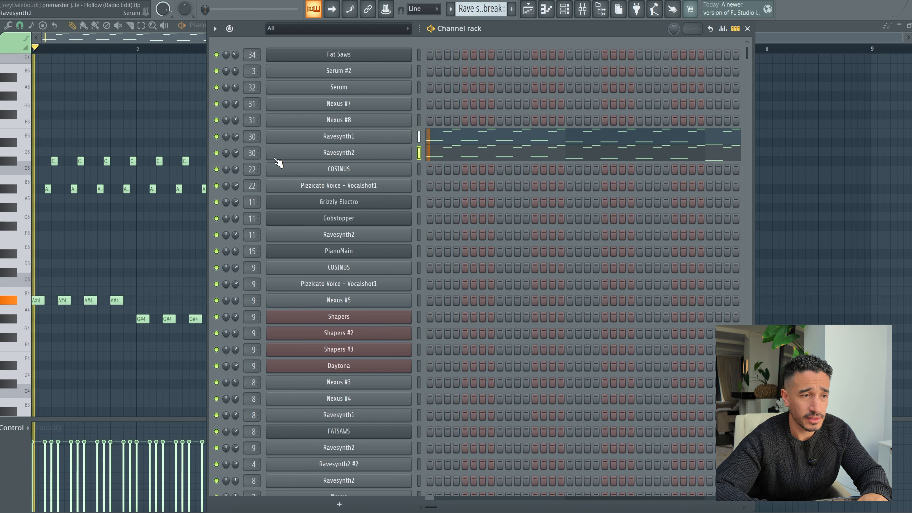
pyautogui.press('F9')
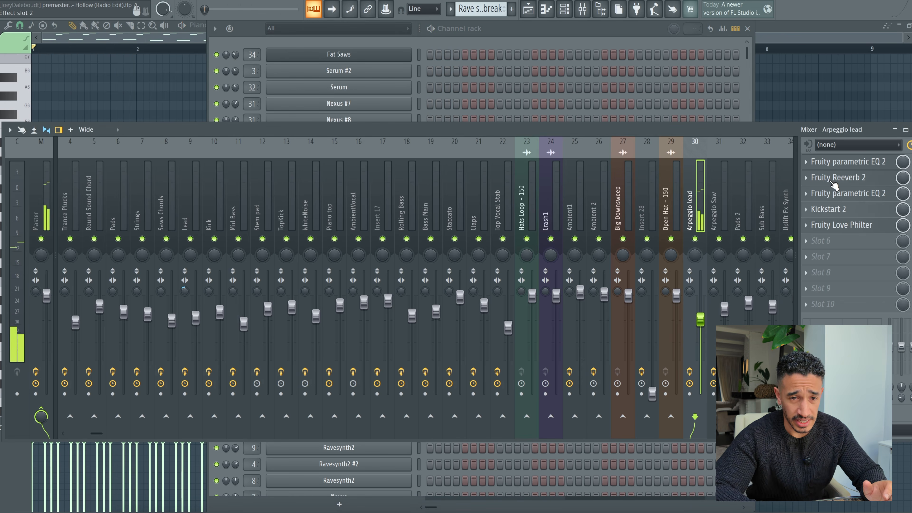
pyautogui.click(873, 163)
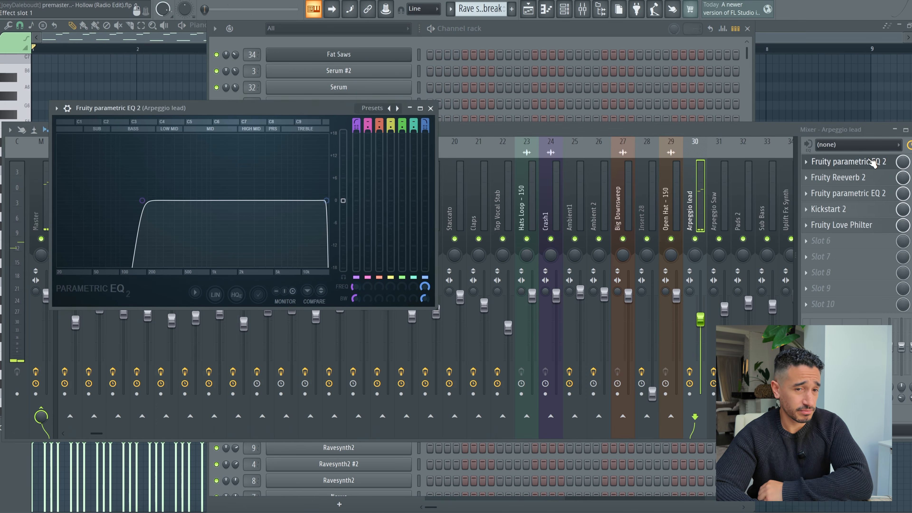
pyautogui.click(876, 195)
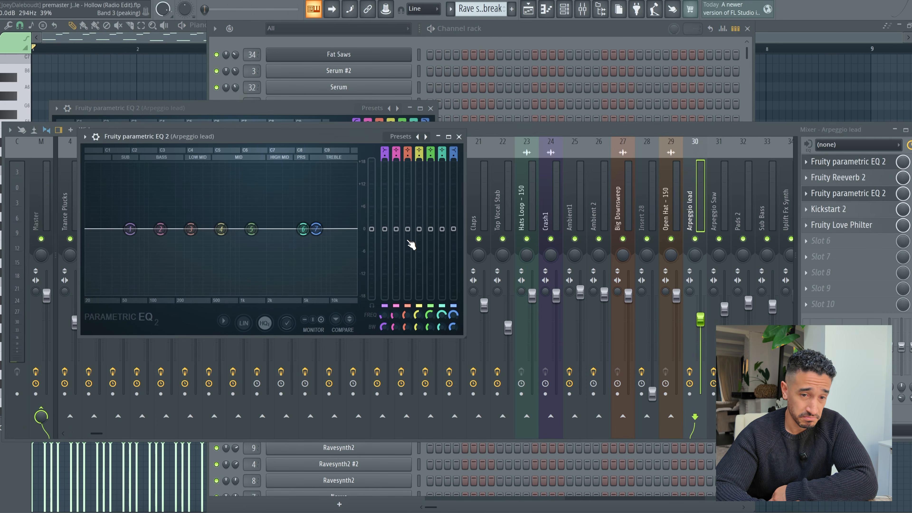
pyautogui.click(863, 210)
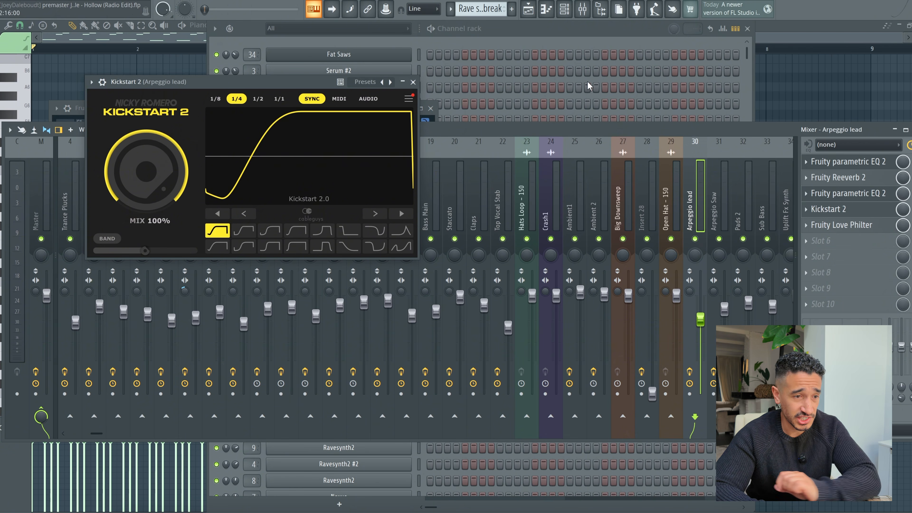
# Step: Return to the playlist, close Kickstart 2 and solo Track 36 with the Pizzato clips
pyautogui.click(533, 13)
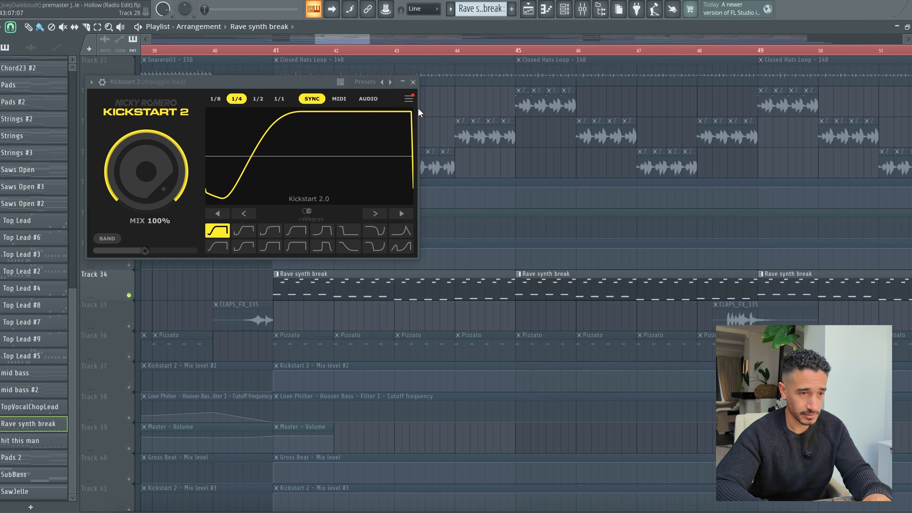
pyautogui.click(413, 82)
pyautogui.click(132, 355)
pyautogui.scroll(-1, 343, 356)
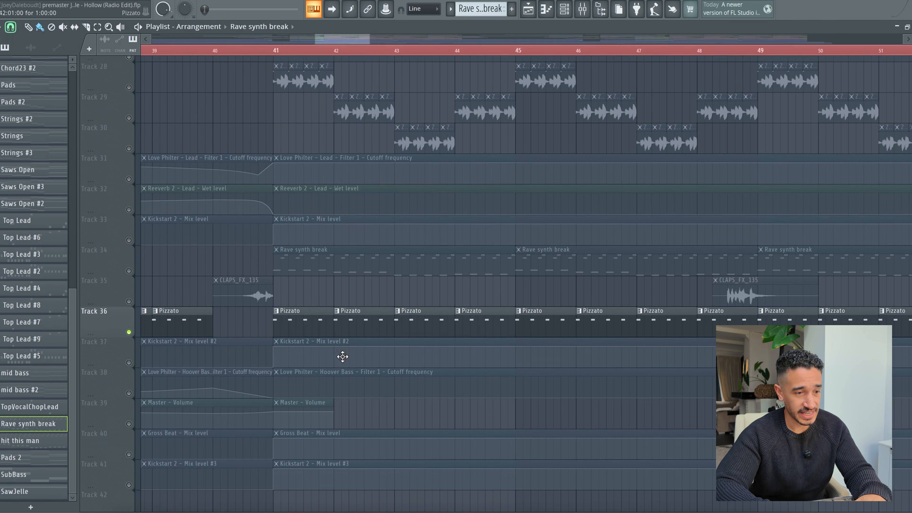
# Step: Open the Pizzato pattern's Pizzicato Voice notes in the piano roll, audition them and return to the playlist
pyautogui.click(309, 315)
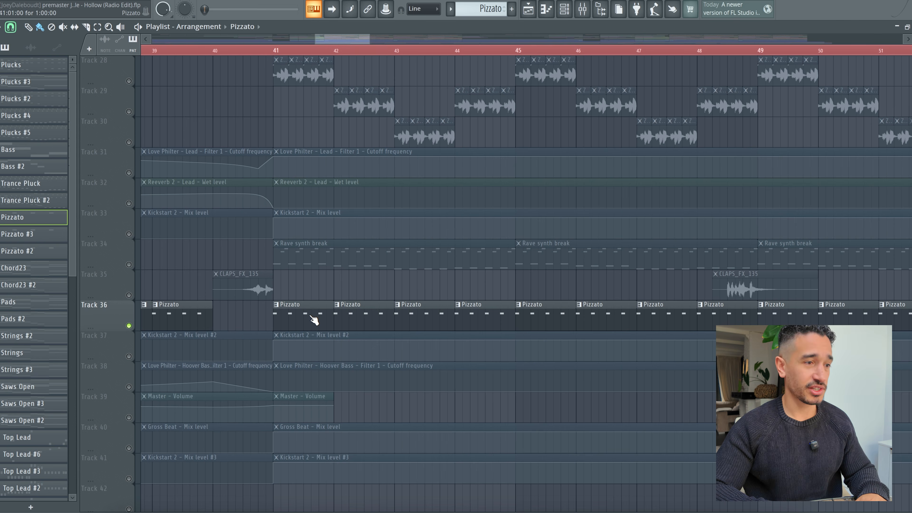
pyautogui.doubleClick(317, 316)
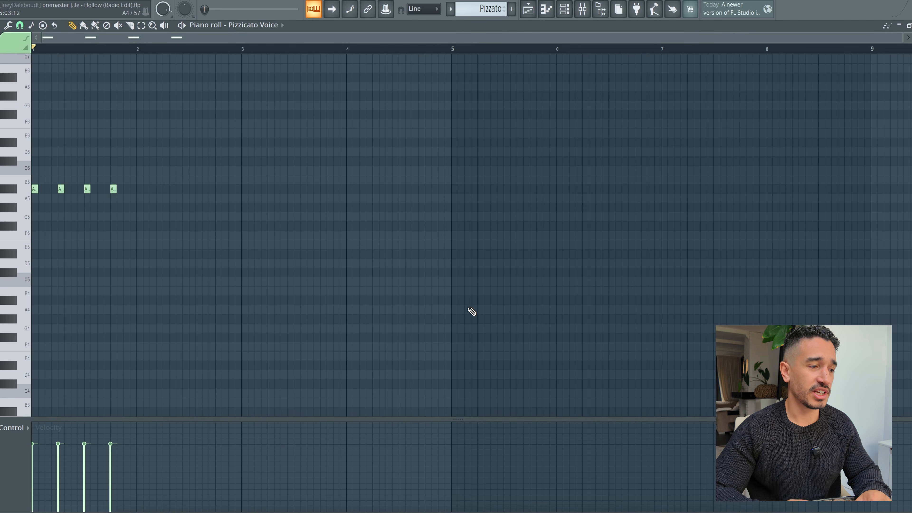
pyautogui.scroll(2, 471, 311)
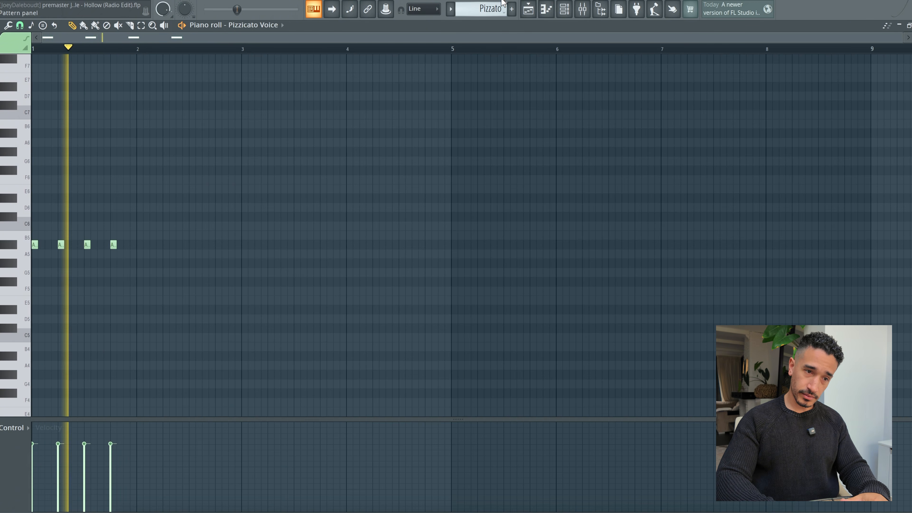
pyautogui.click(529, 9)
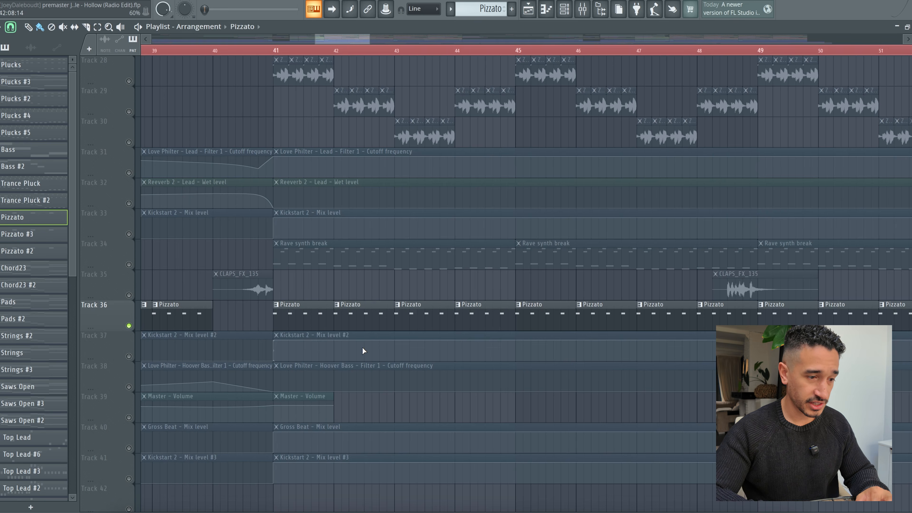
pyautogui.doubleClick(362, 318)
pyautogui.click(524, 6)
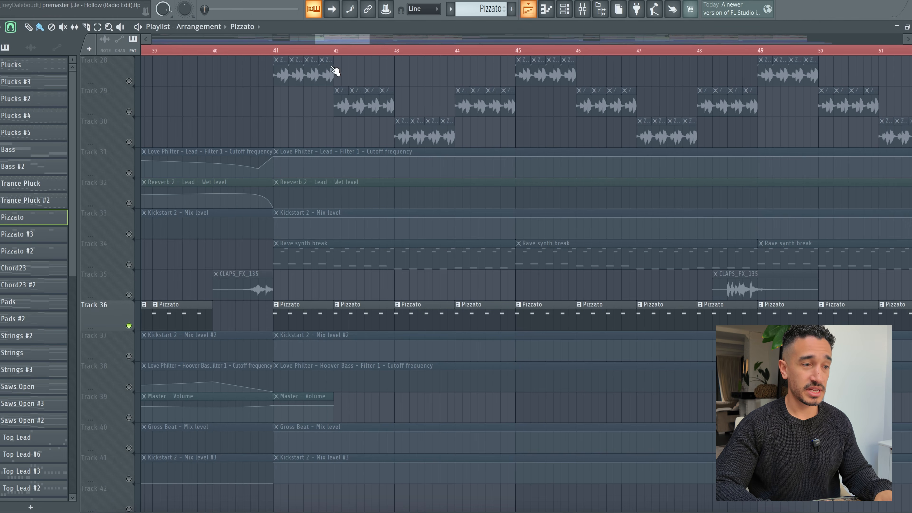
# Step: Unsolo Track 36 and play the full drop from bar 40, examining all its layers across the playlist tracks
pyautogui.keyDown('ctrl'); pyautogui.click(129, 326); pyautogui.keyUp('ctrl')
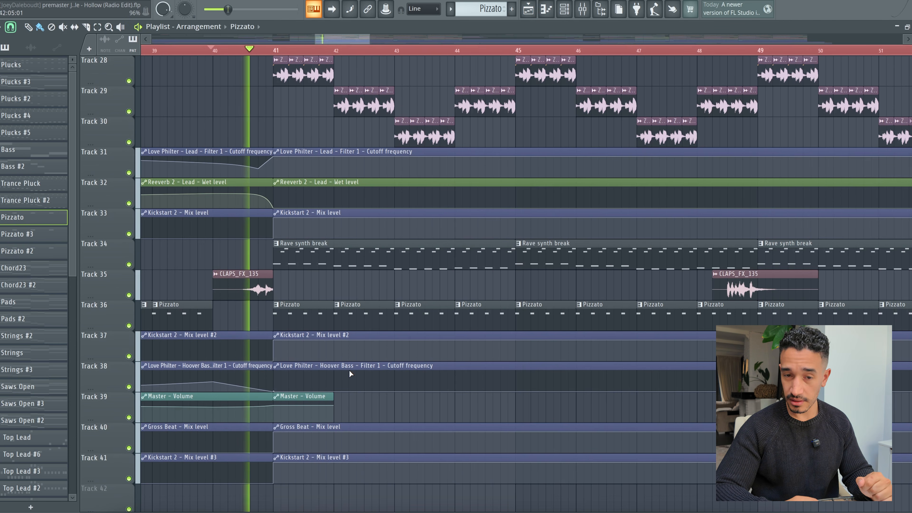
pyautogui.scroll(1, 349, 372)
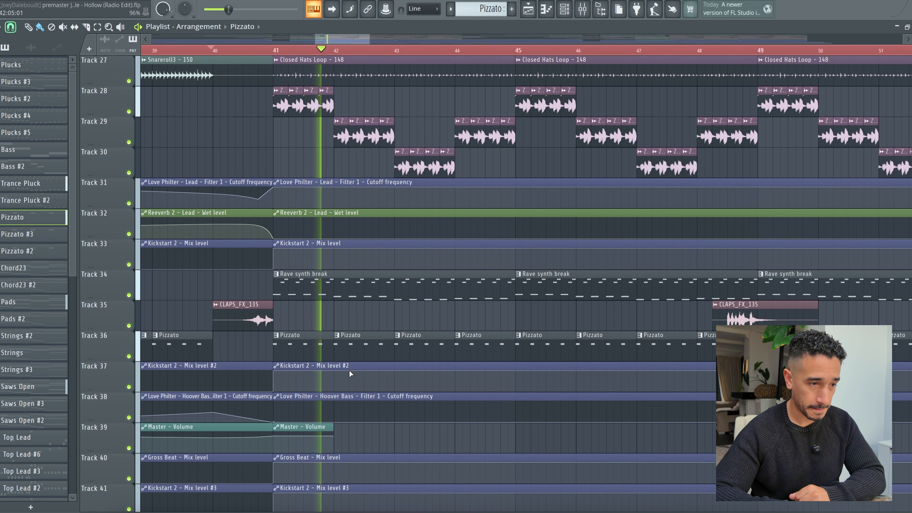
pyautogui.scroll(-14, 349, 370)
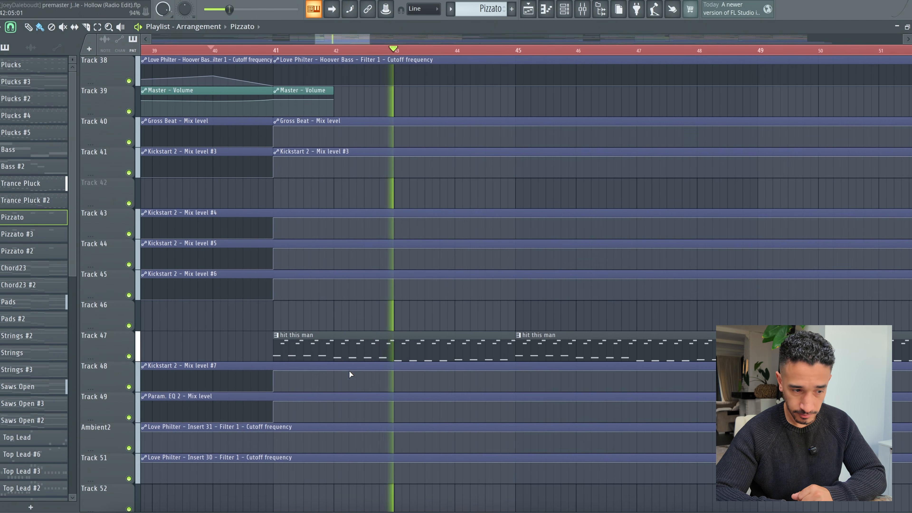
pyautogui.scroll(-5, 369, 360)
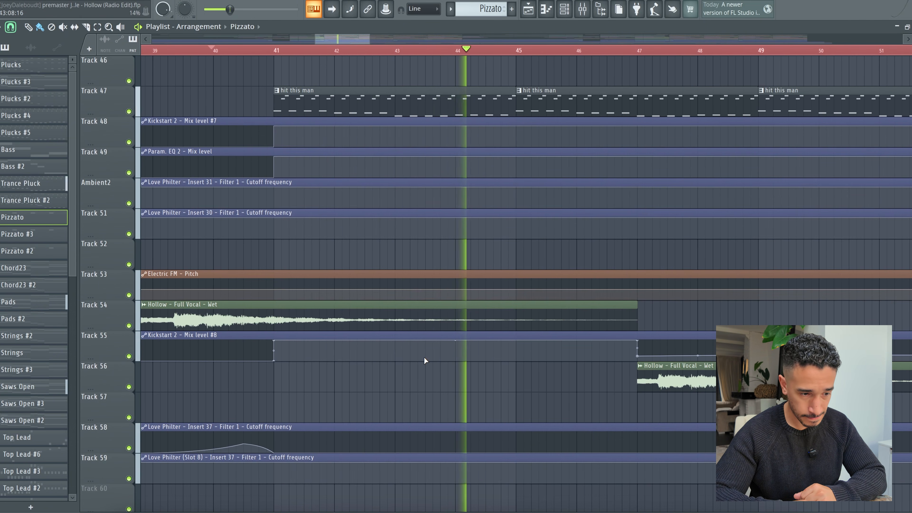
pyautogui.scroll(20, 423, 359)
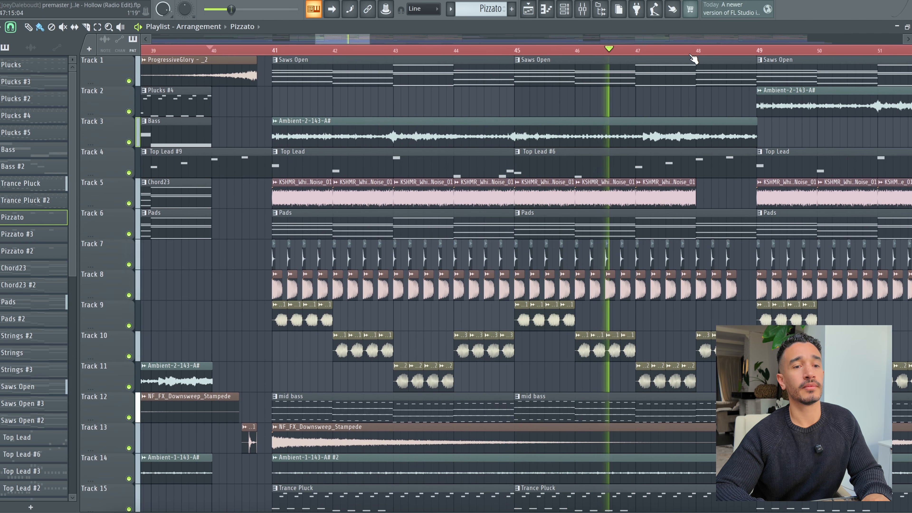
pyautogui.scroll(-4, 694, 57)
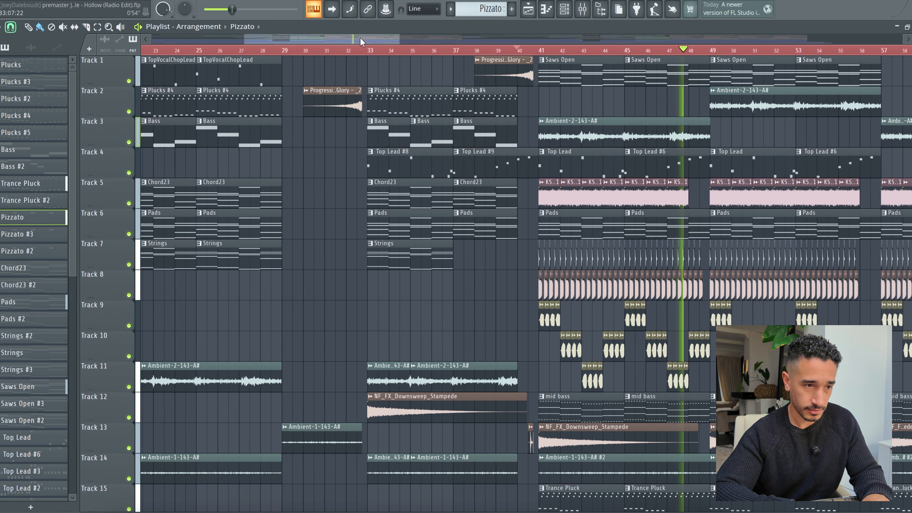
pyautogui.moveTo(359, 41); pyautogui.dragTo(428, 43)
pyautogui.scroll(-9, 450, 245)
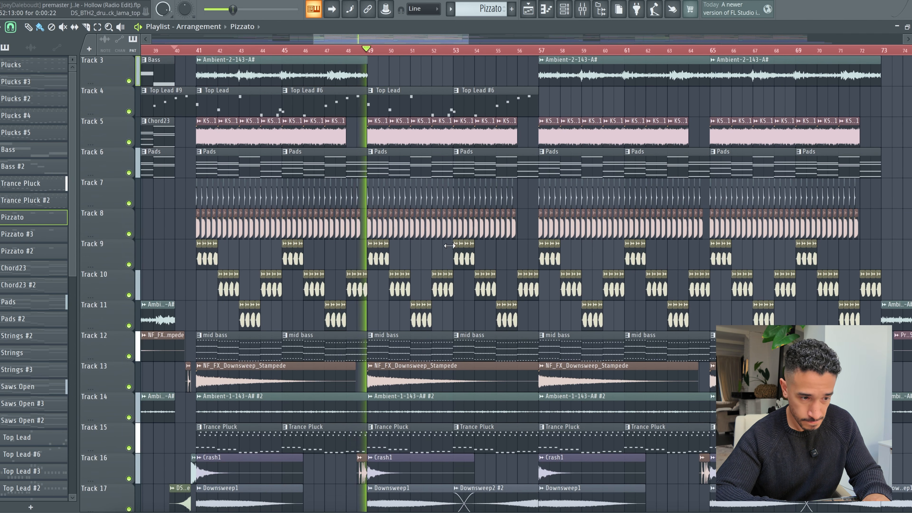
pyautogui.scroll(-13, 462, 220)
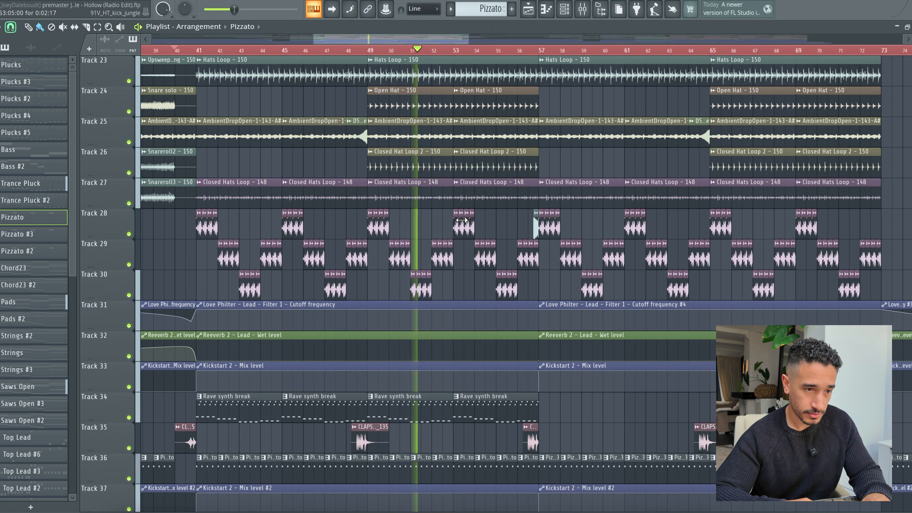
pyautogui.scroll(20, 461, 220)
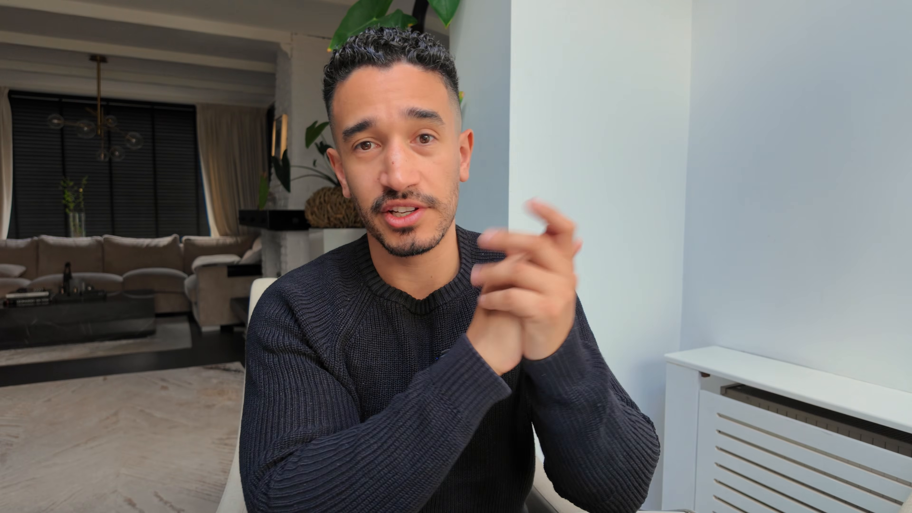